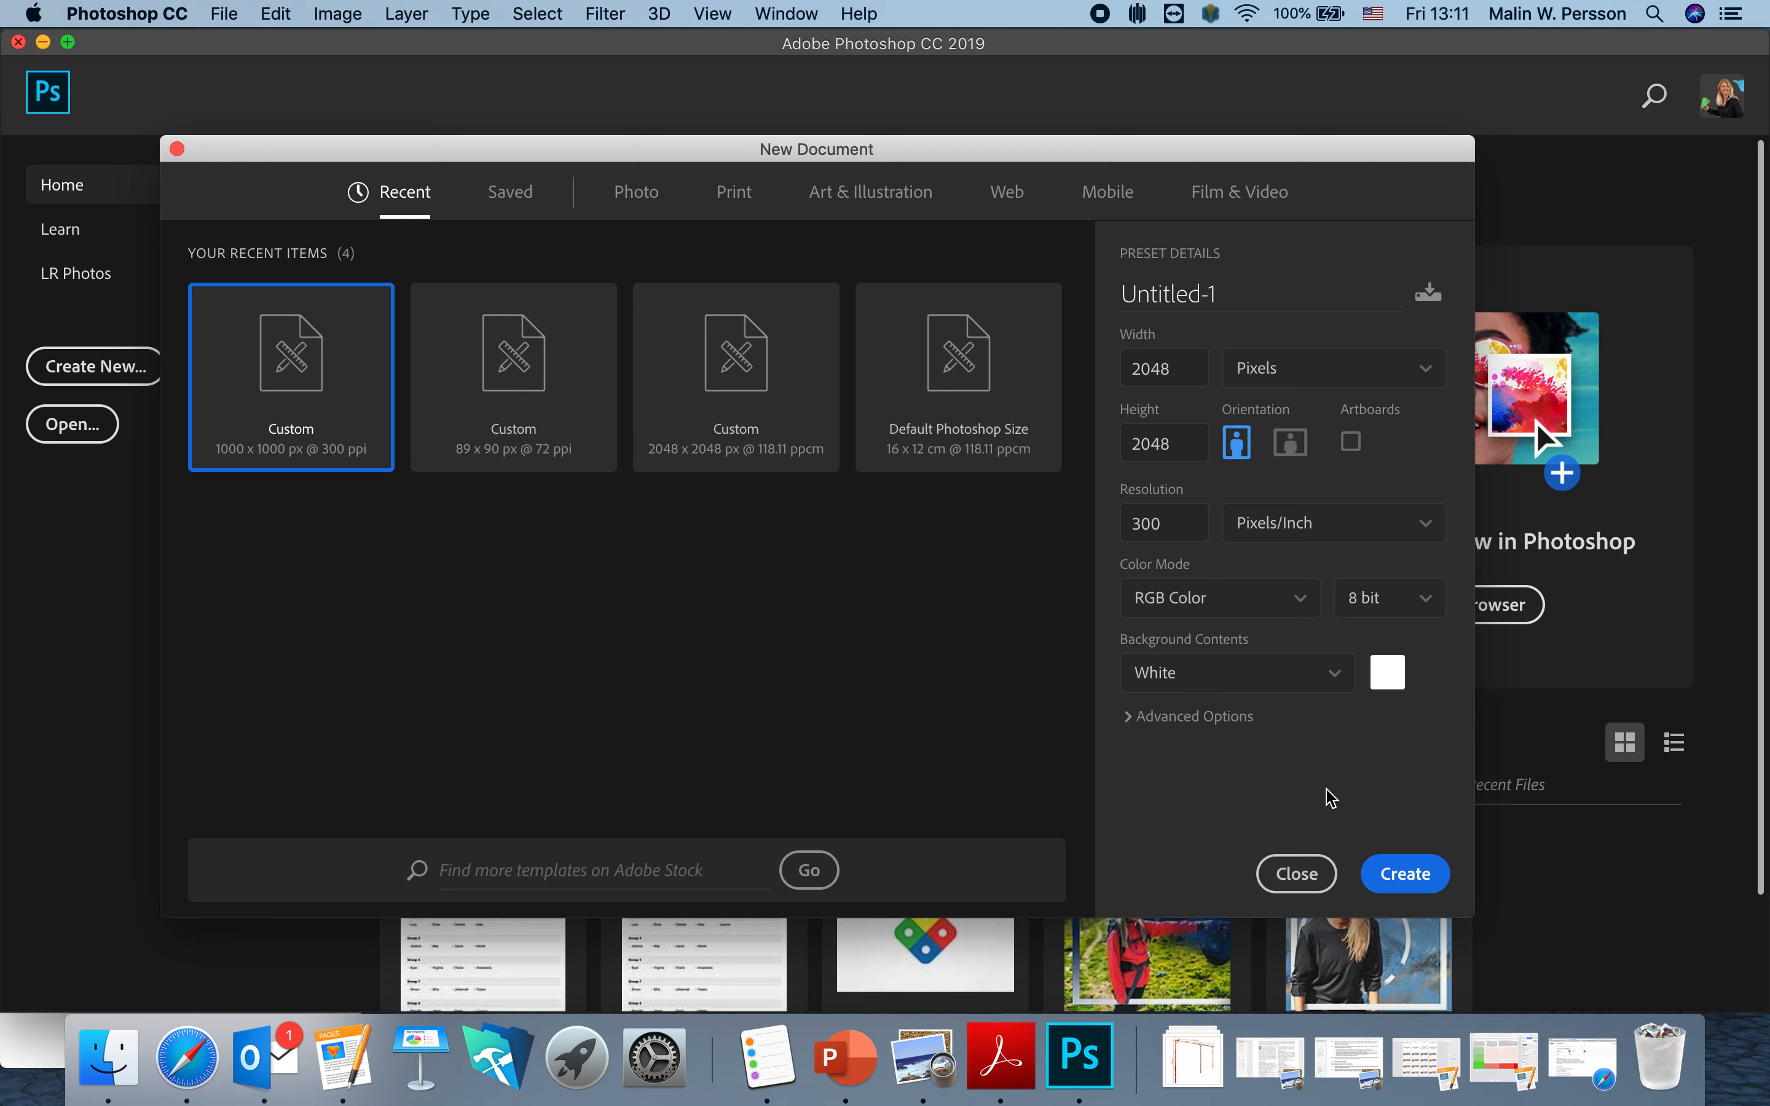
# Create the 2048 × 2048 px, 300 ppi white document.
pyautogui.click(1408, 878)
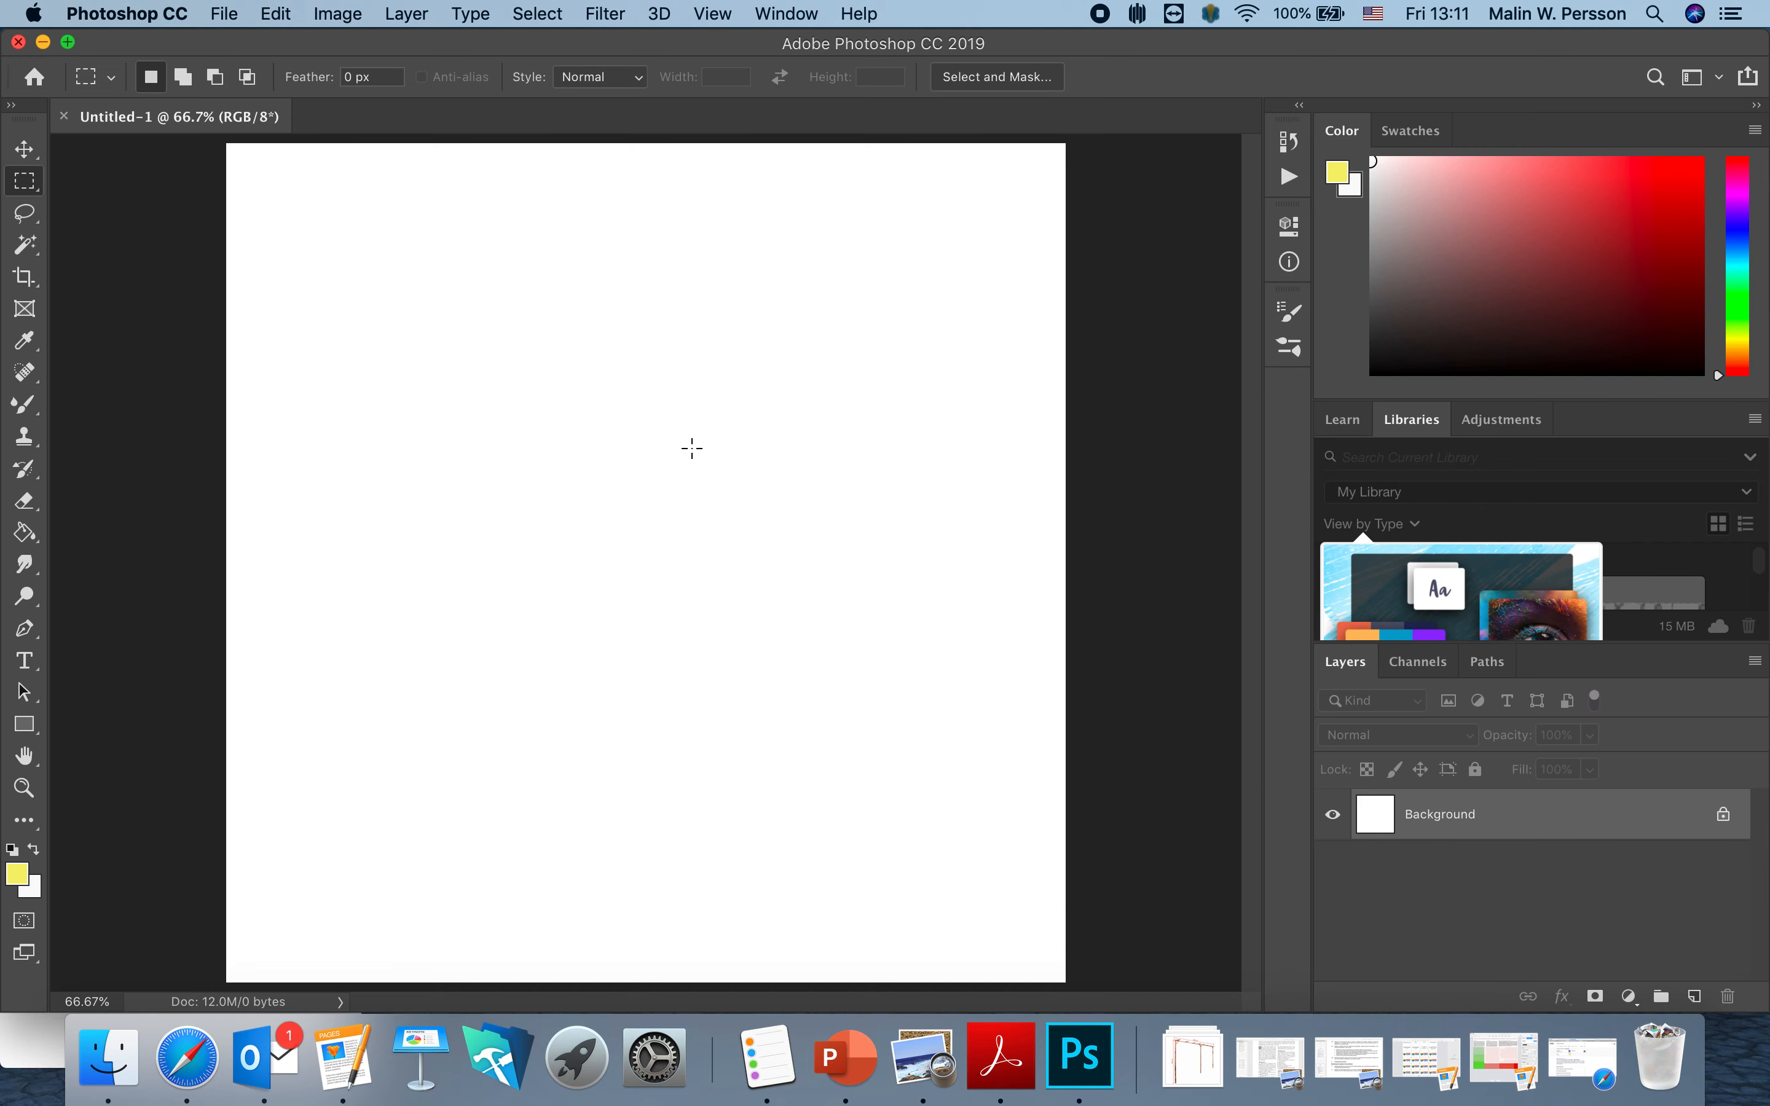
# Unlock the Background into Layer 0 and fill the whole canvas solid black with the Paint Bucket.
pyautogui.click(1724, 815)
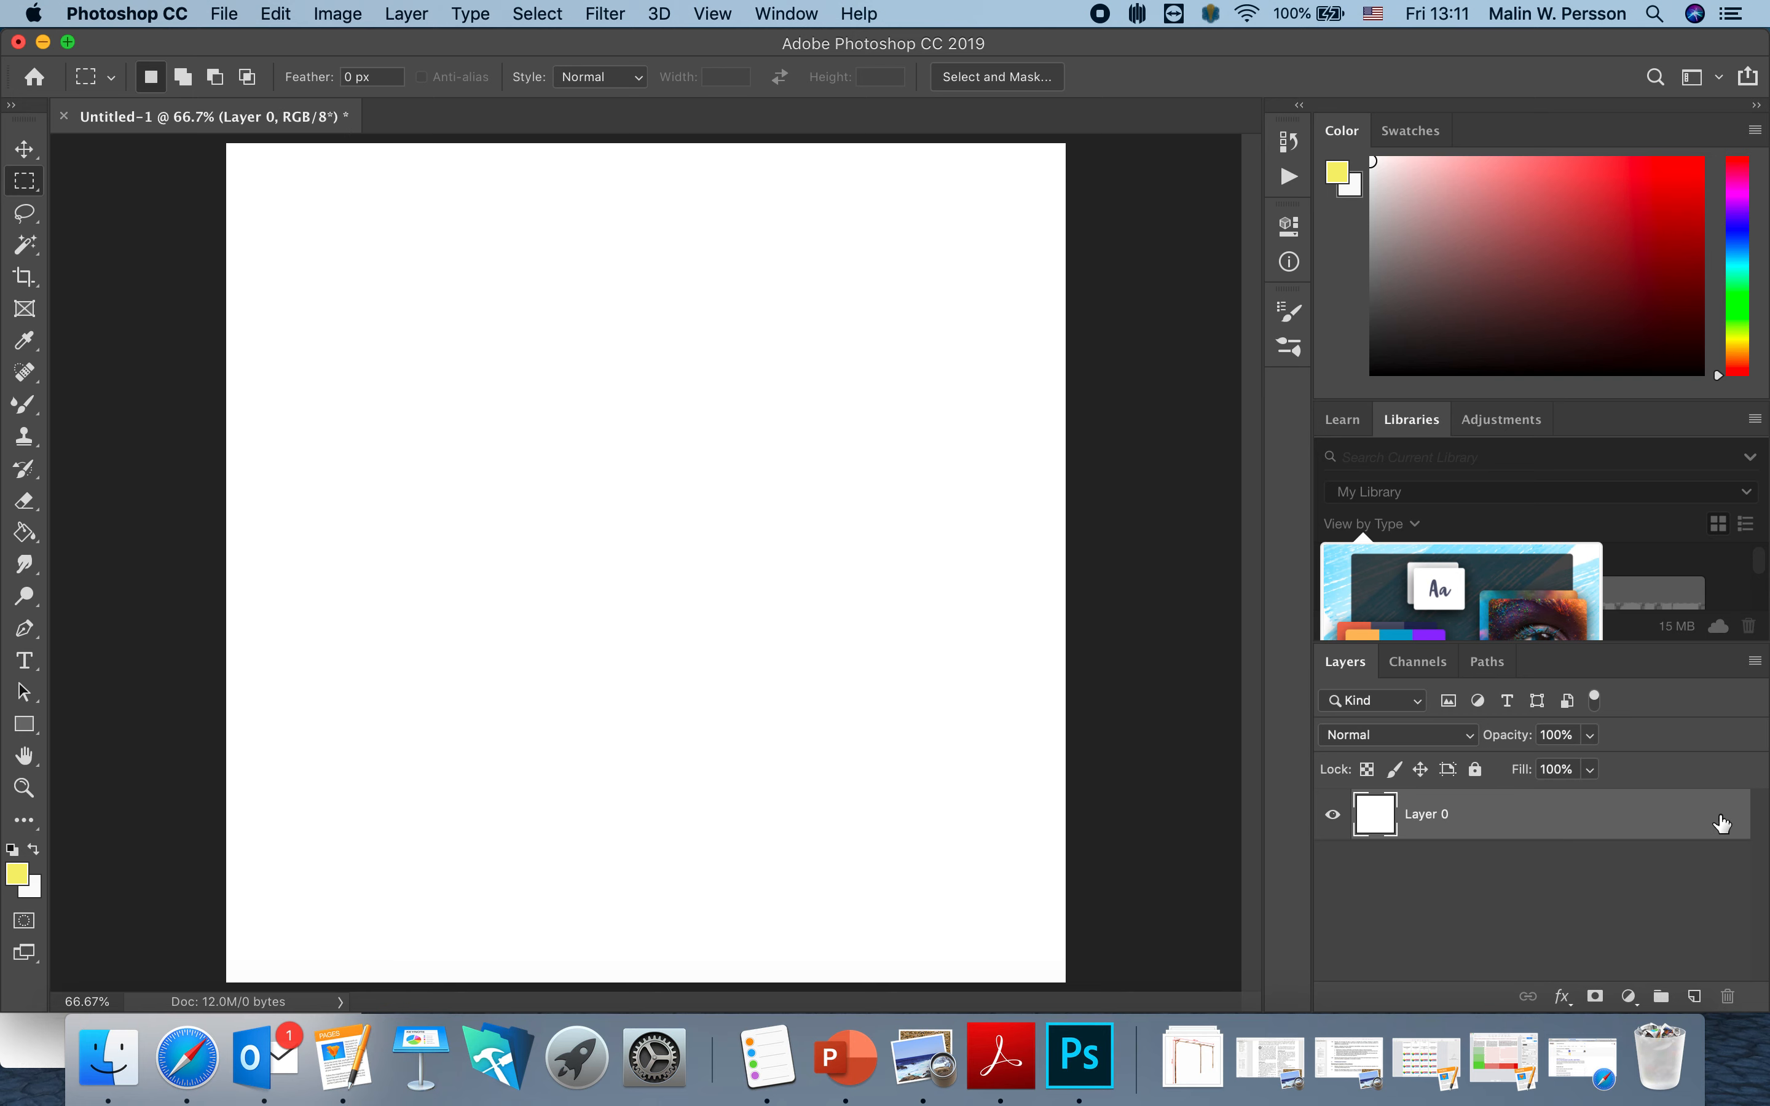
pyautogui.click(24, 533)
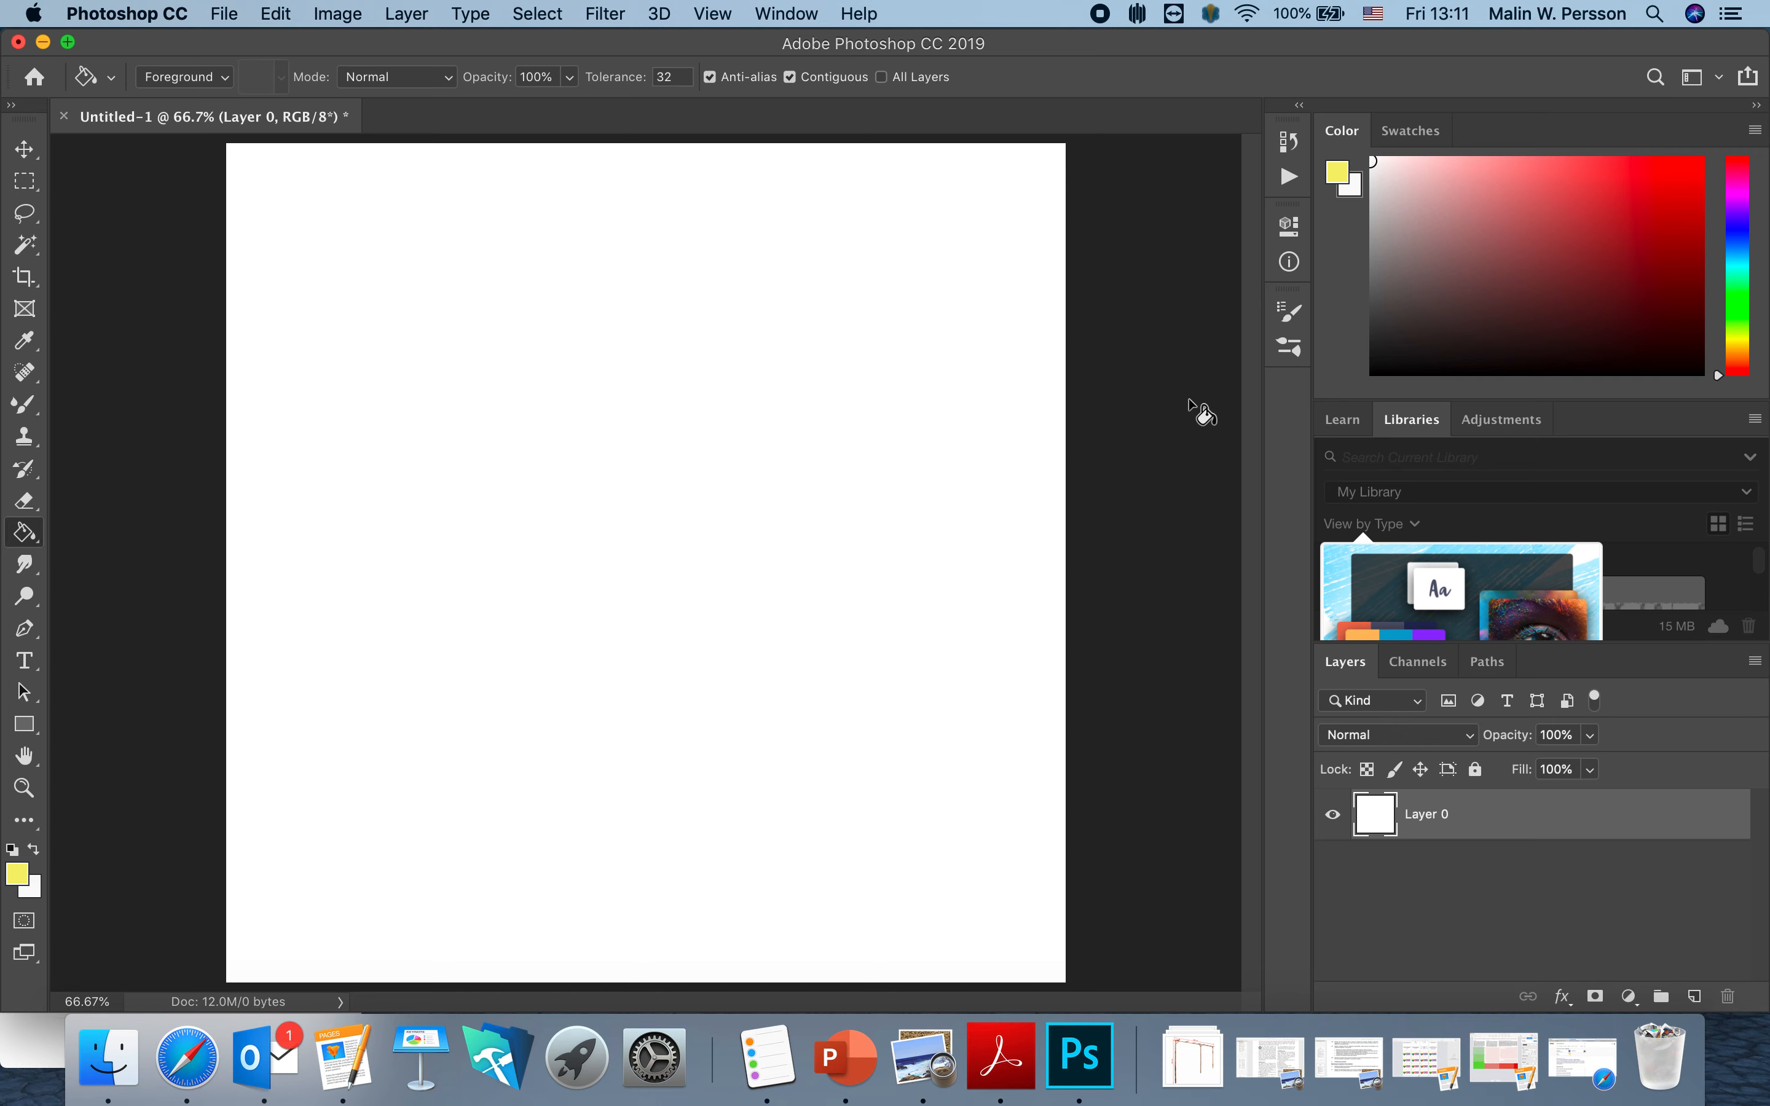
pyautogui.moveTo(1375, 370); pyautogui.dragTo(1357, 391)
pyautogui.click(812, 454)
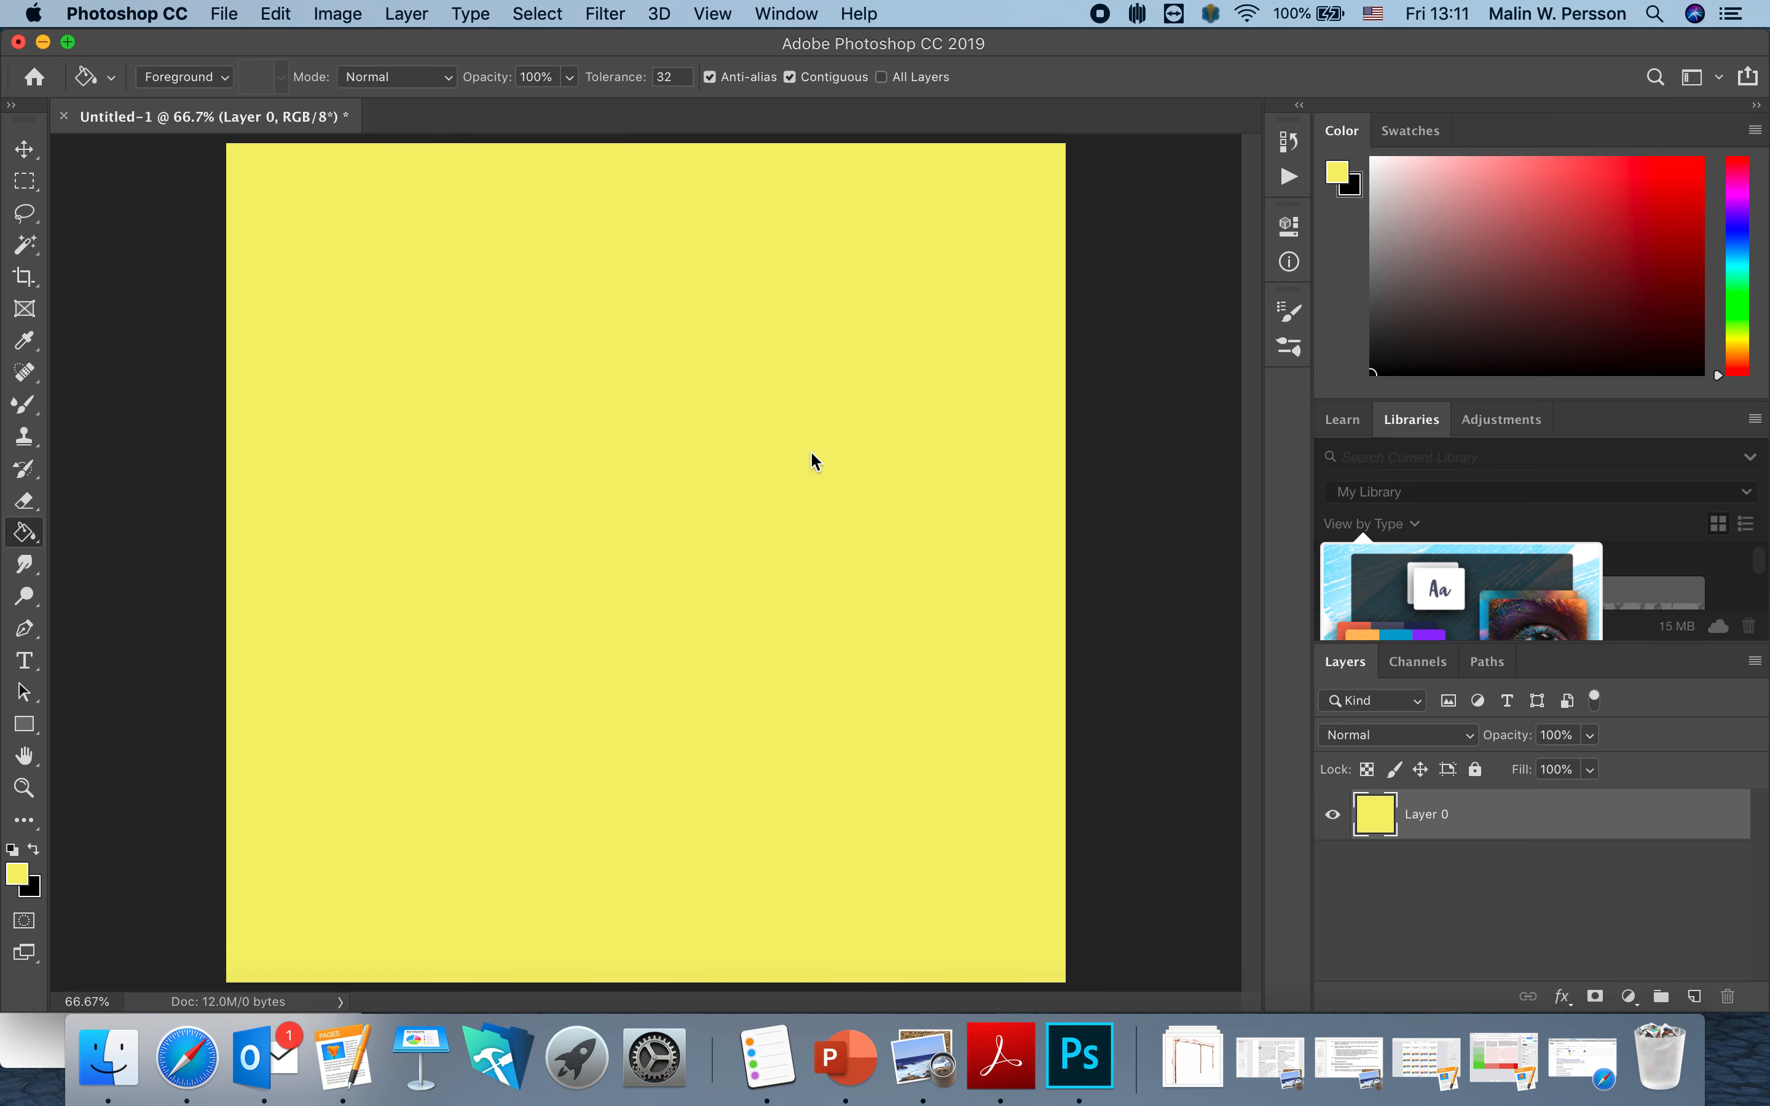
pyautogui.click(34, 852)
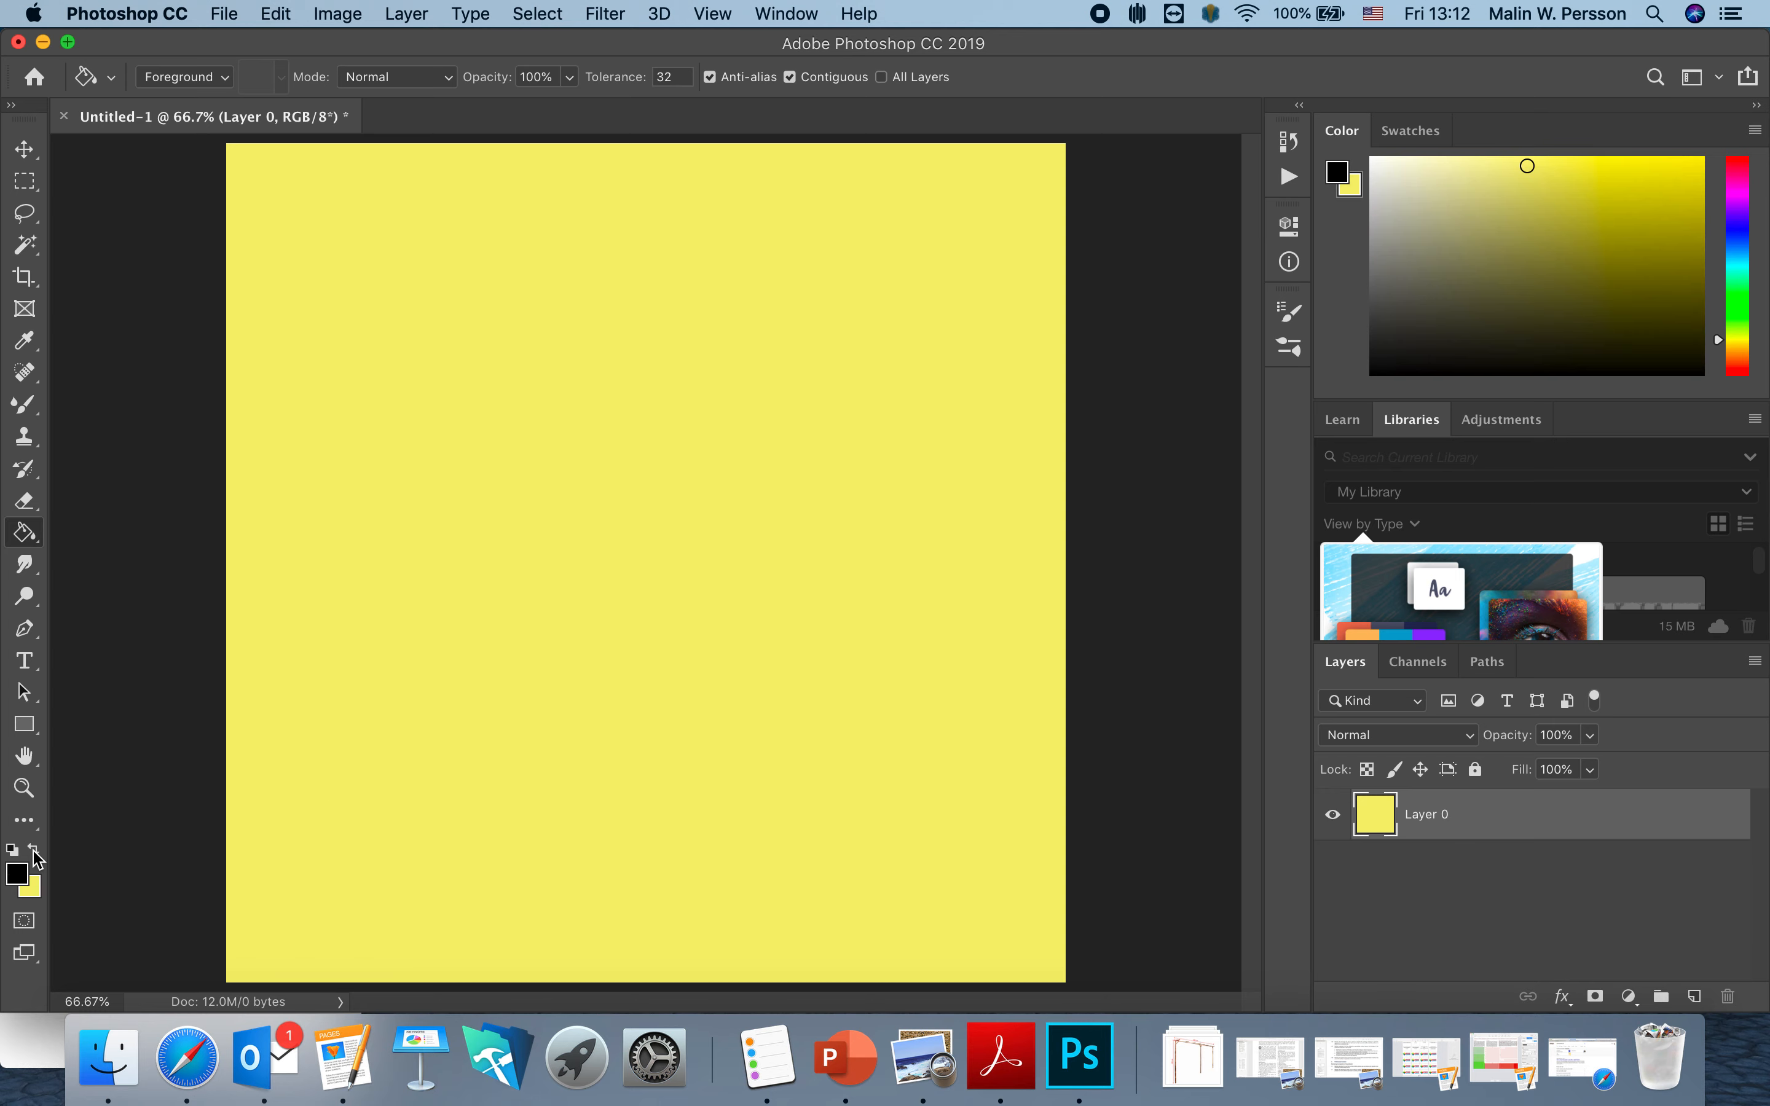
pyautogui.click(468, 731)
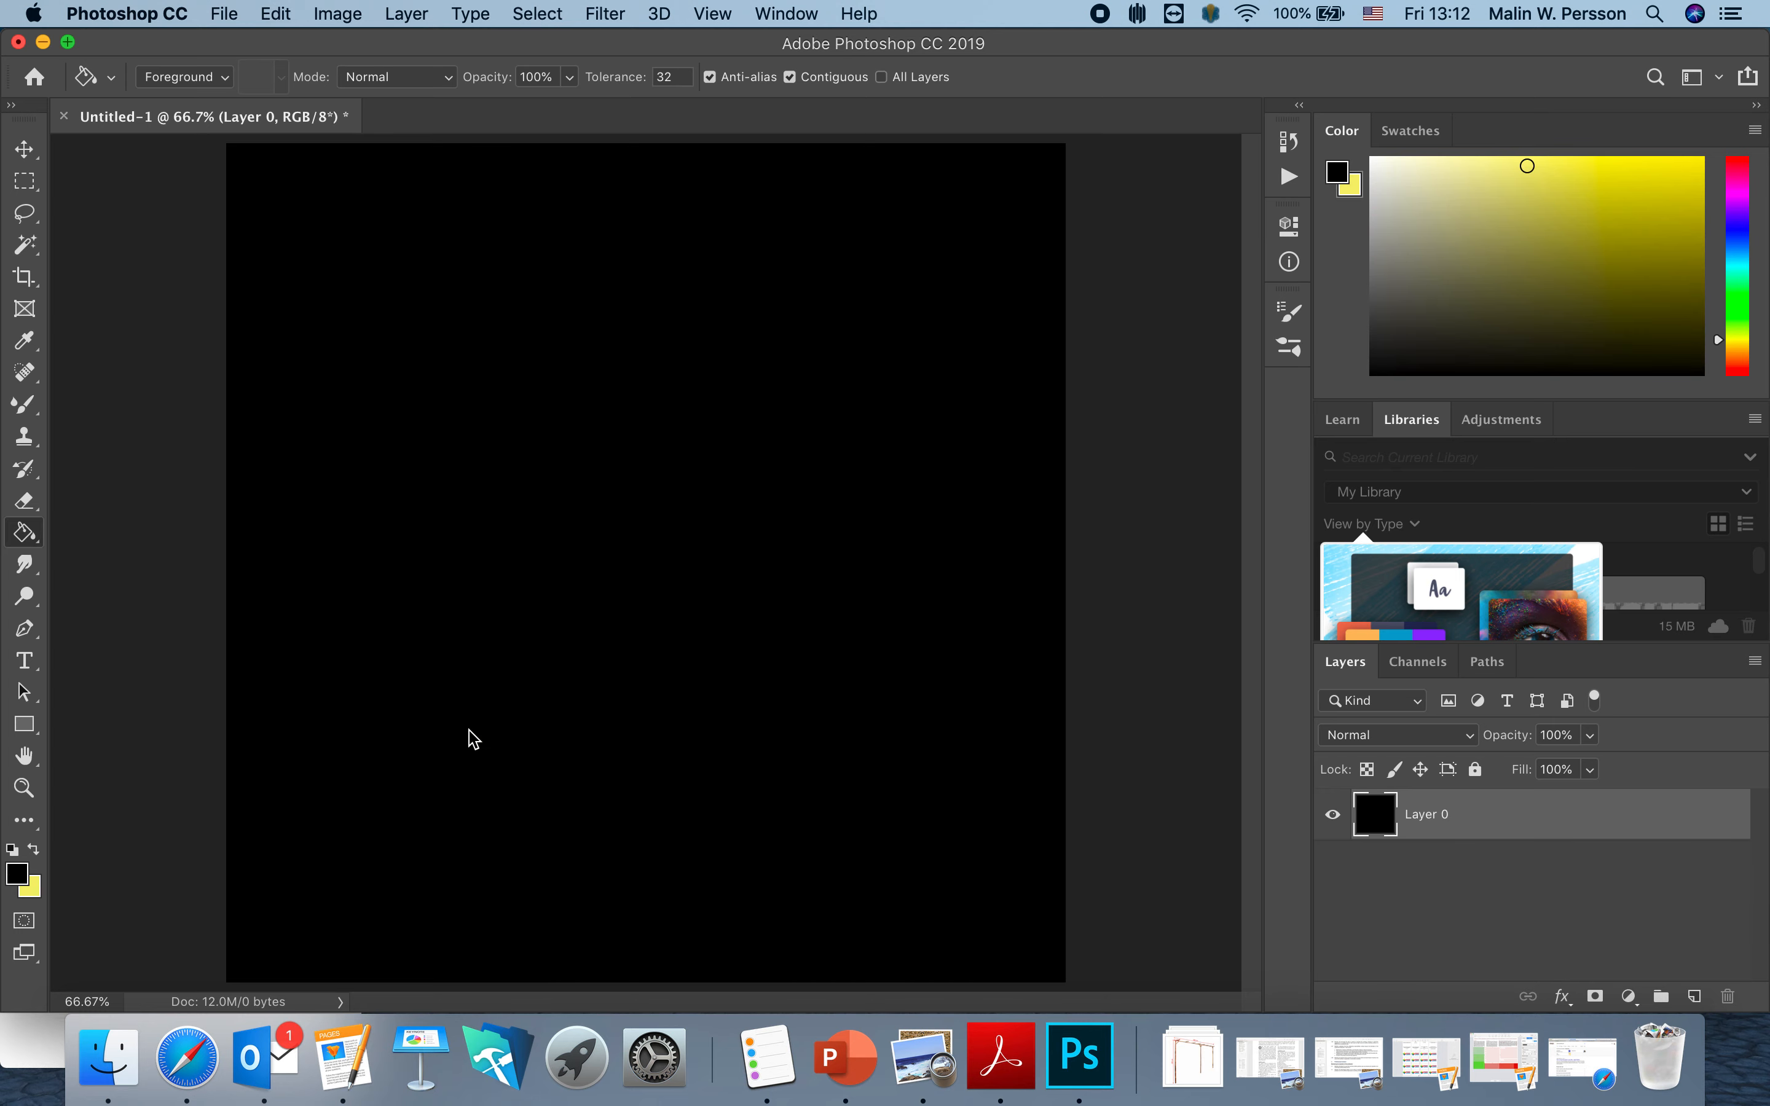
pyautogui.click(23, 725)
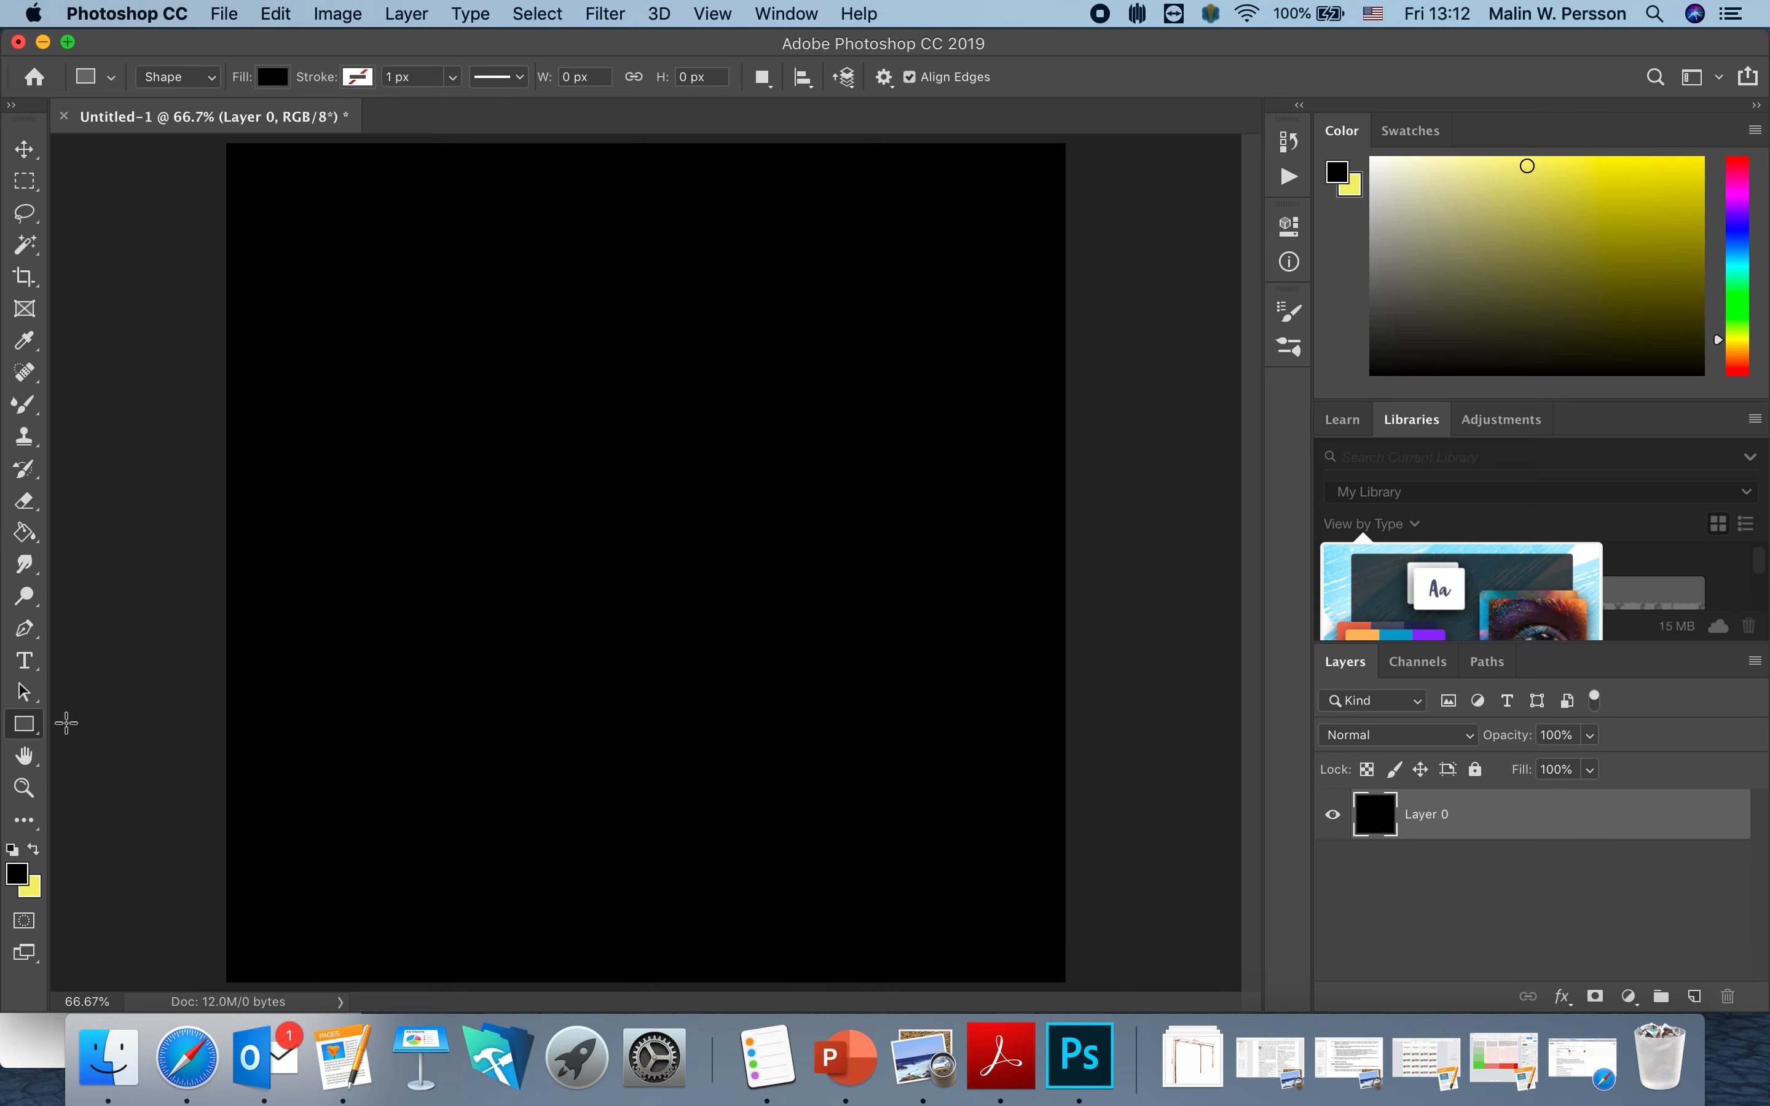
# Draw a large white-filled rectangle over the canvas and nudge it to leave a black border.
pyautogui.moveTo(273, 183); pyautogui.dragTo(1023, 938)
pyautogui.click(941, 369)
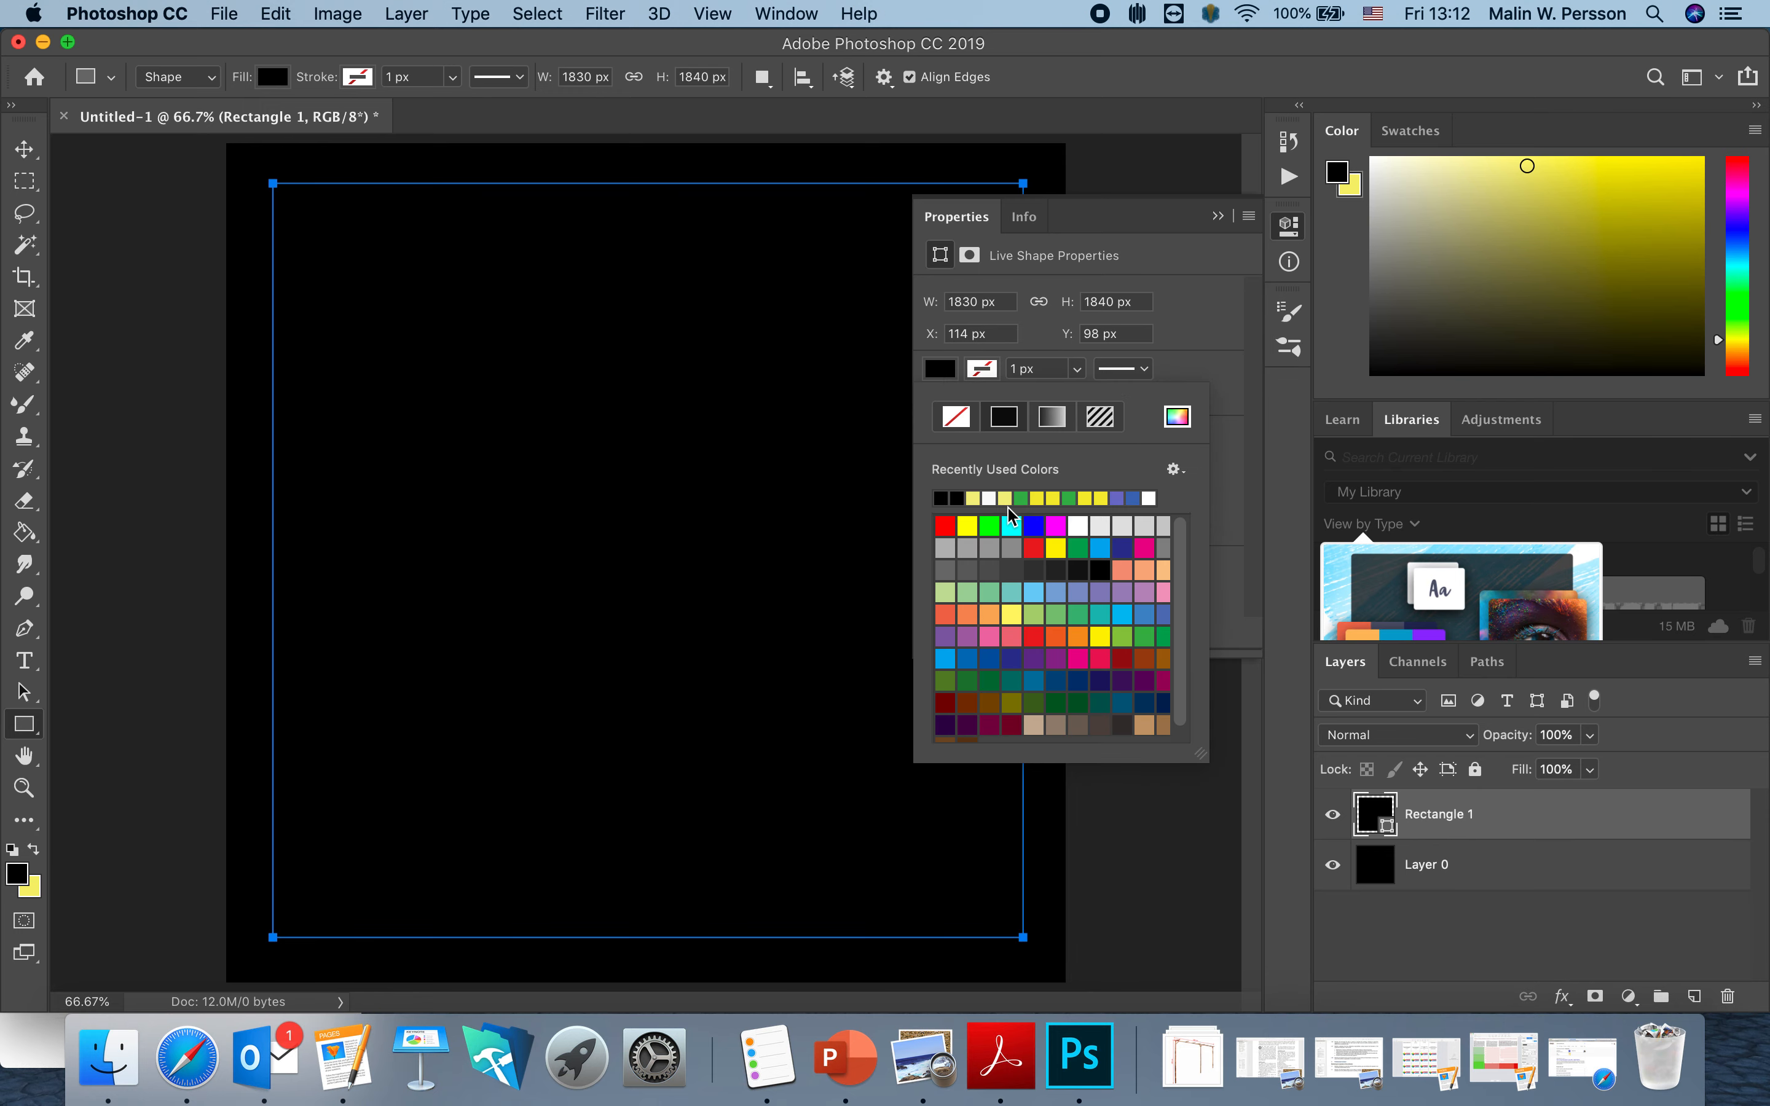
pyautogui.click(1078, 525)
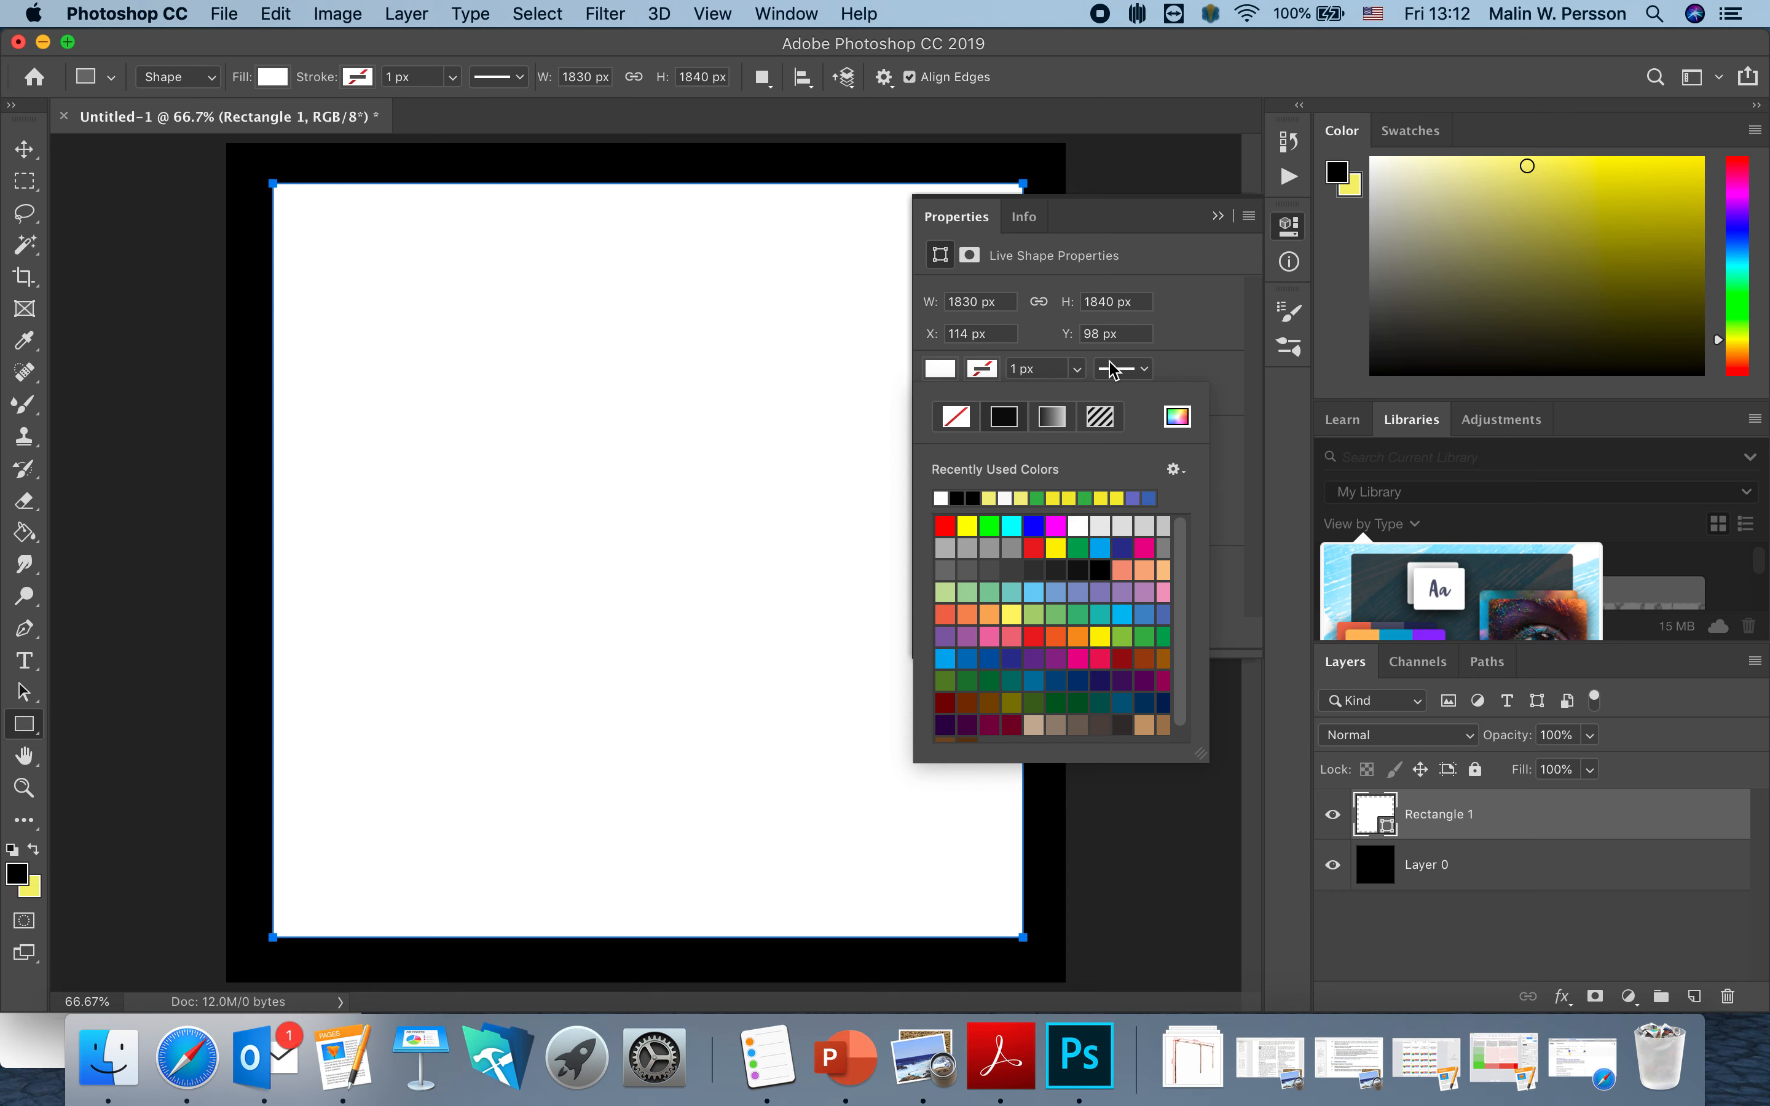
pyautogui.click(1218, 216)
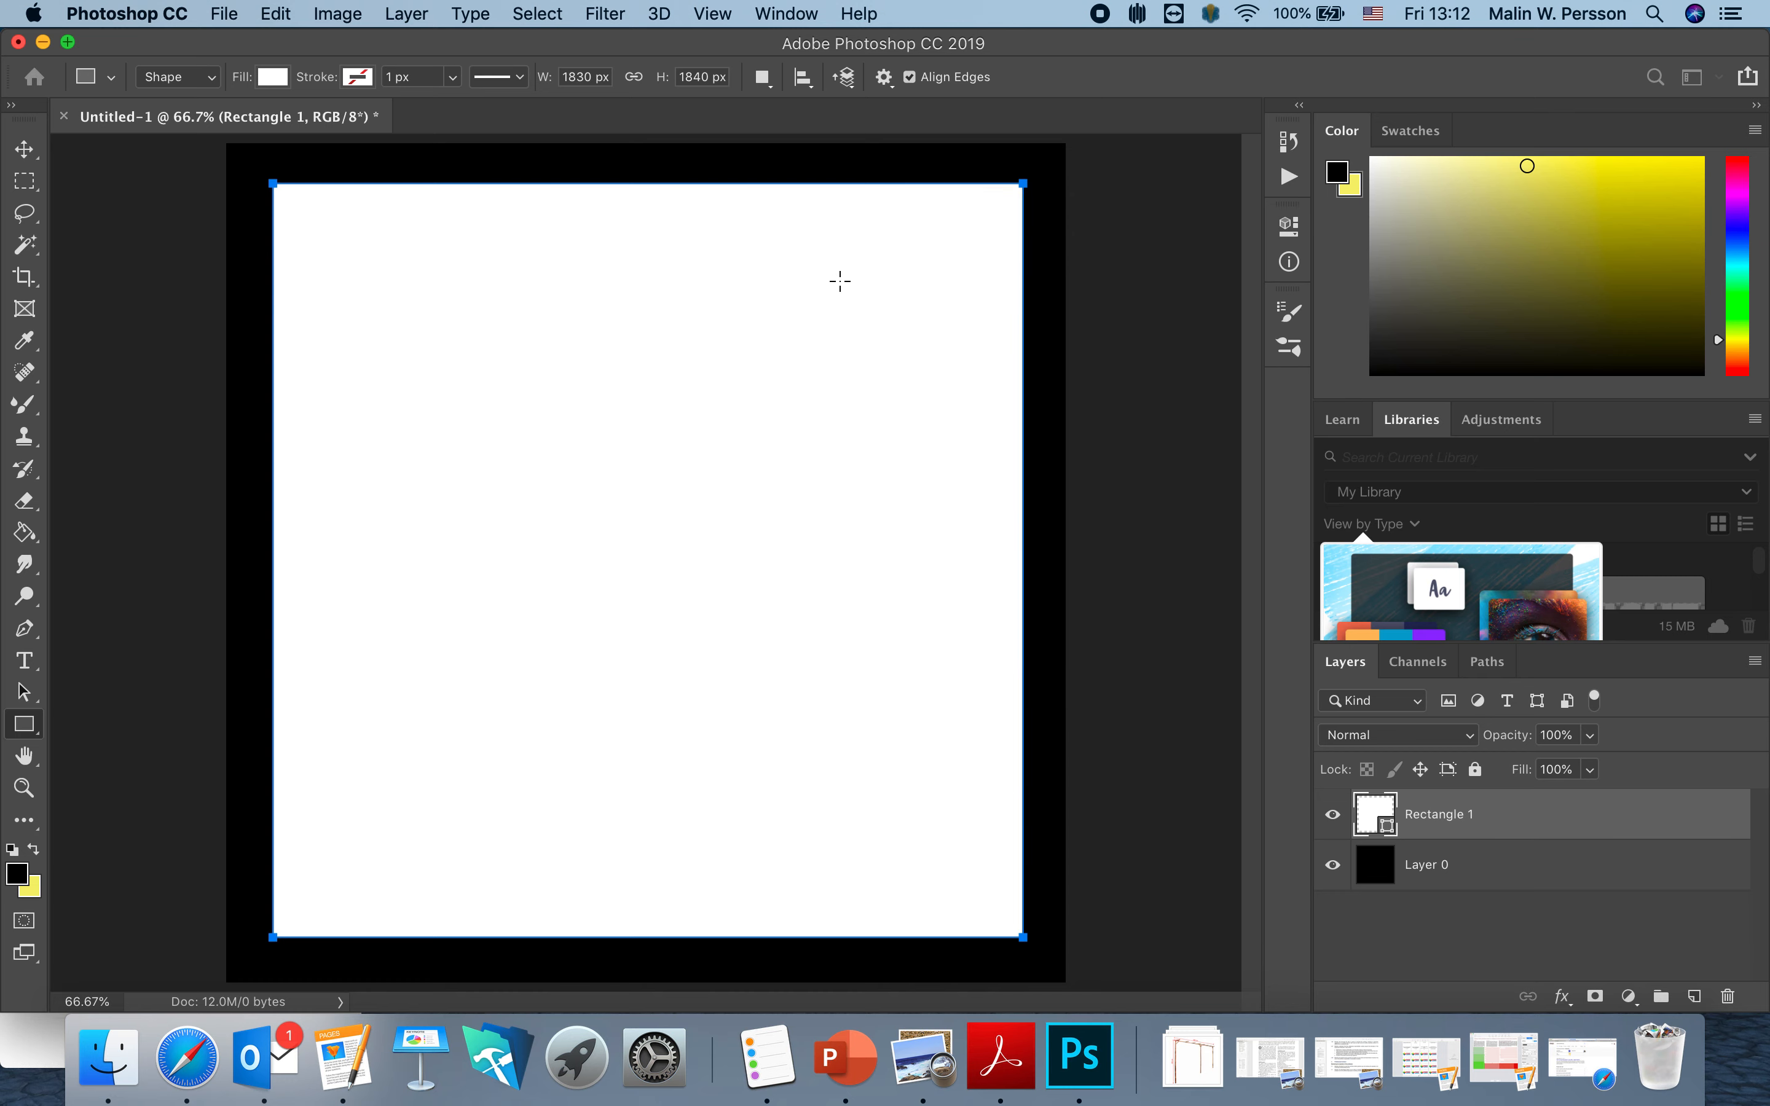
pyautogui.click(339, 274)
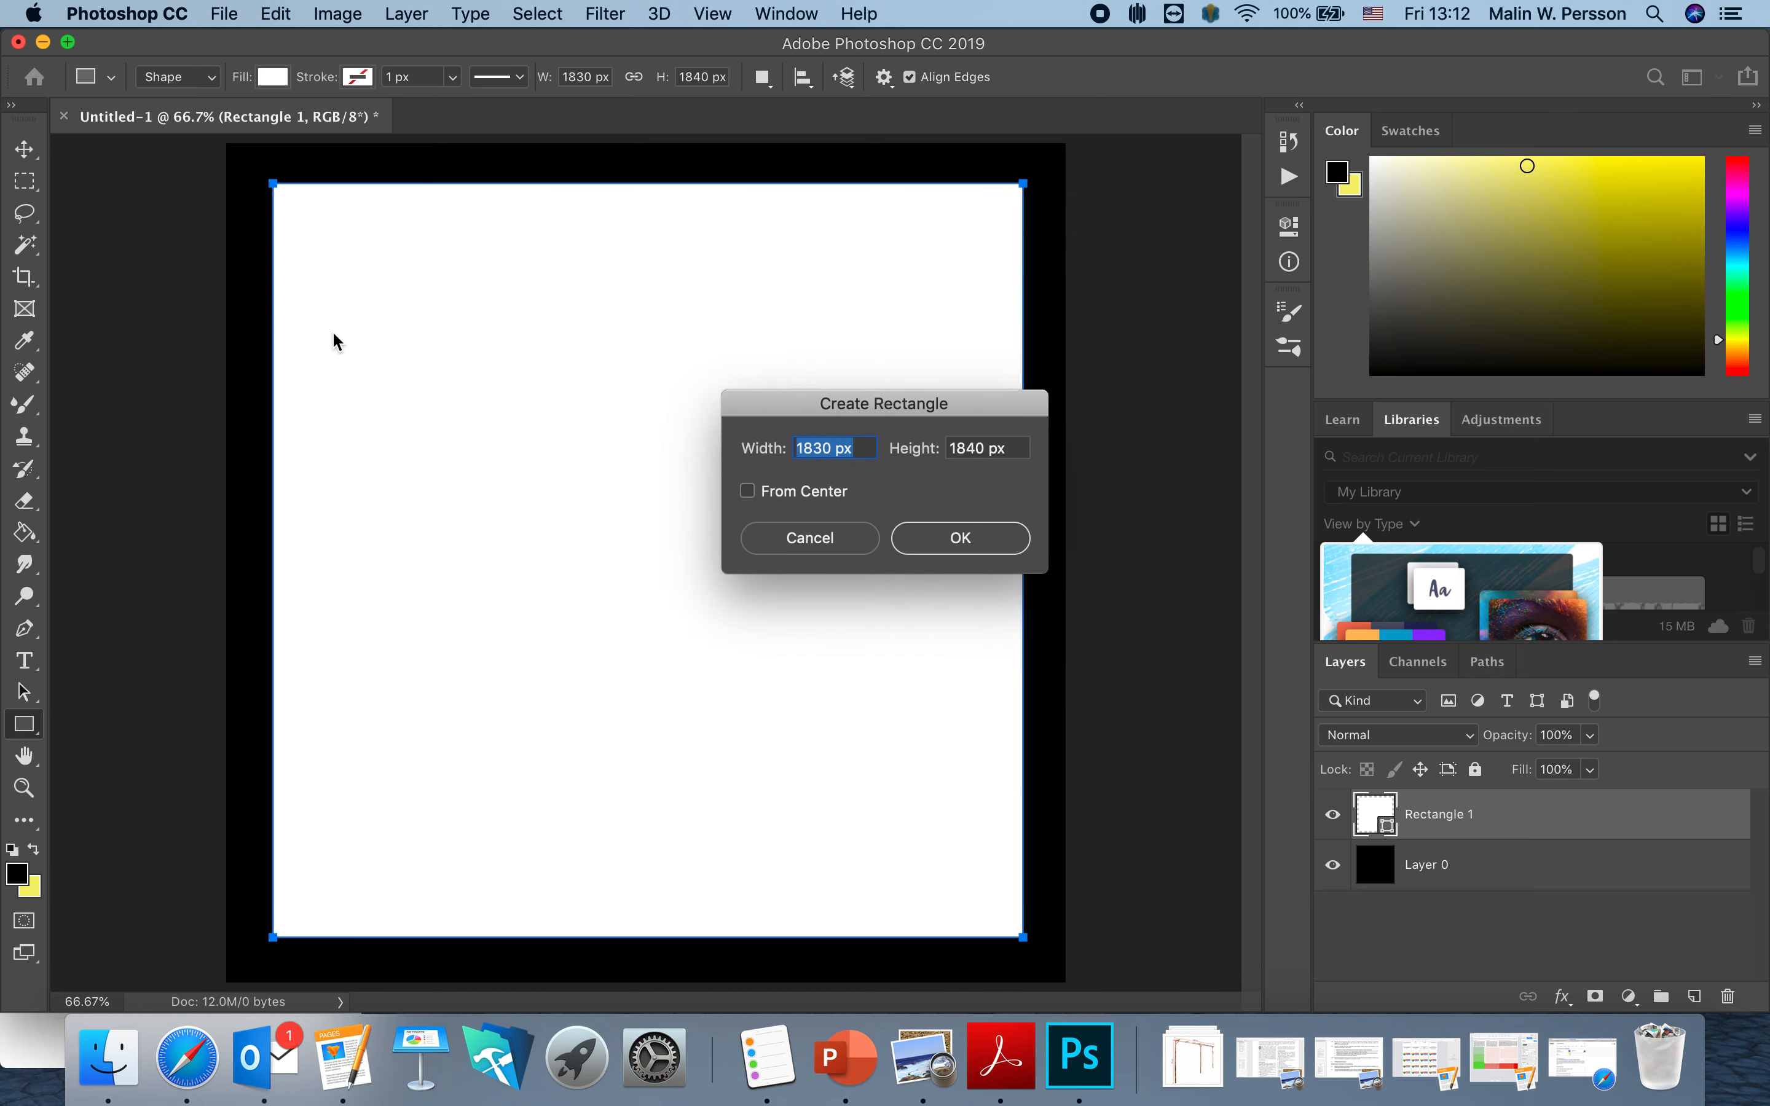
pyautogui.click(813, 526)
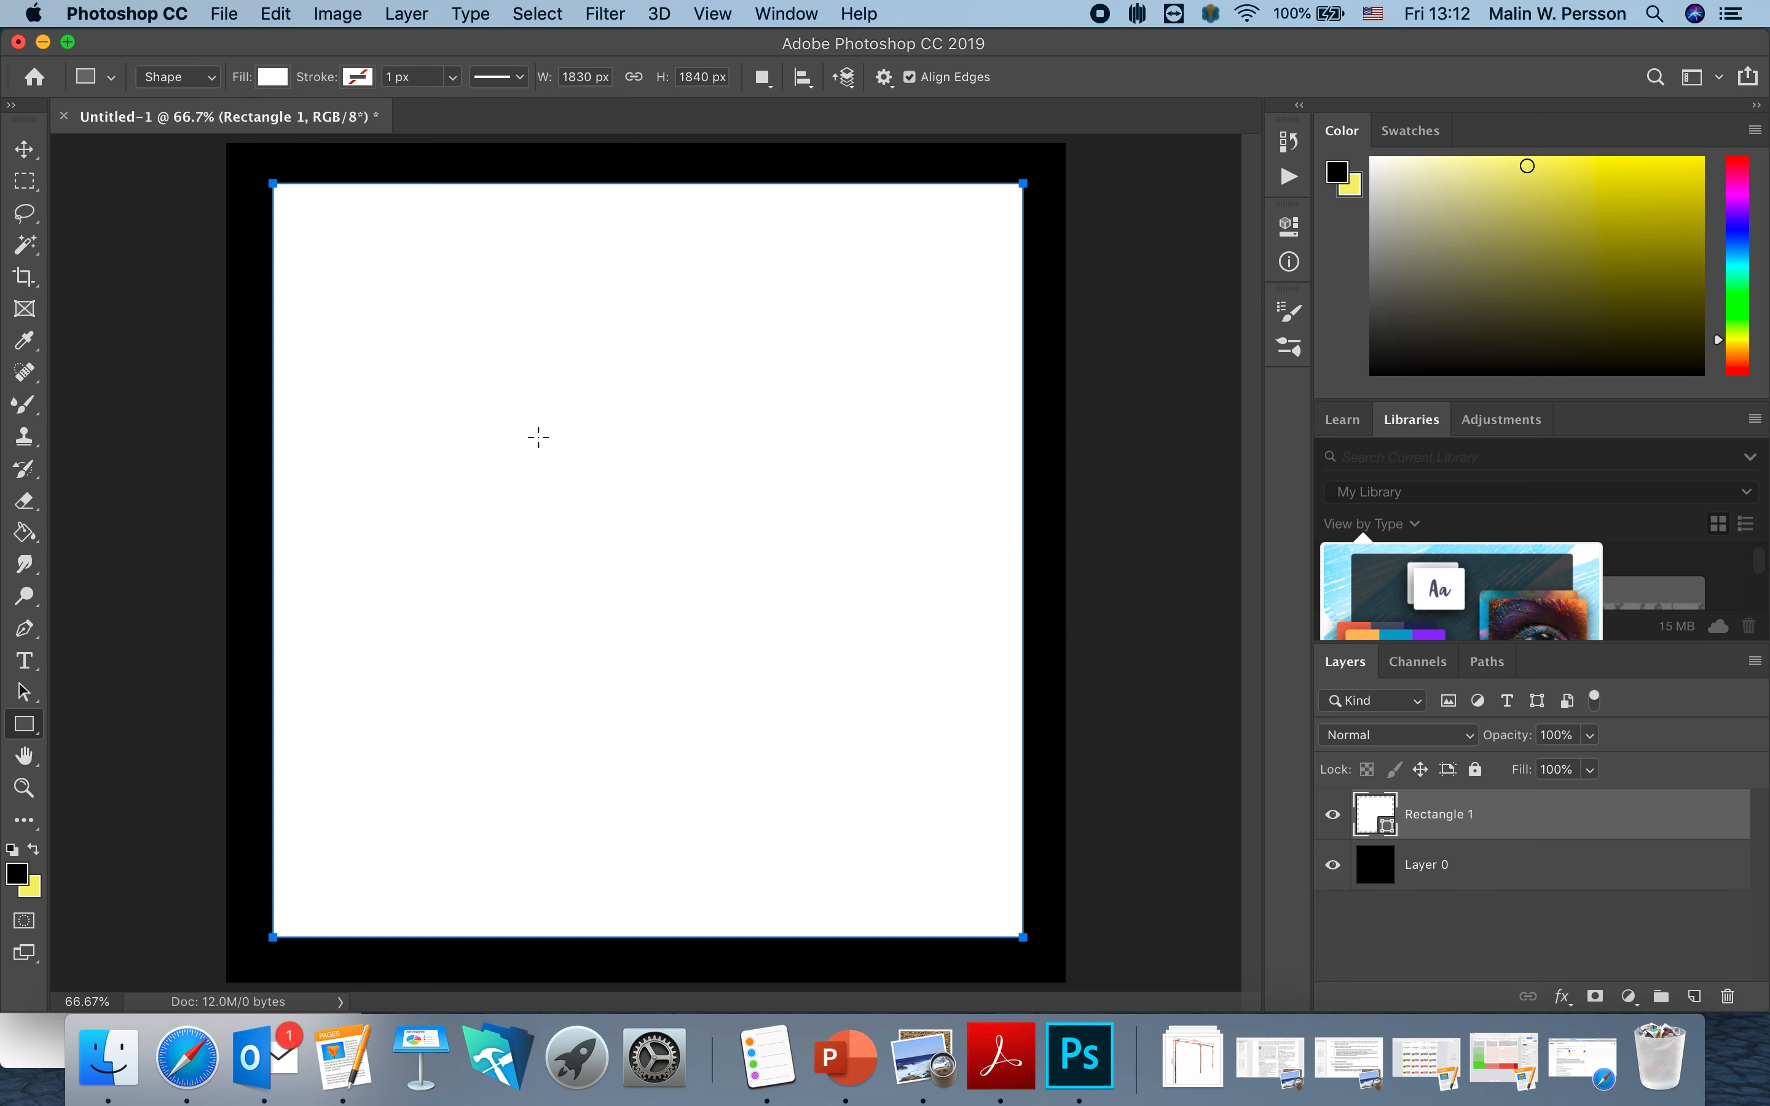
pyautogui.click(25, 150)
pyautogui.moveTo(650, 445); pyautogui.dragTo(642, 452)
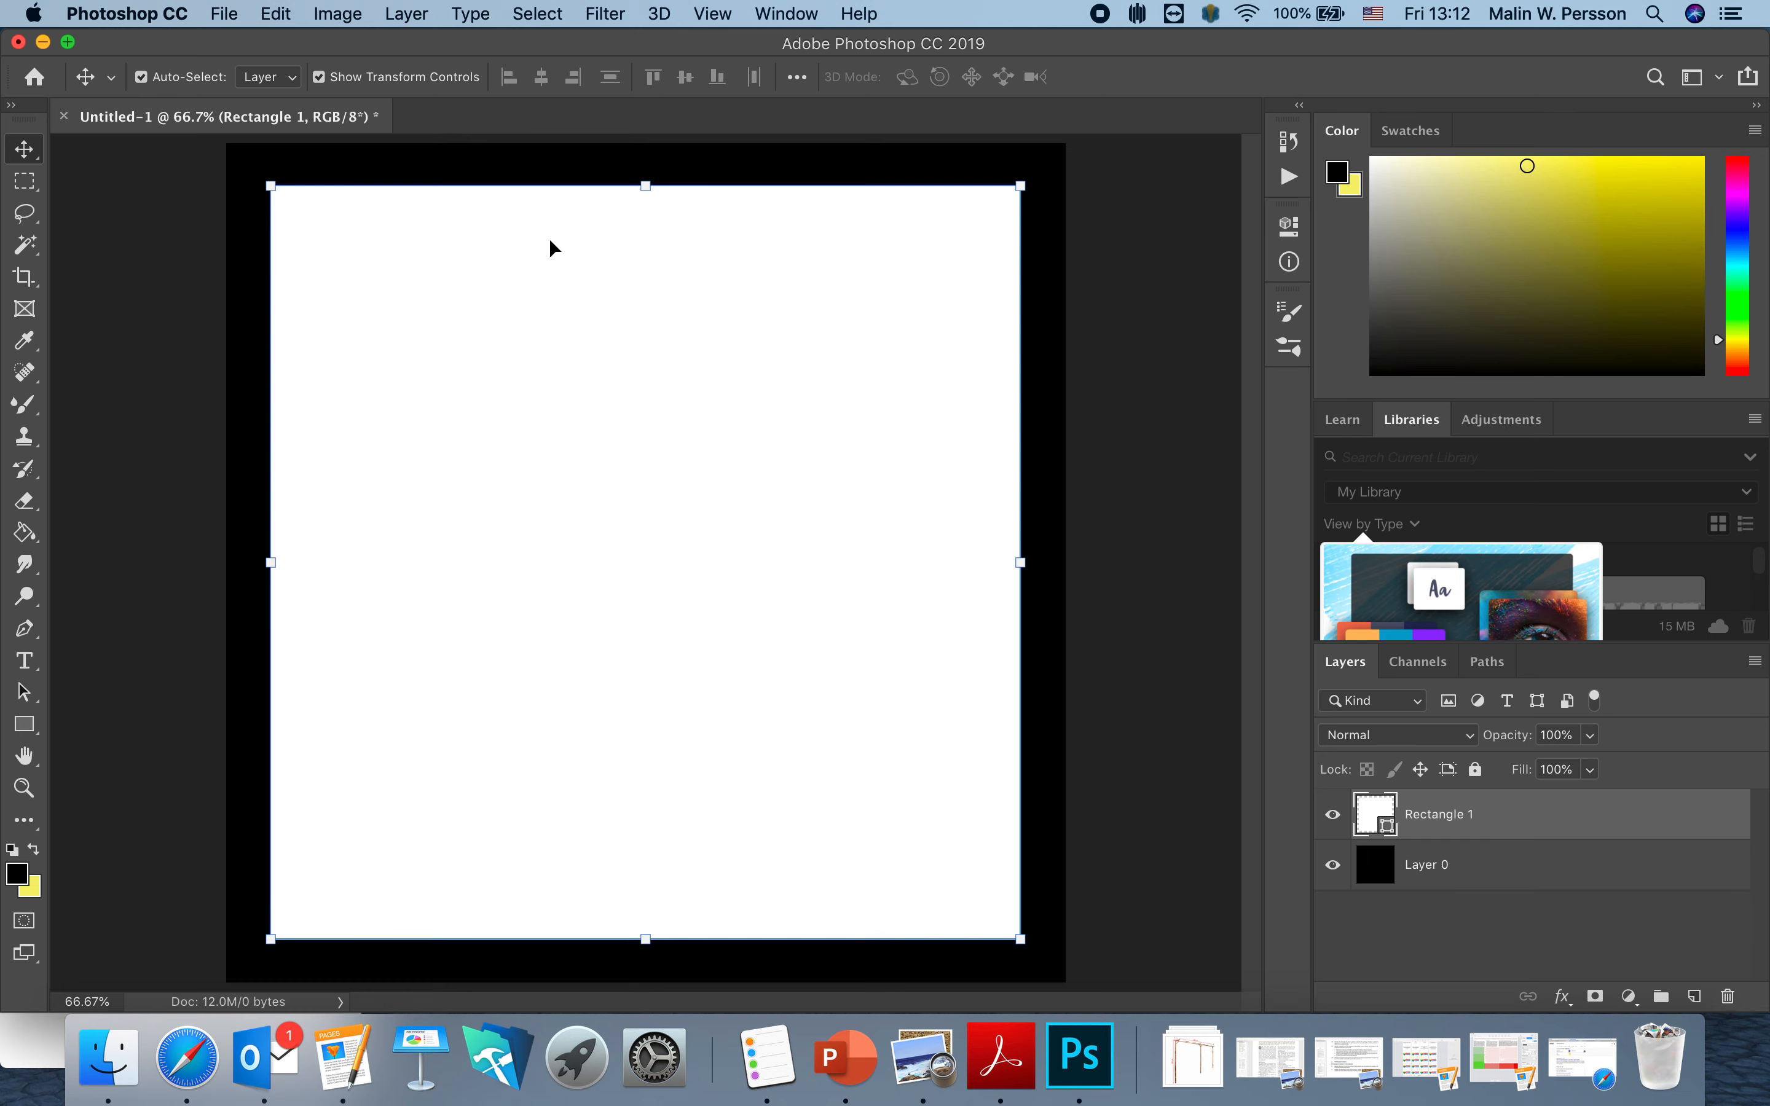
# Type the person's name in the top black border and select the text.
pyautogui.click(27, 661)
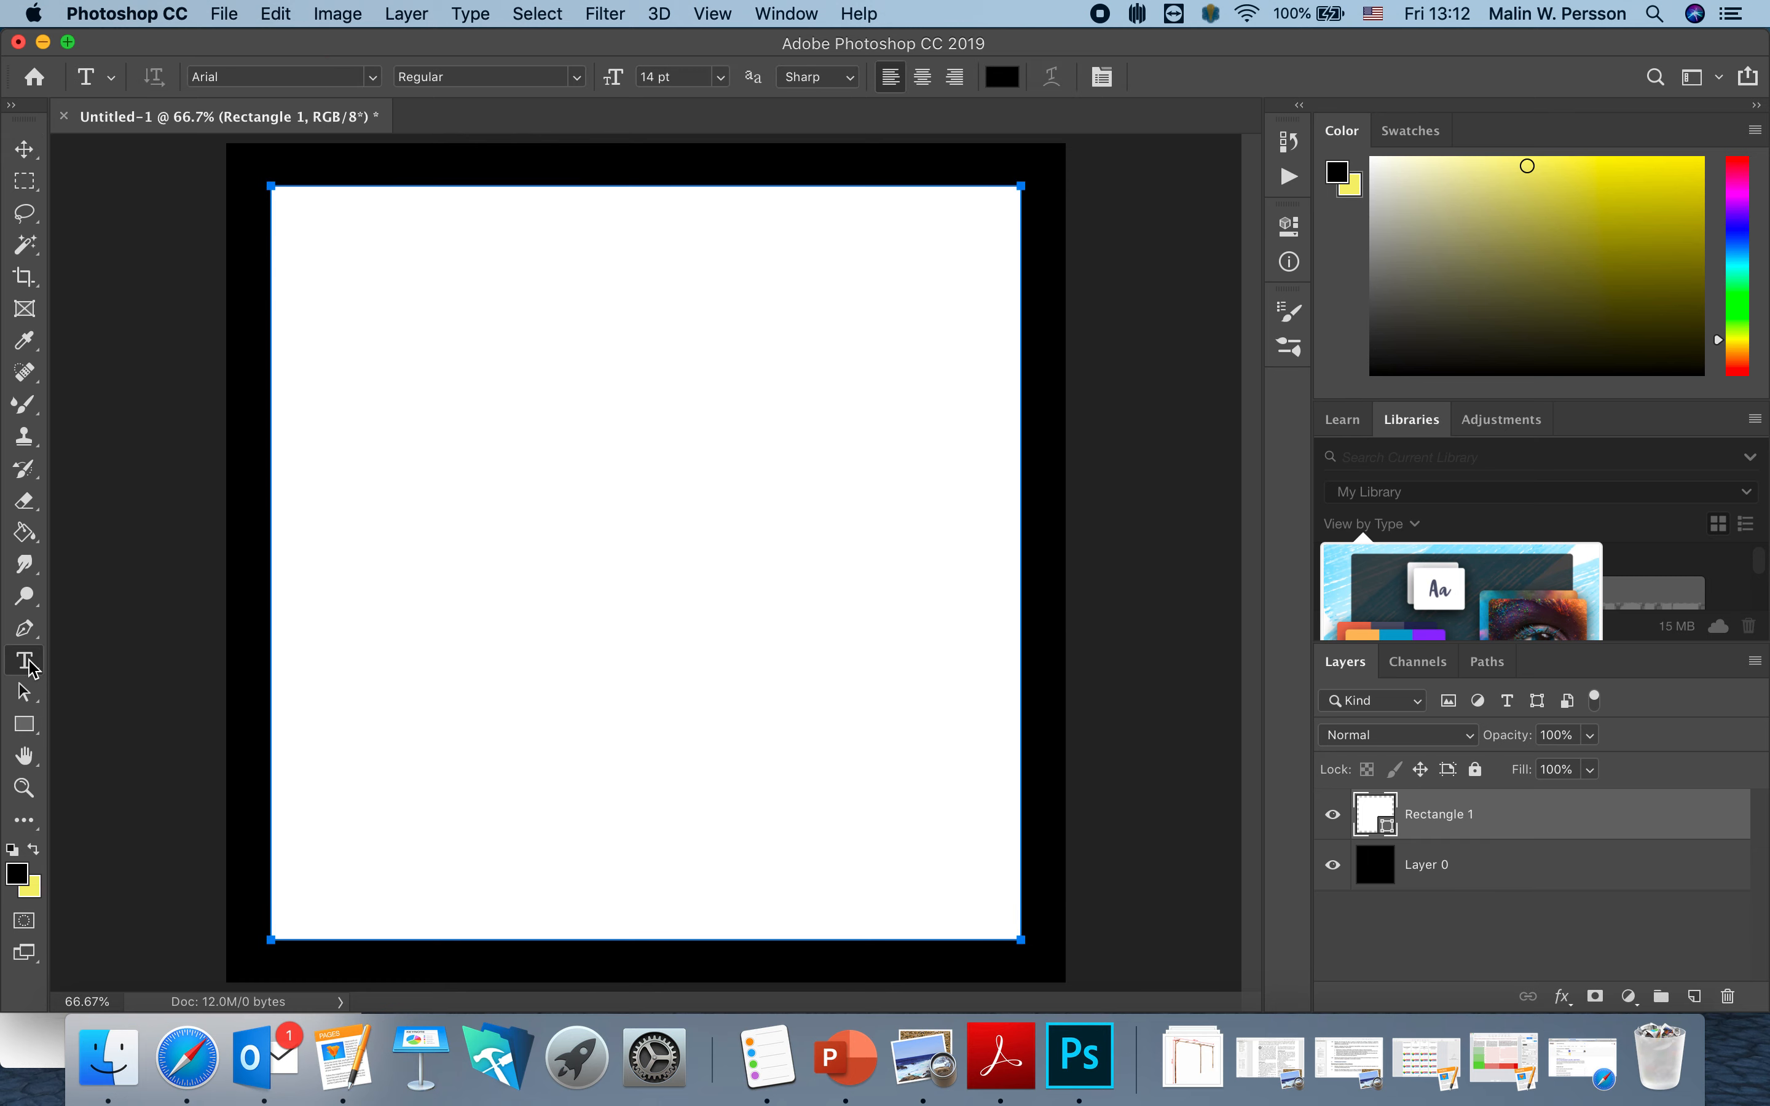
pyautogui.click(628, 166)
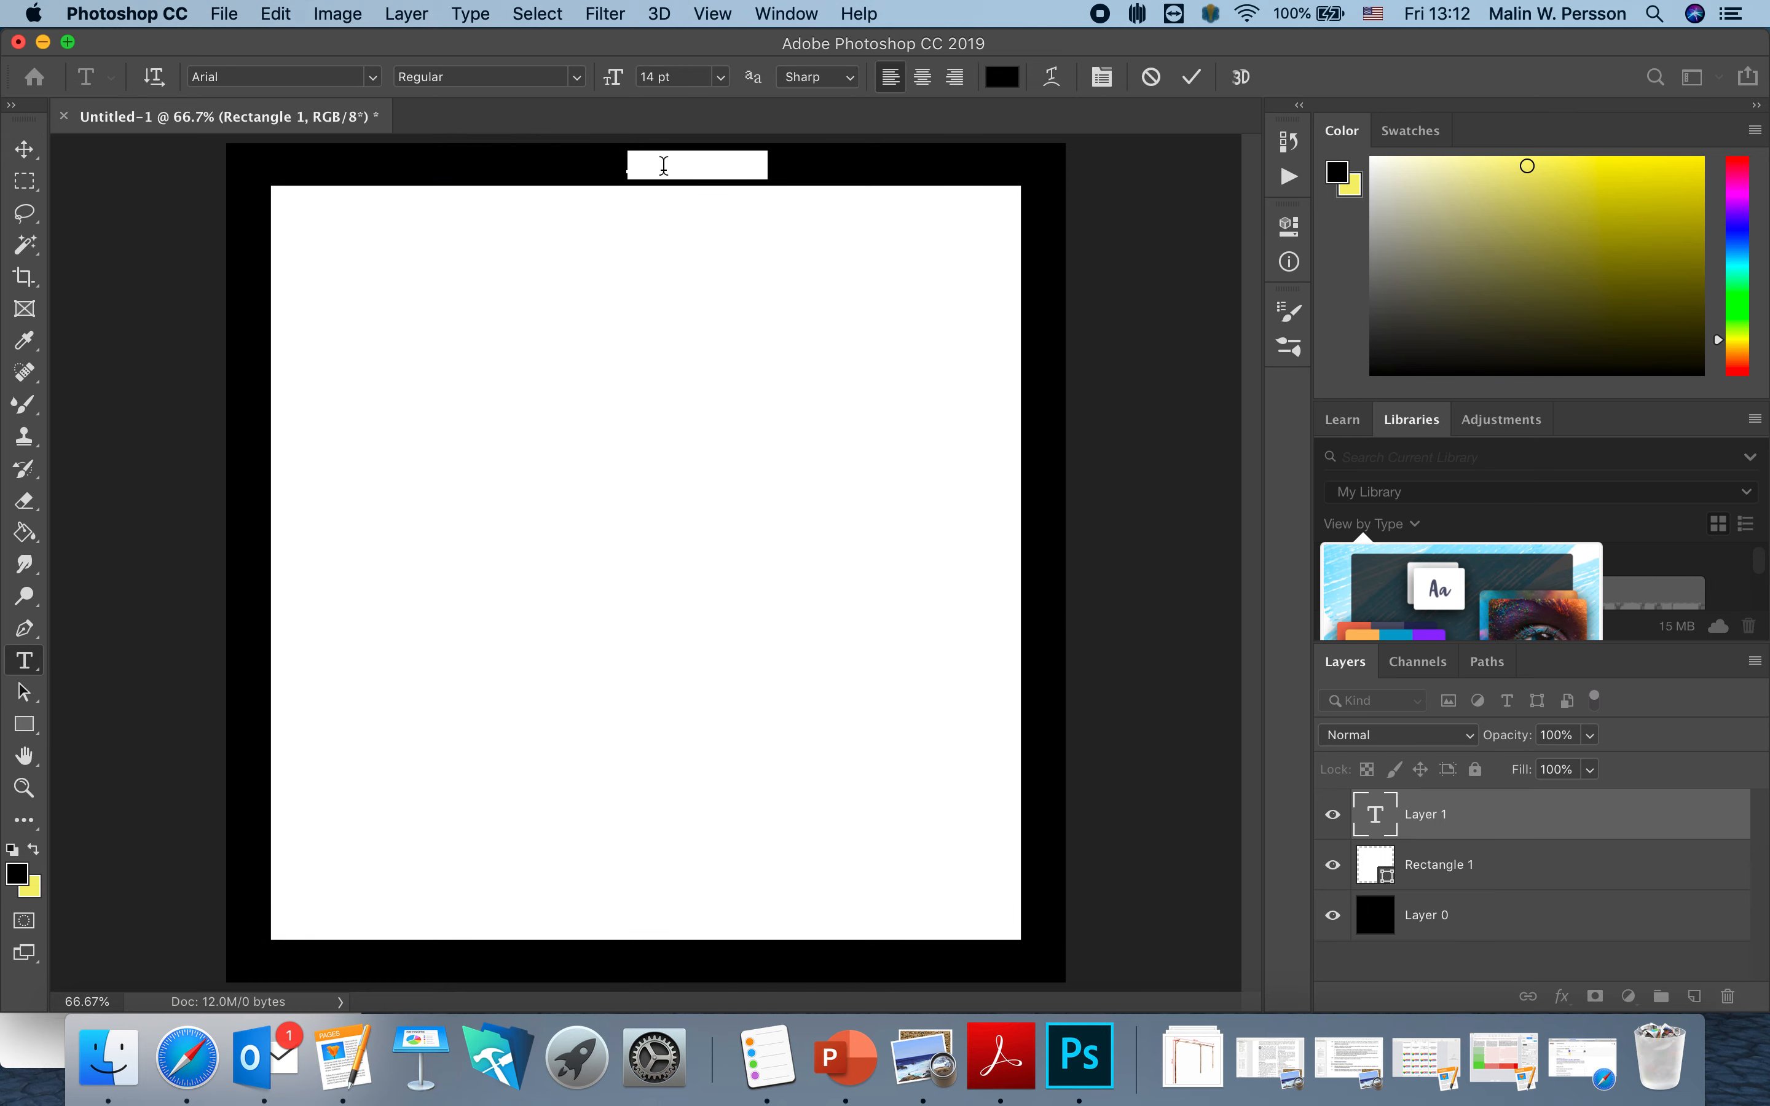
pyautogui.write('Merr')
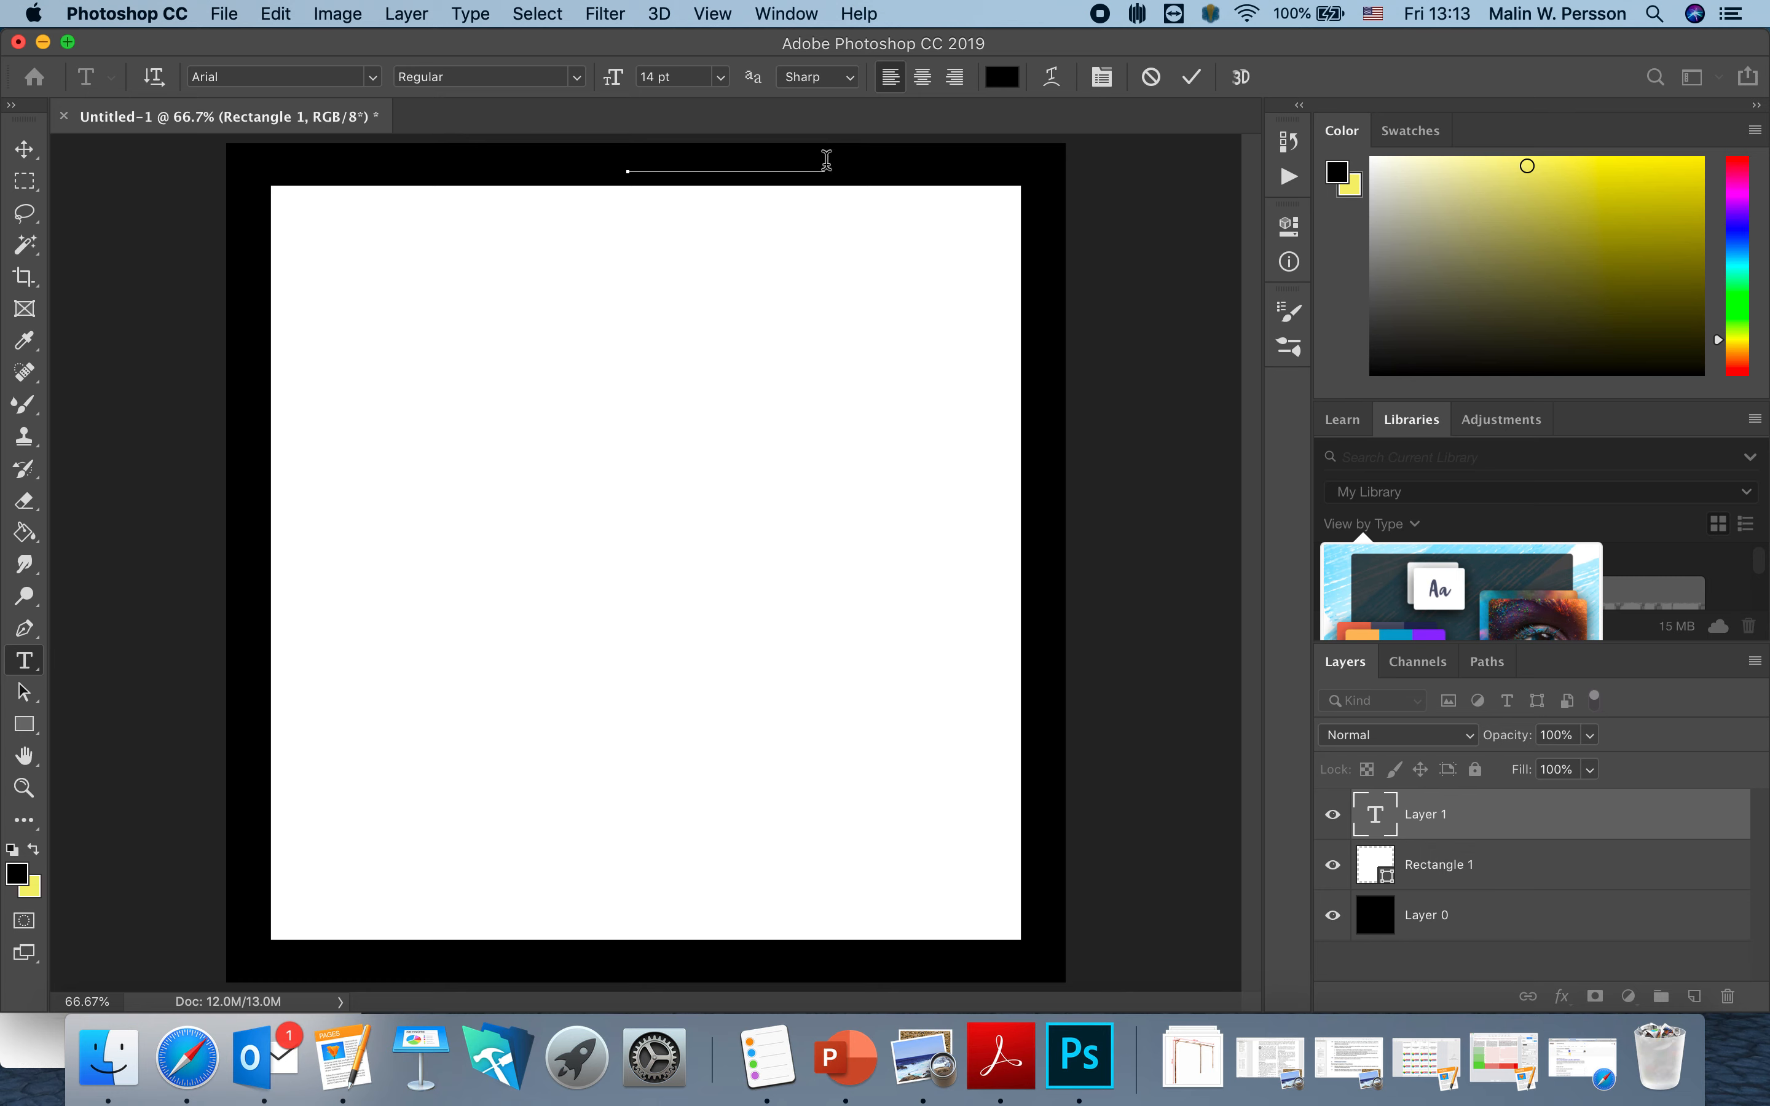
pyautogui.moveTo(826, 161); pyautogui.dragTo(600, 166)
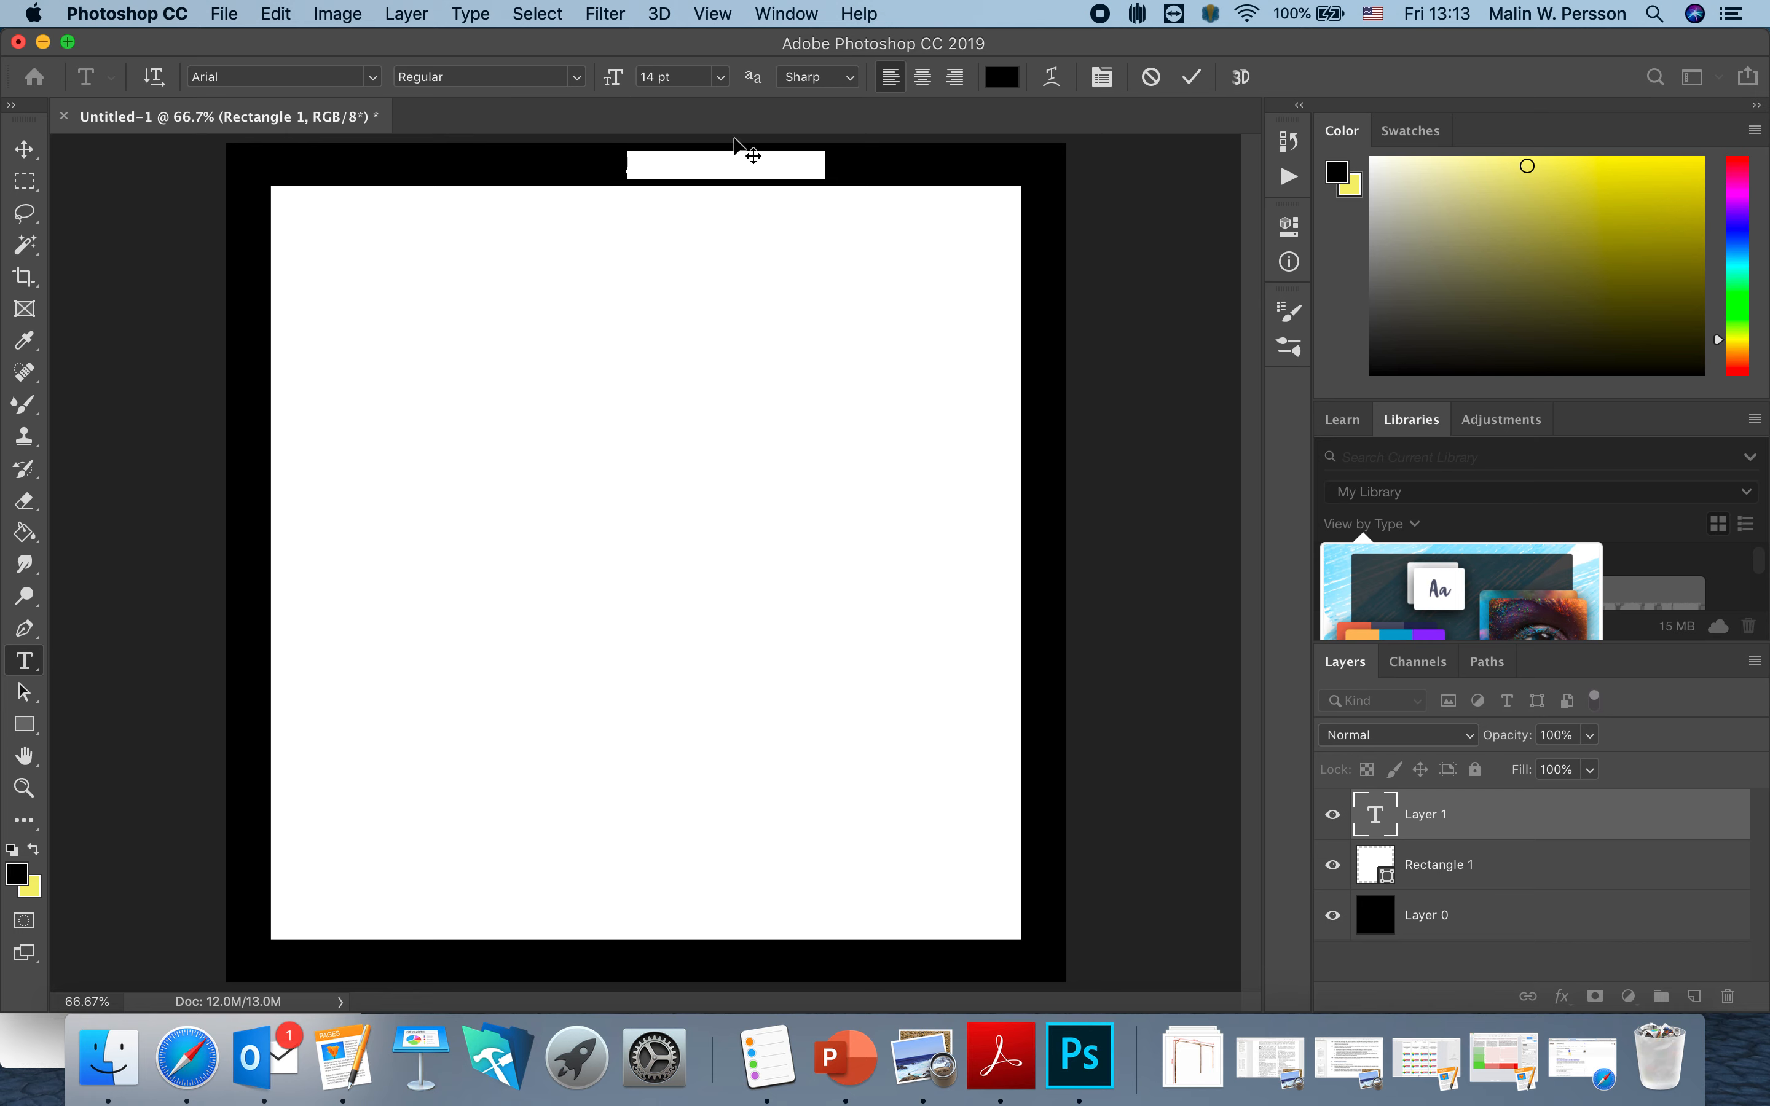
# Make the name text white and Bold, then commit it.
pyautogui.click(1001, 76)
pyautogui.moveTo(678, 353); pyautogui.dragTo(507, 276)
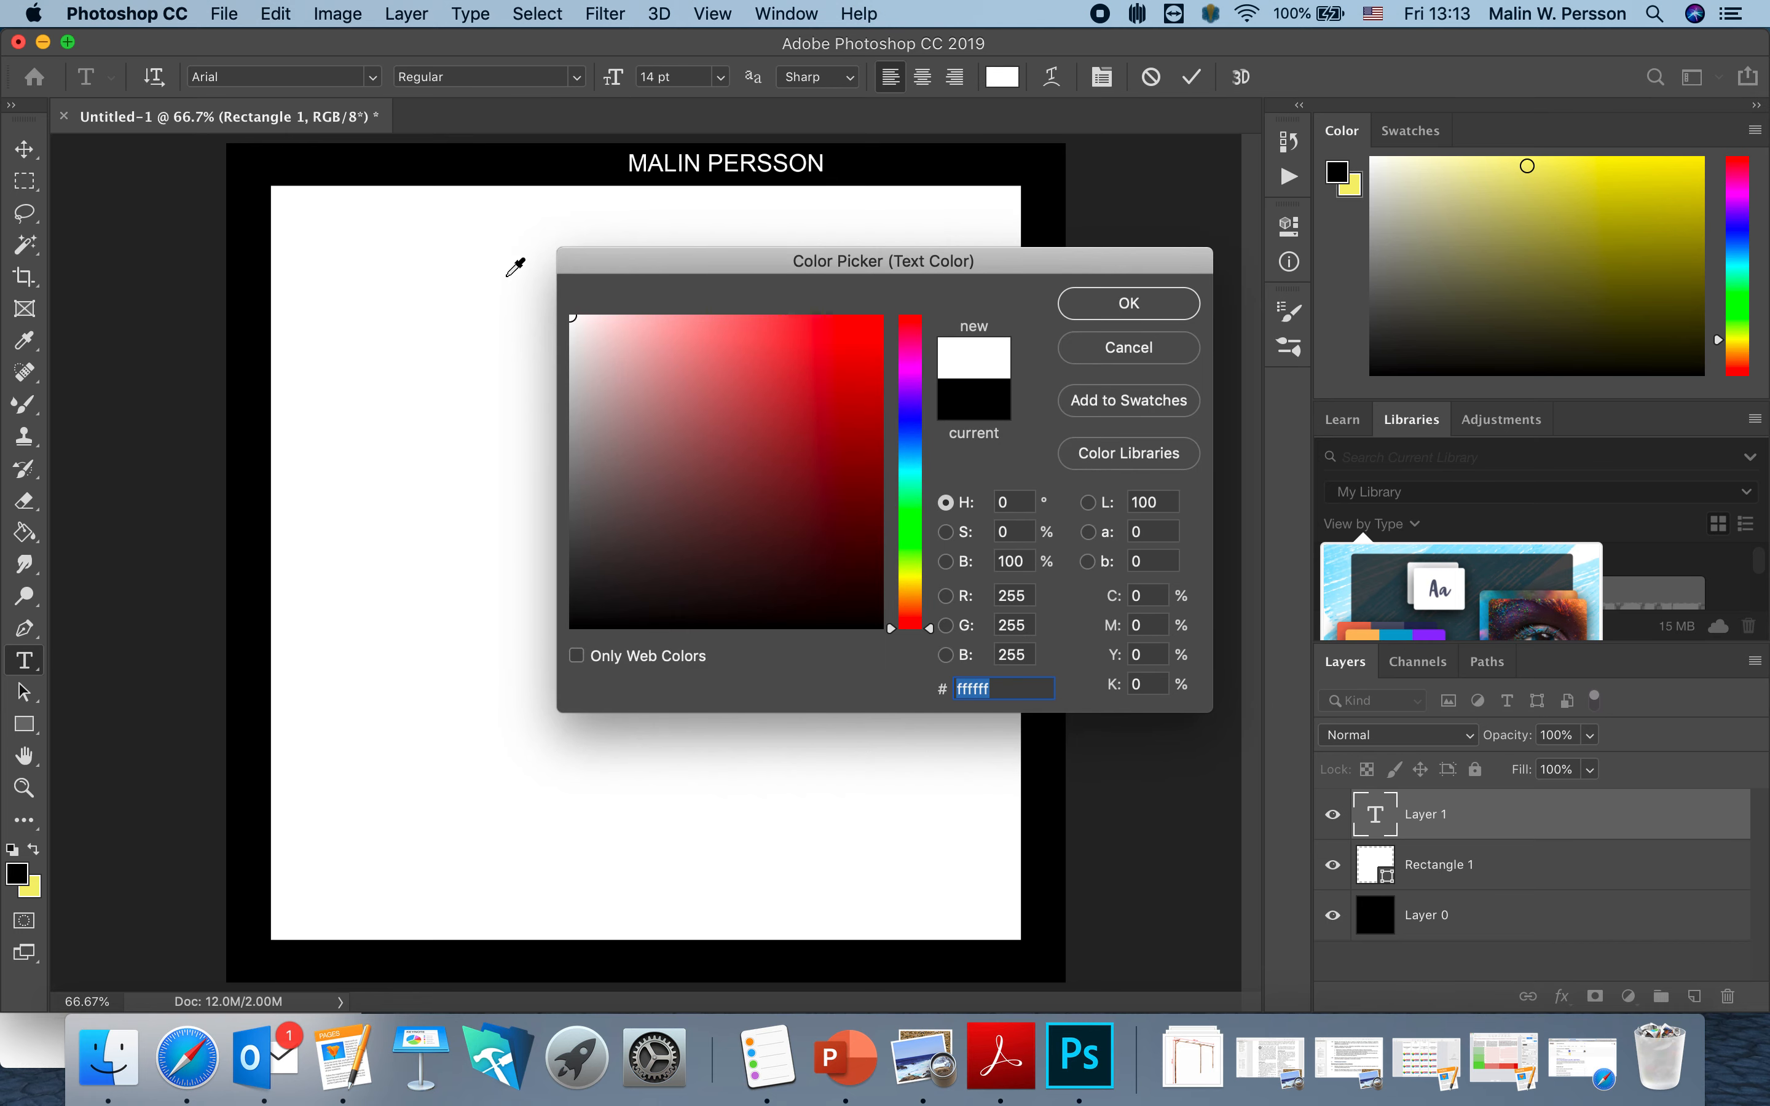
pyautogui.click(1117, 315)
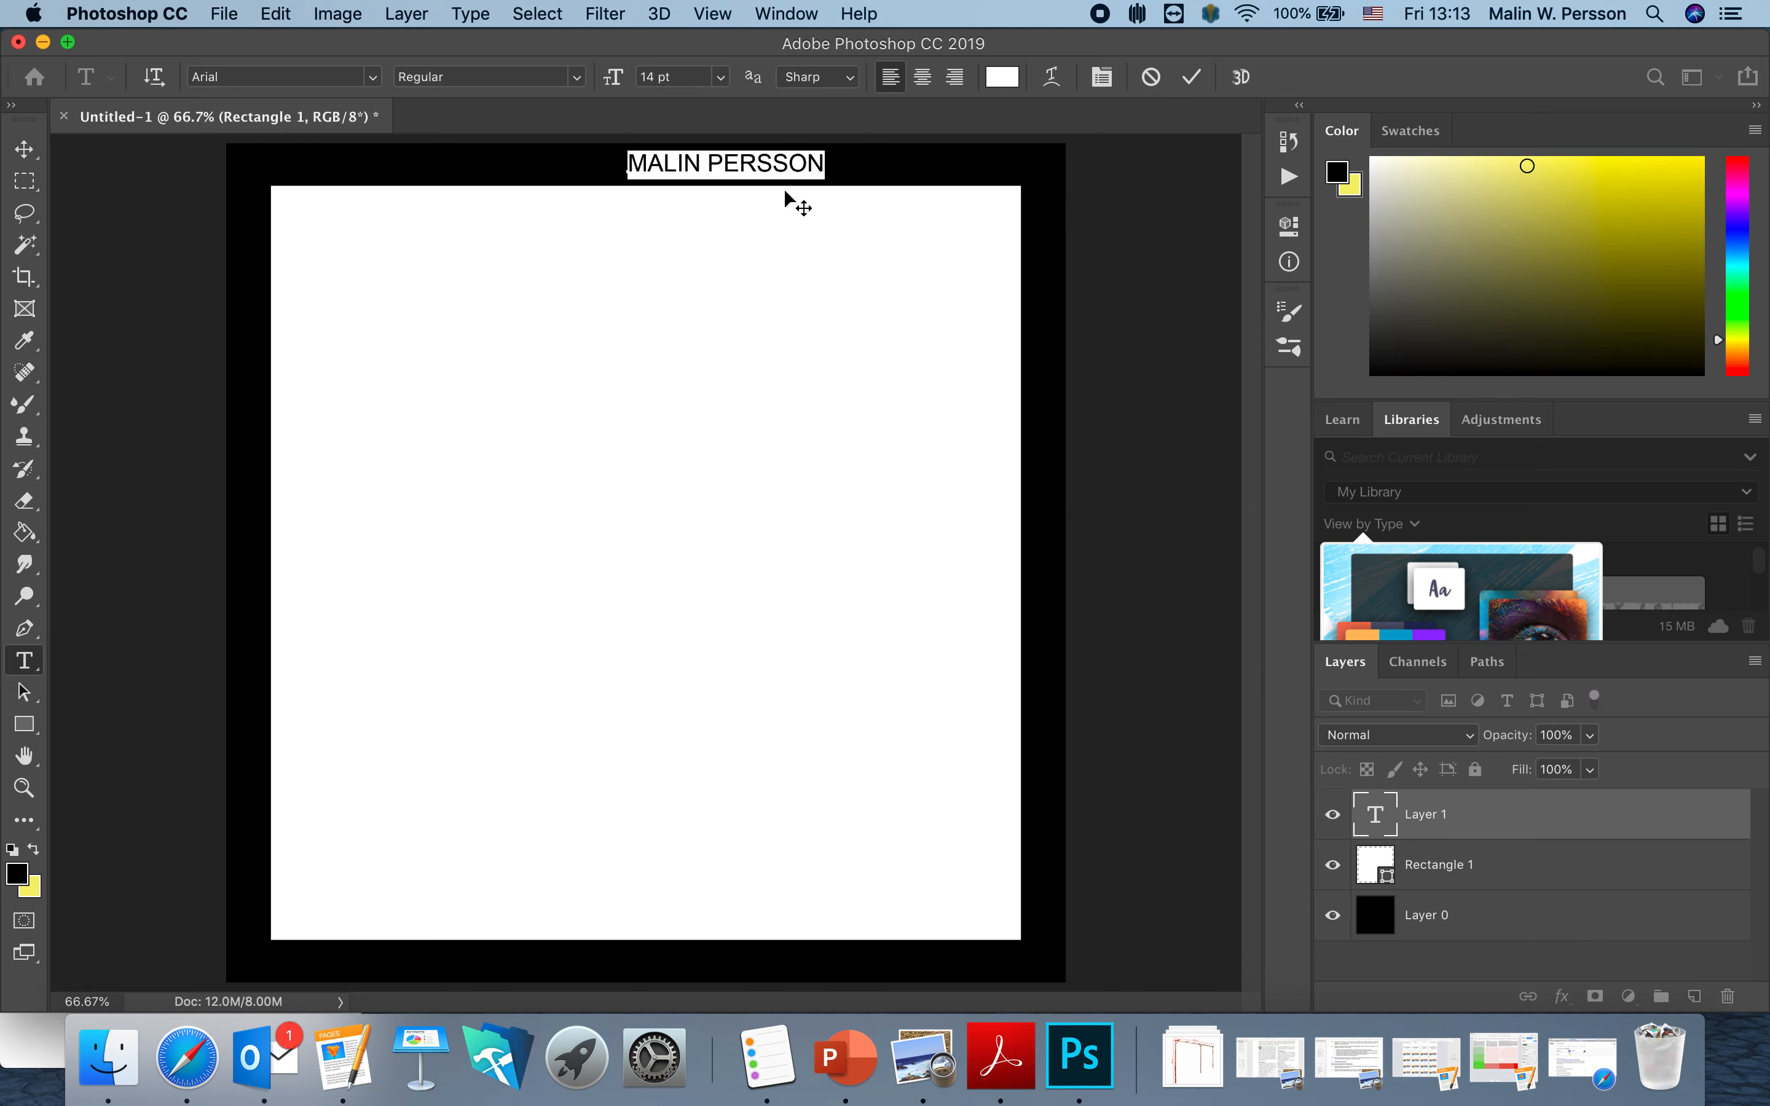
pyautogui.click(577, 80)
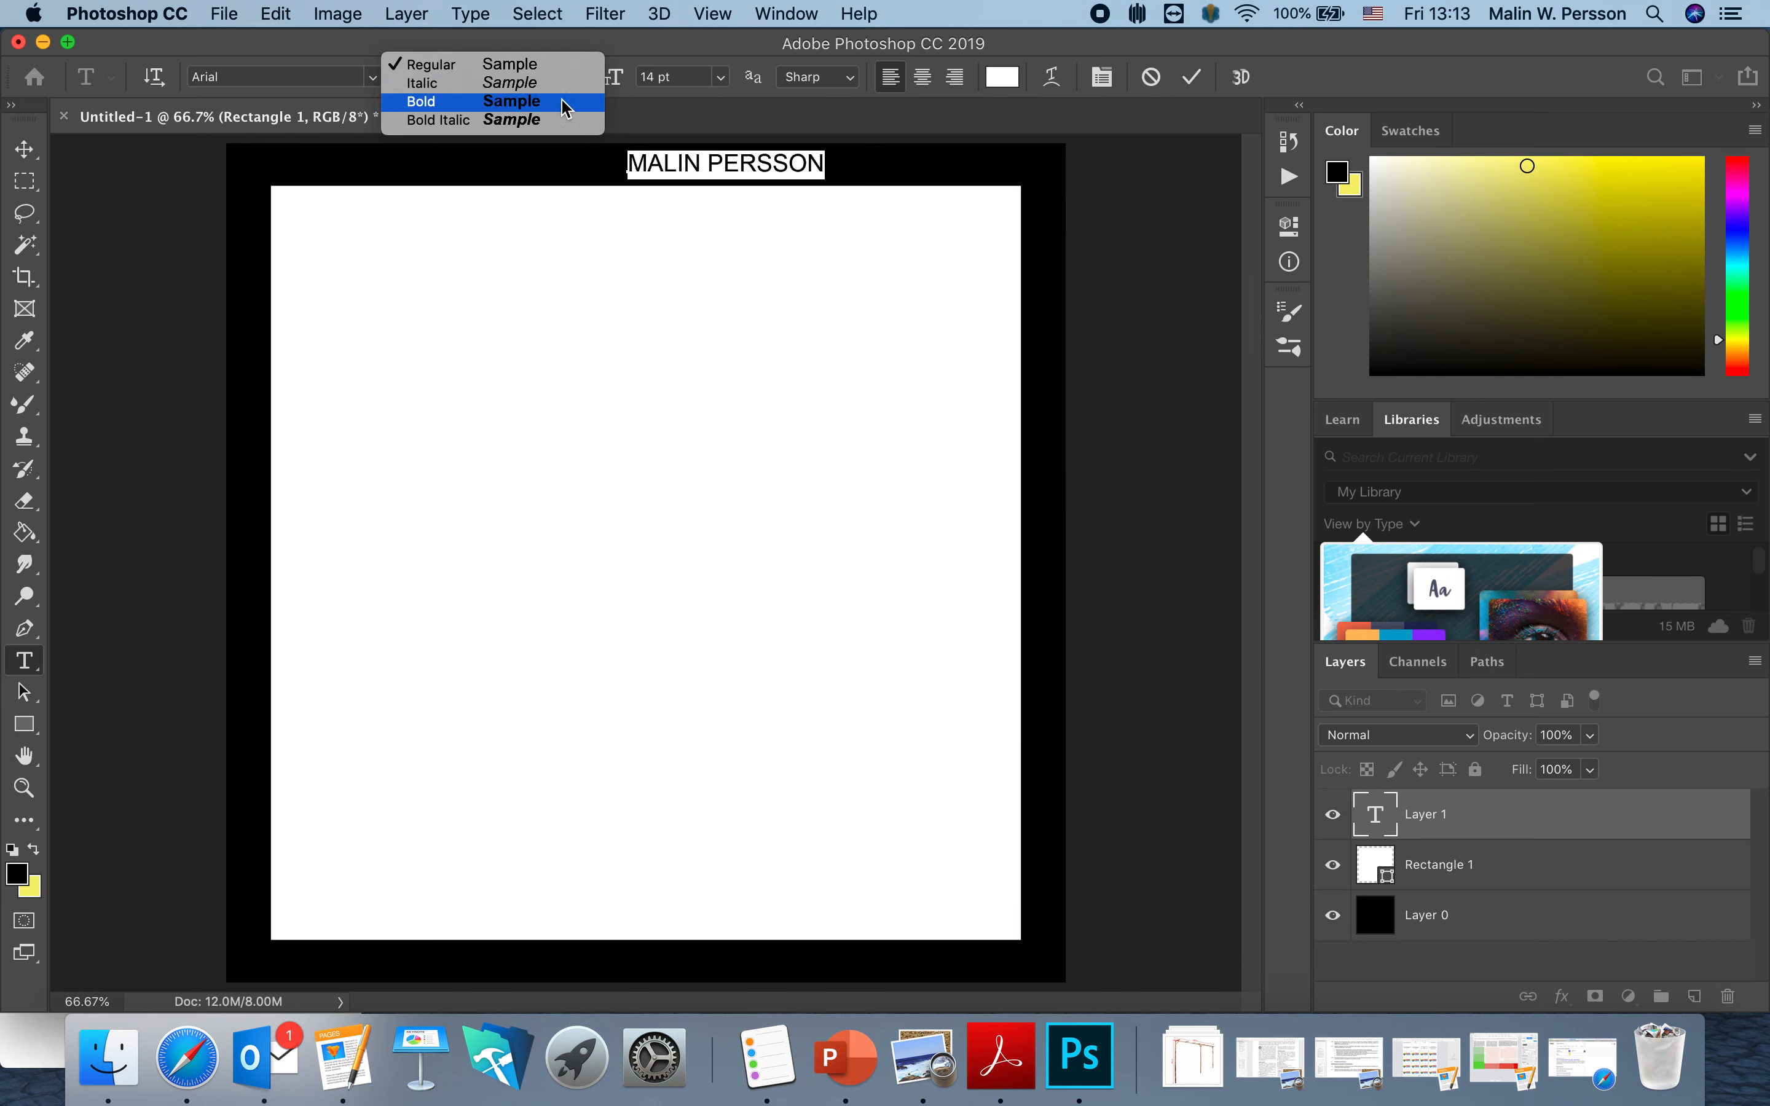
pyautogui.click(571, 101)
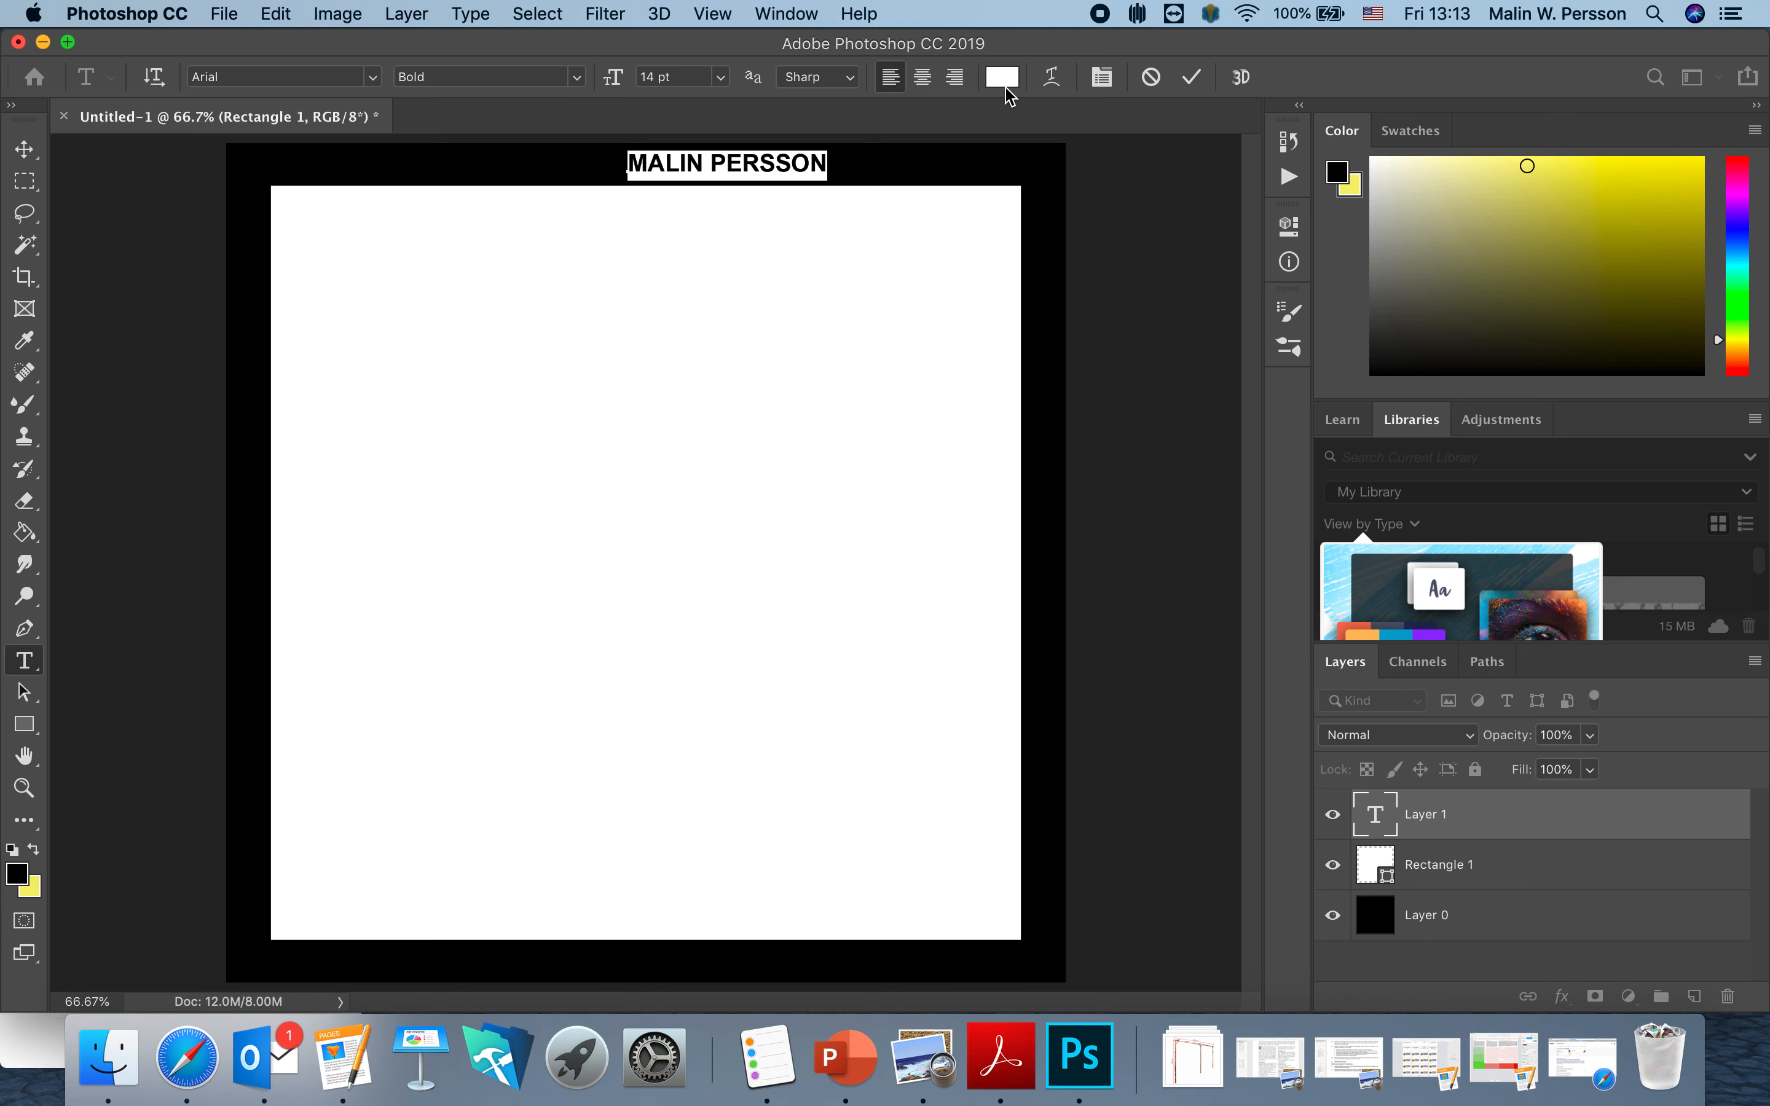
pyautogui.click(1193, 77)
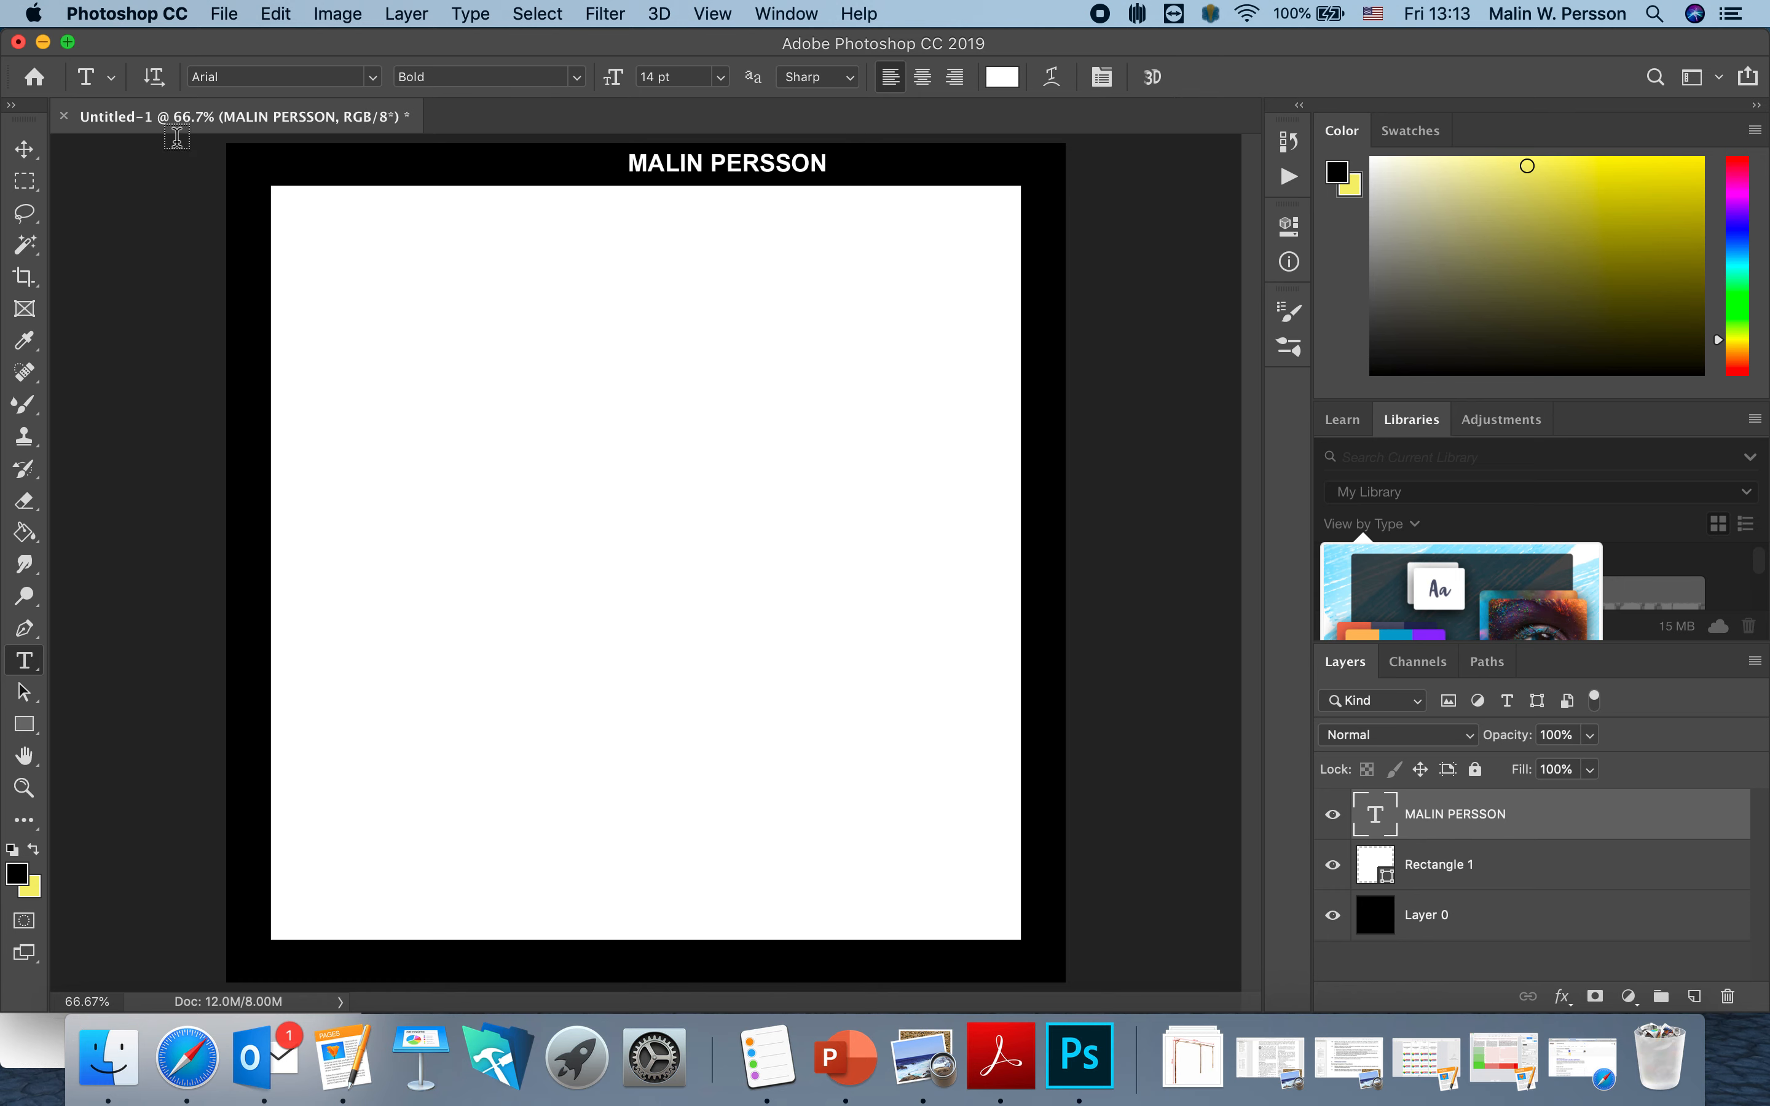
pyautogui.click(38, 151)
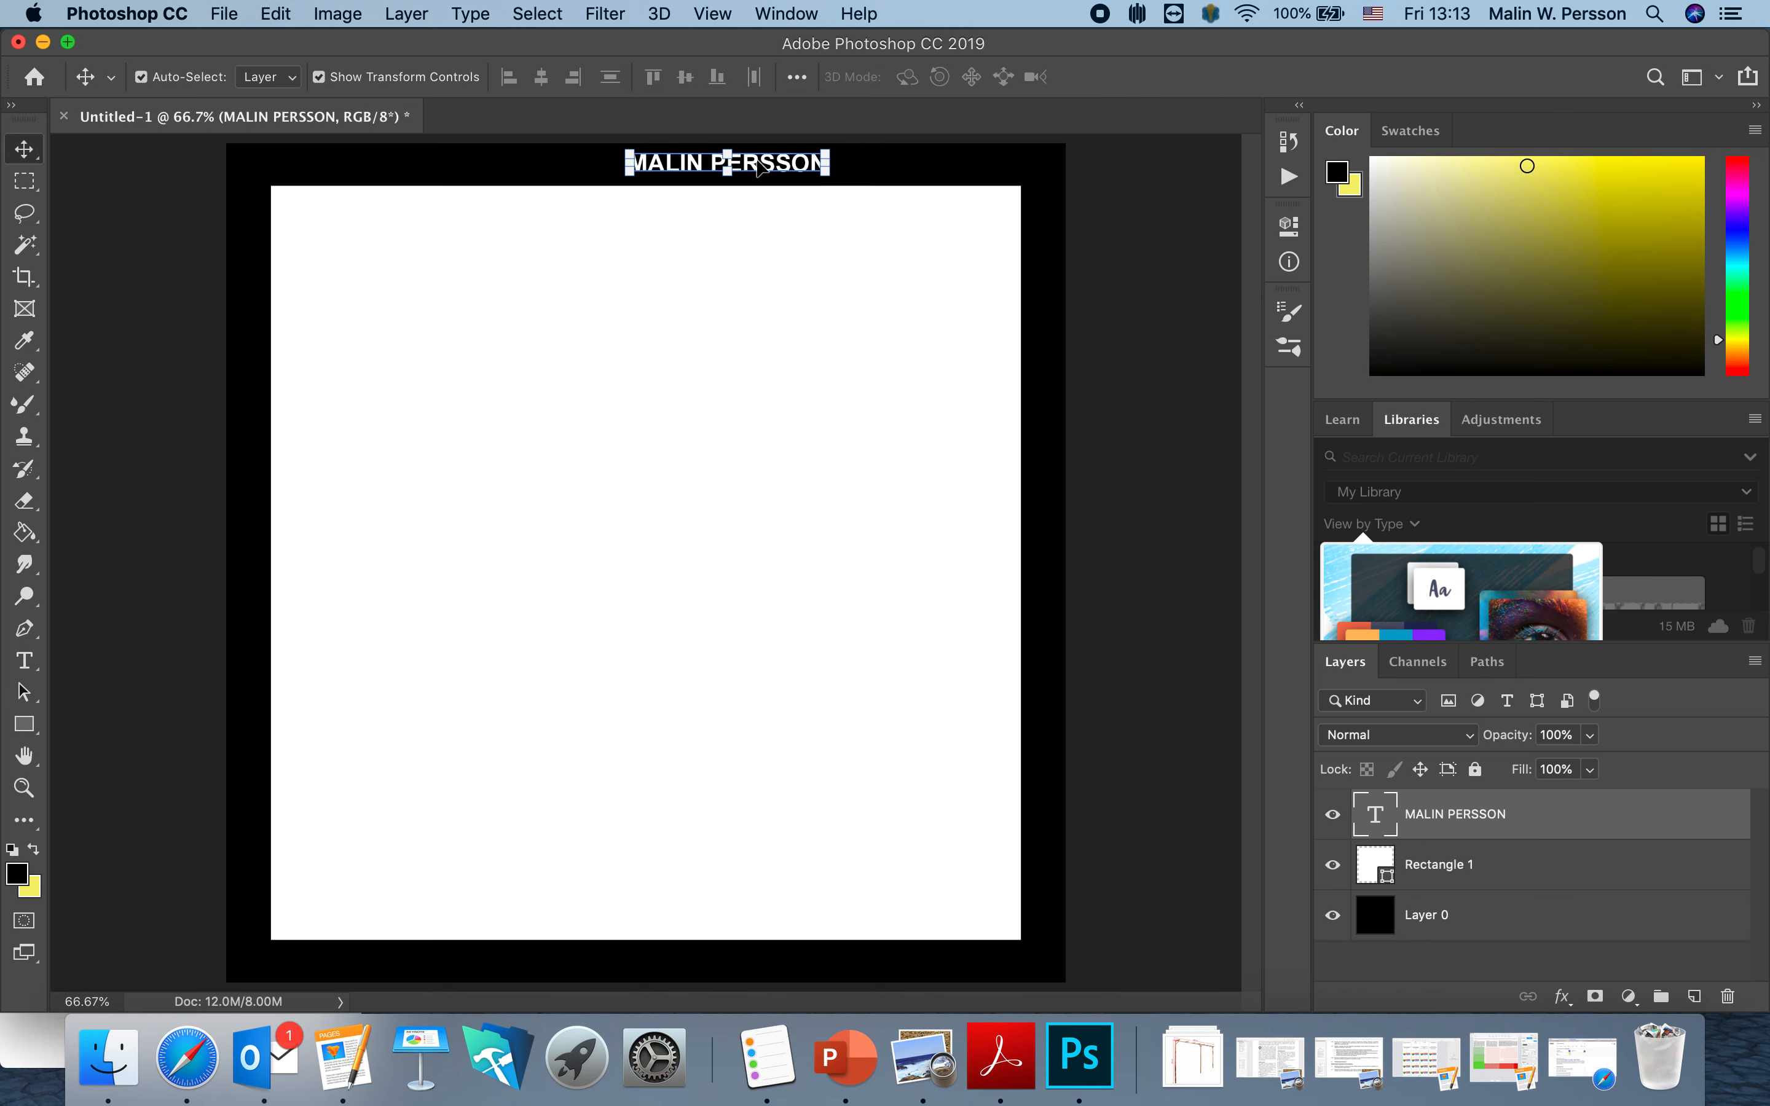
# Center-align the name text, drag it to the top border's centre, and nudge it down two pixels.
pyautogui.moveTo(758, 170); pyautogui.dragTo(676, 173)
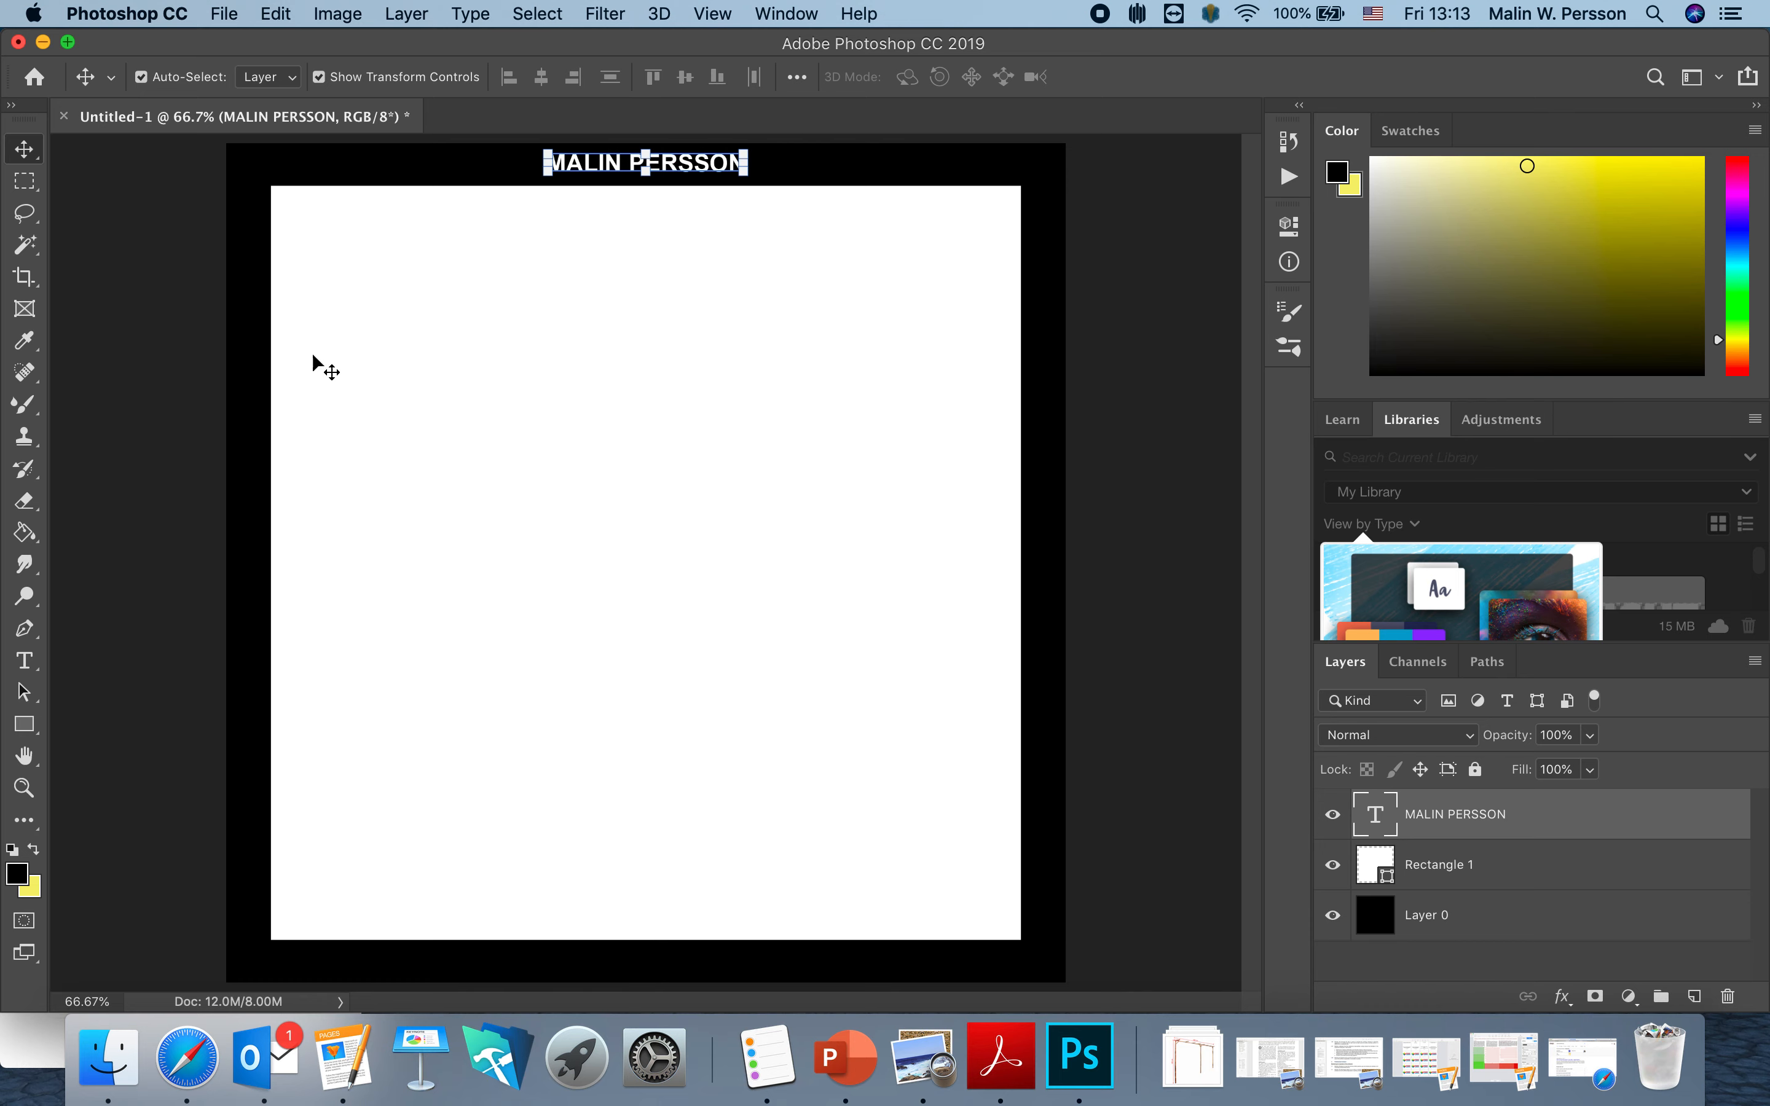
pyautogui.click(30, 662)
pyautogui.click(682, 150)
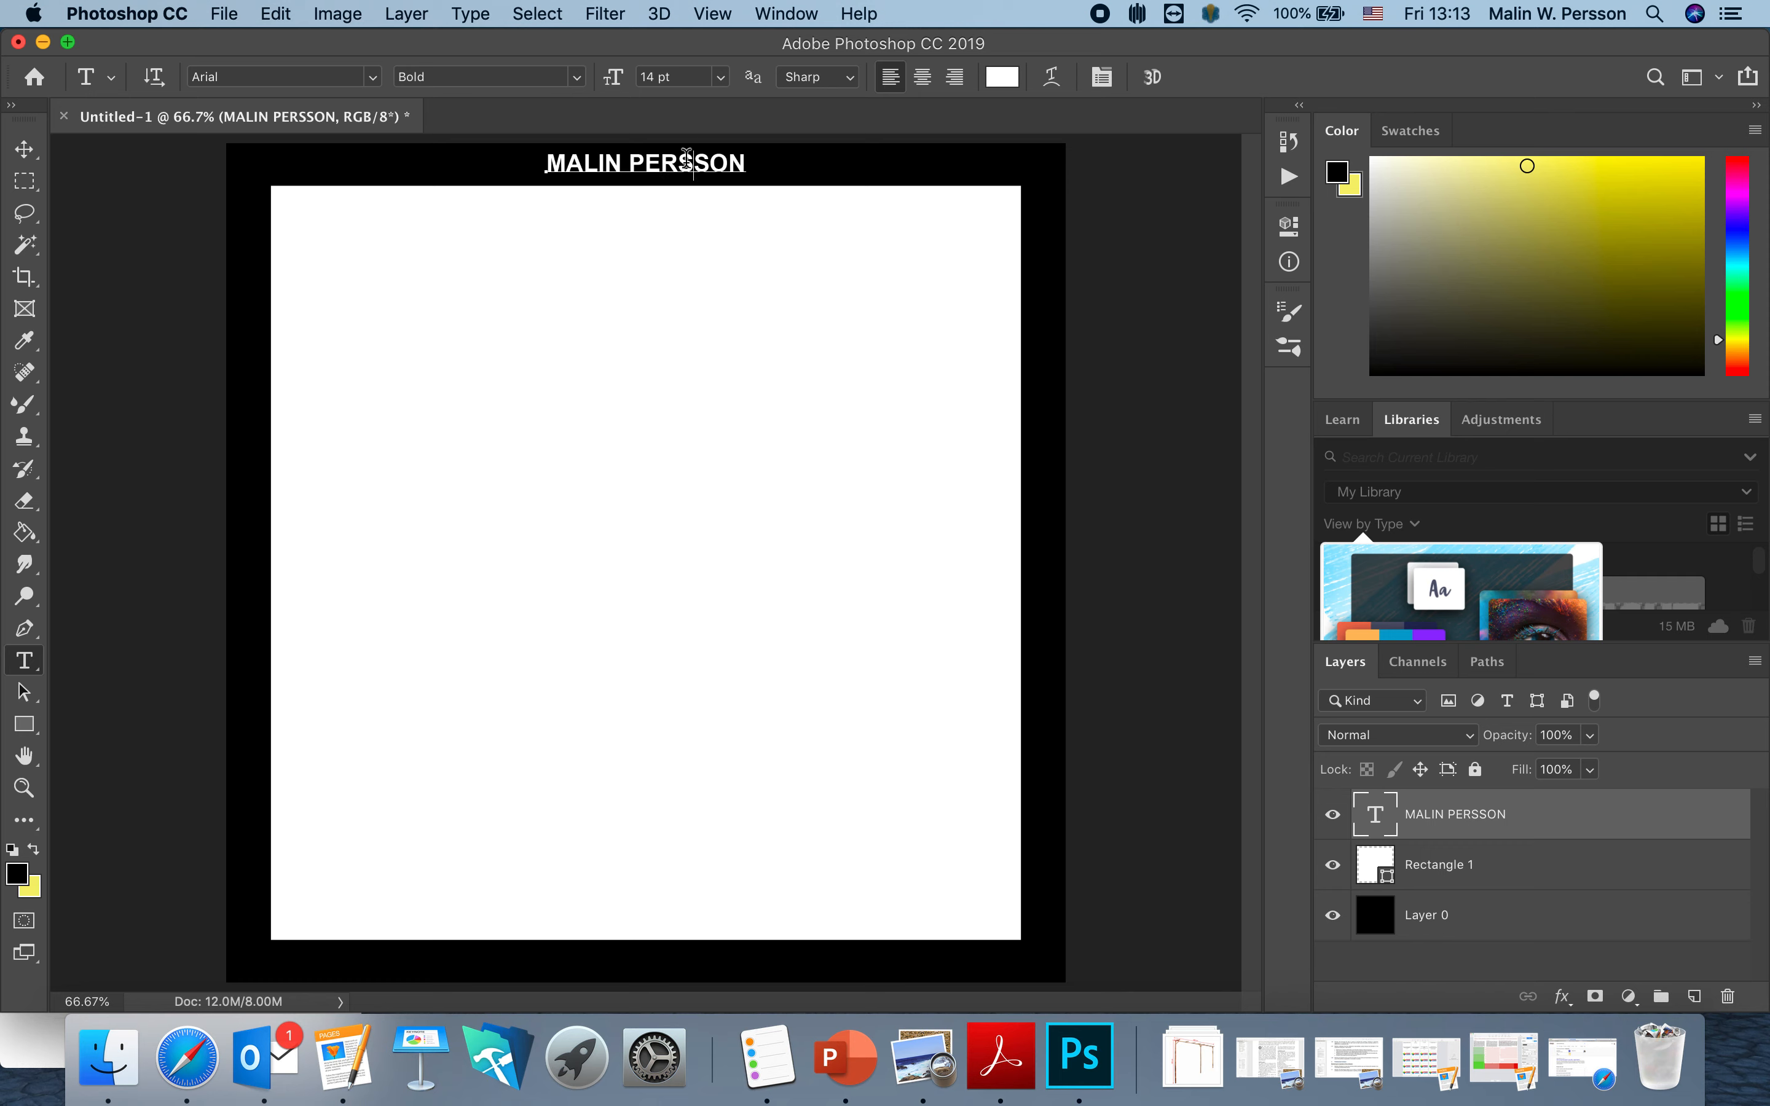
pyautogui.click(923, 77)
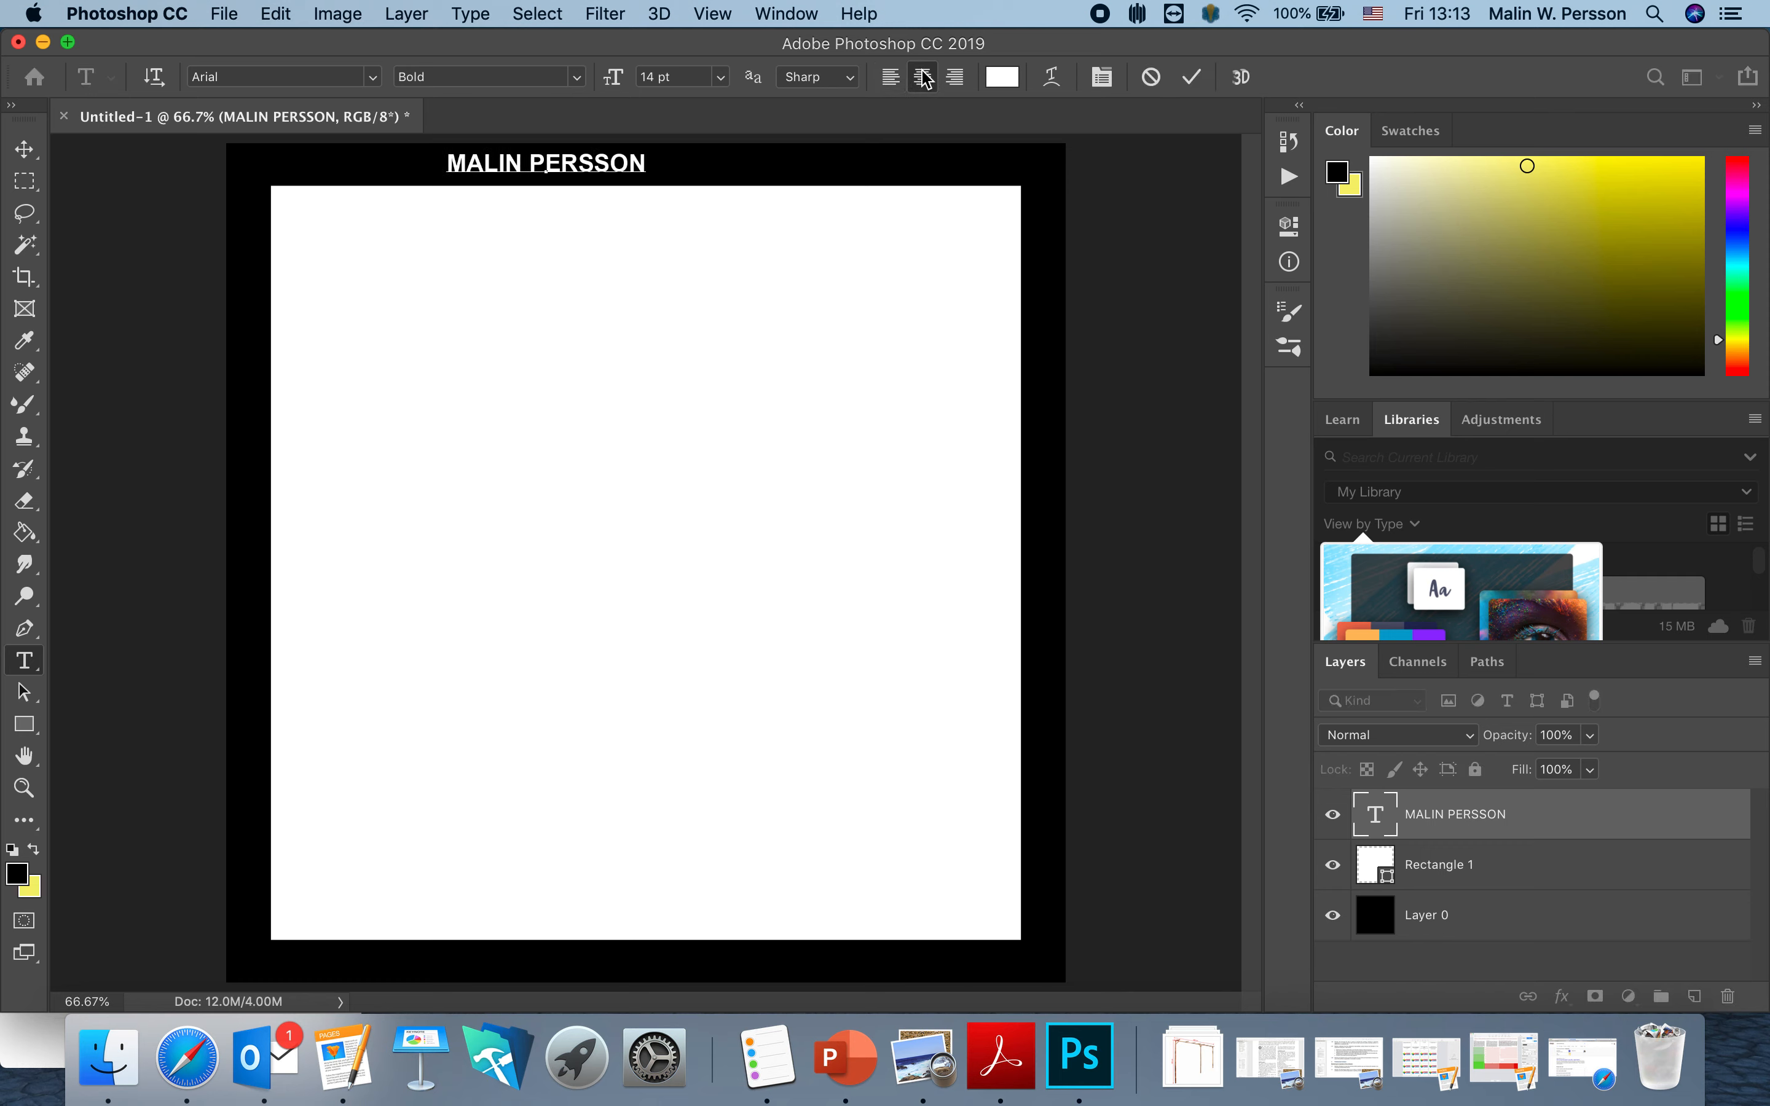
pyautogui.click(27, 150)
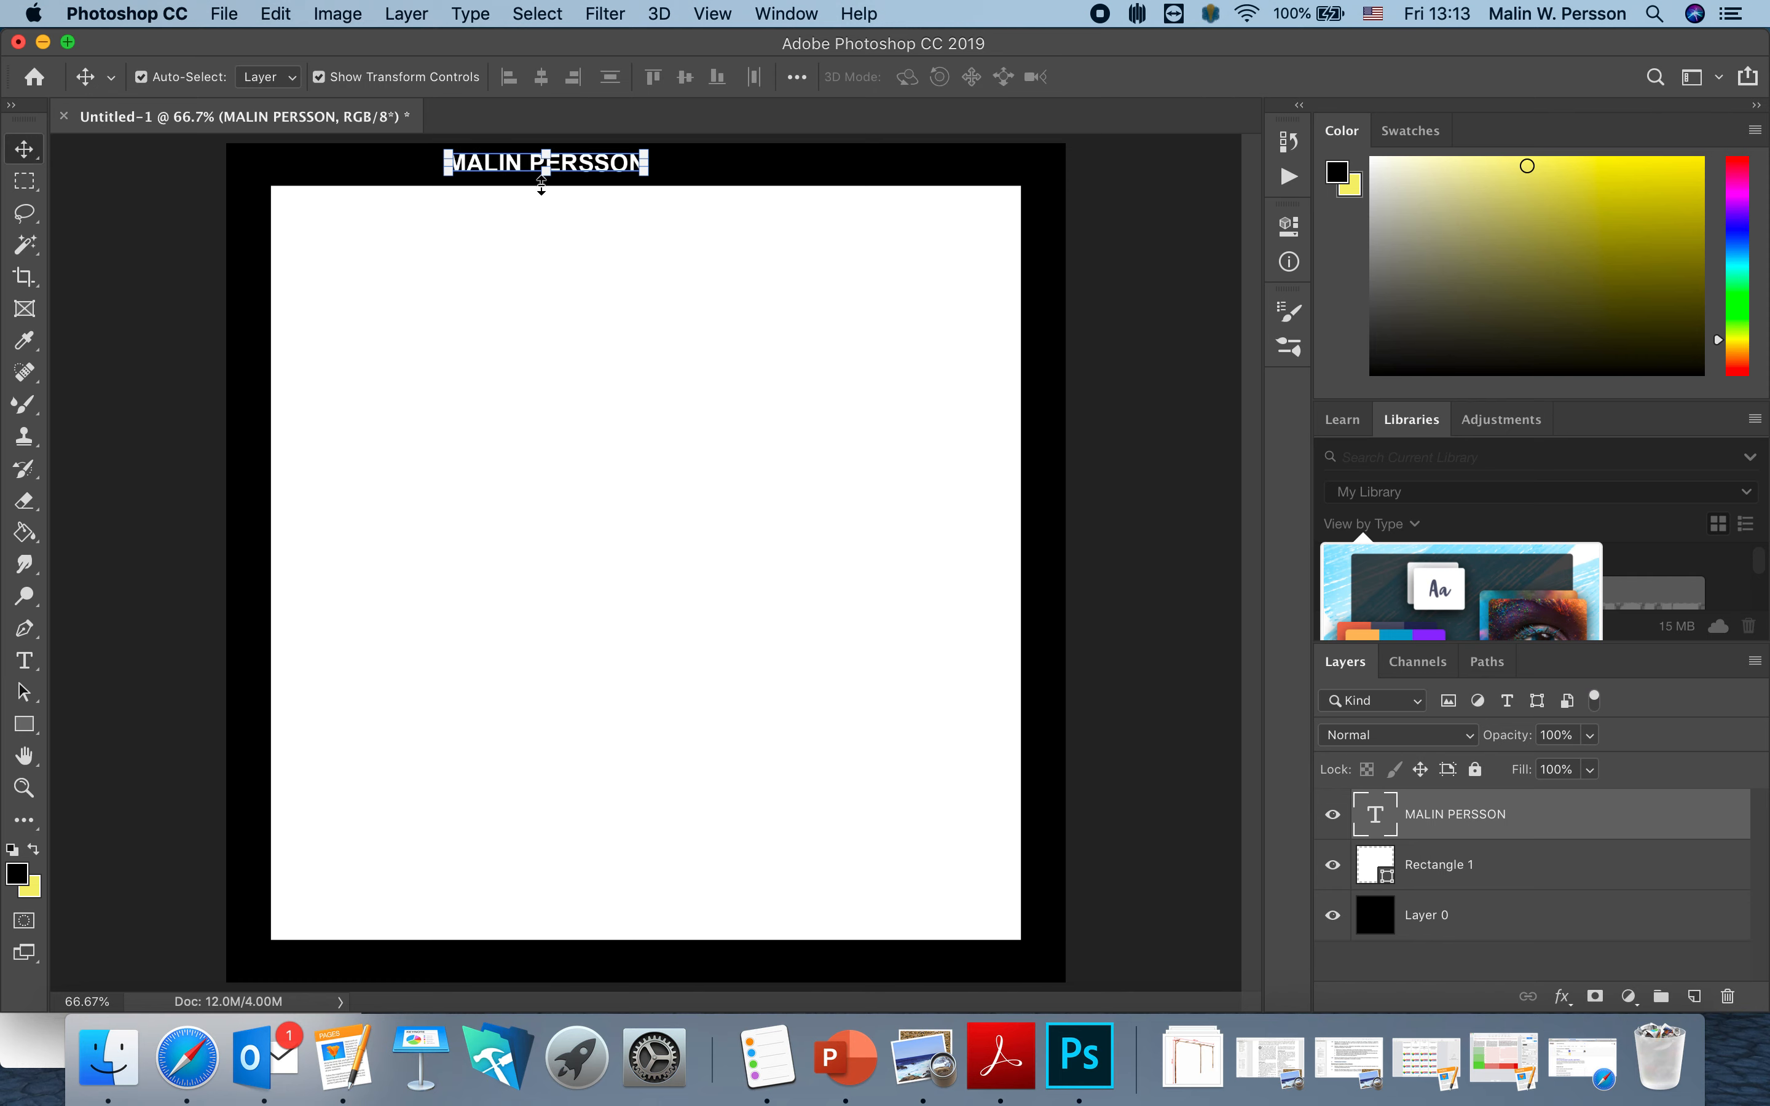
pyautogui.moveTo(582, 174); pyautogui.dragTo(671, 171)
pyautogui.press('Down')
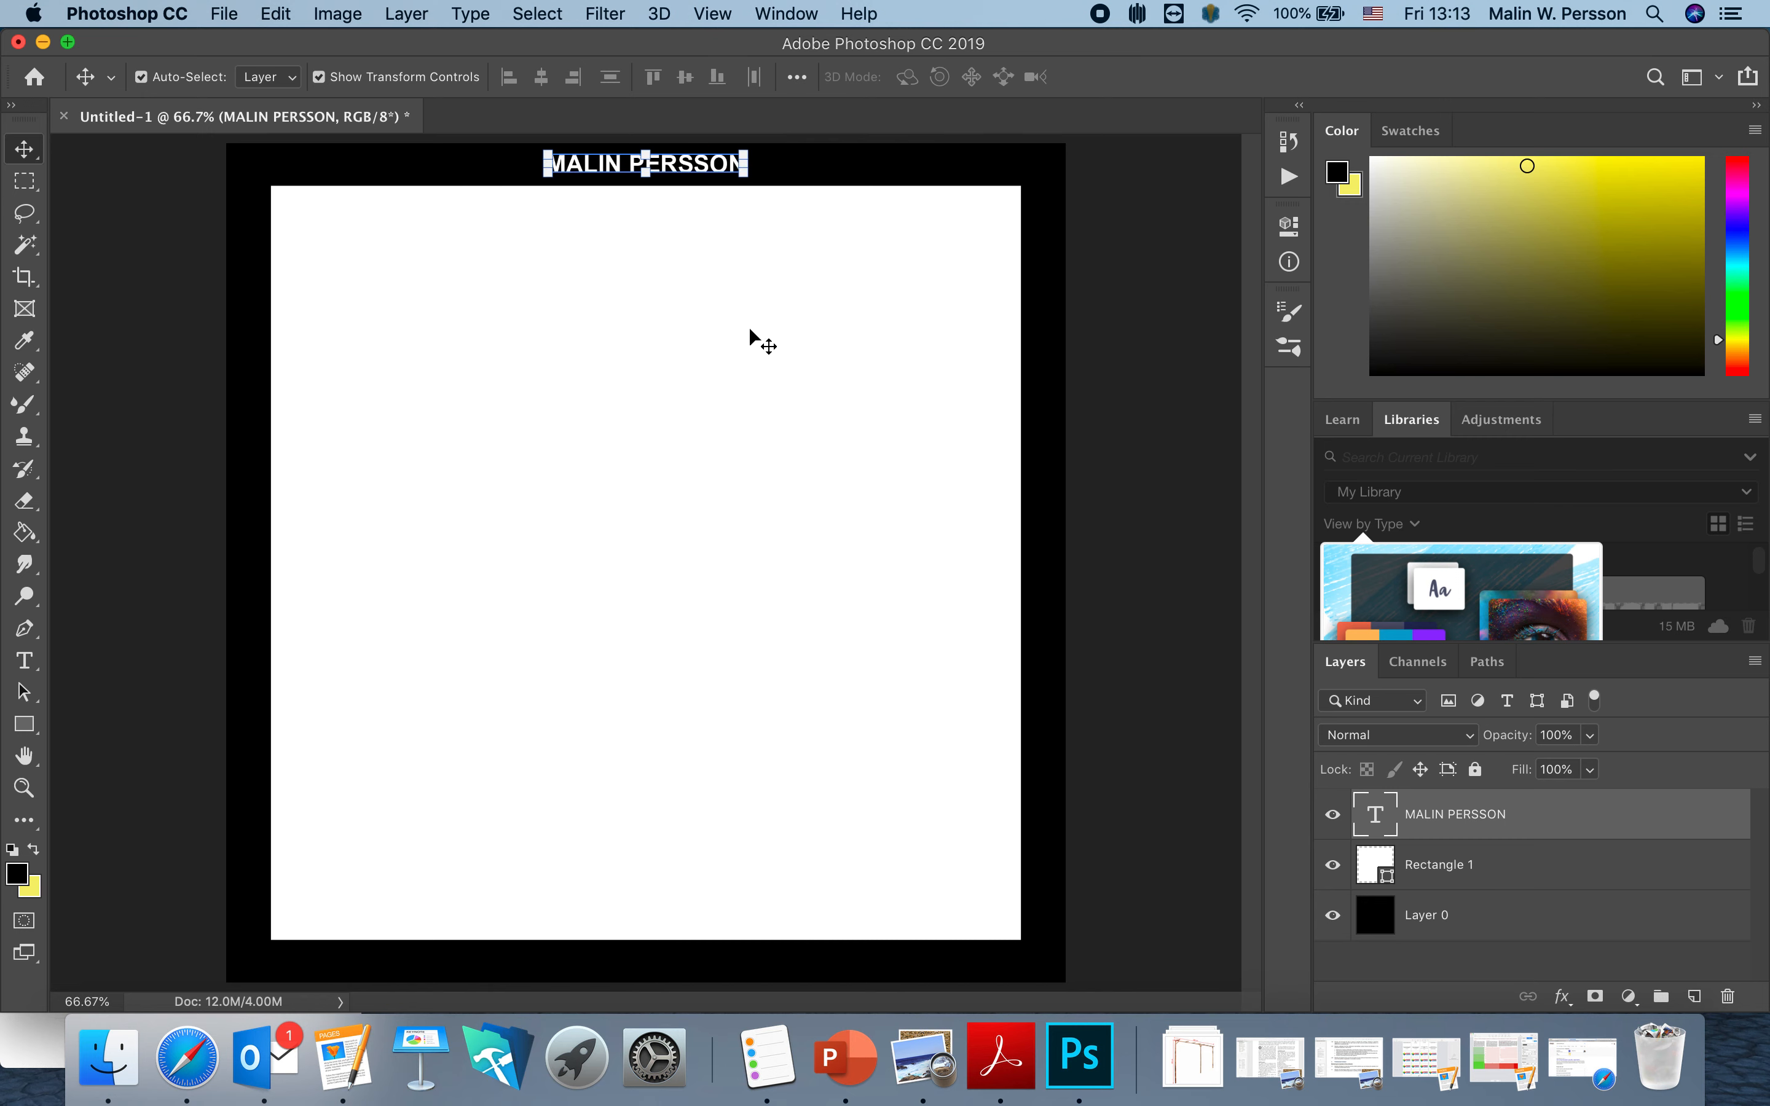
pyautogui.press('Down')
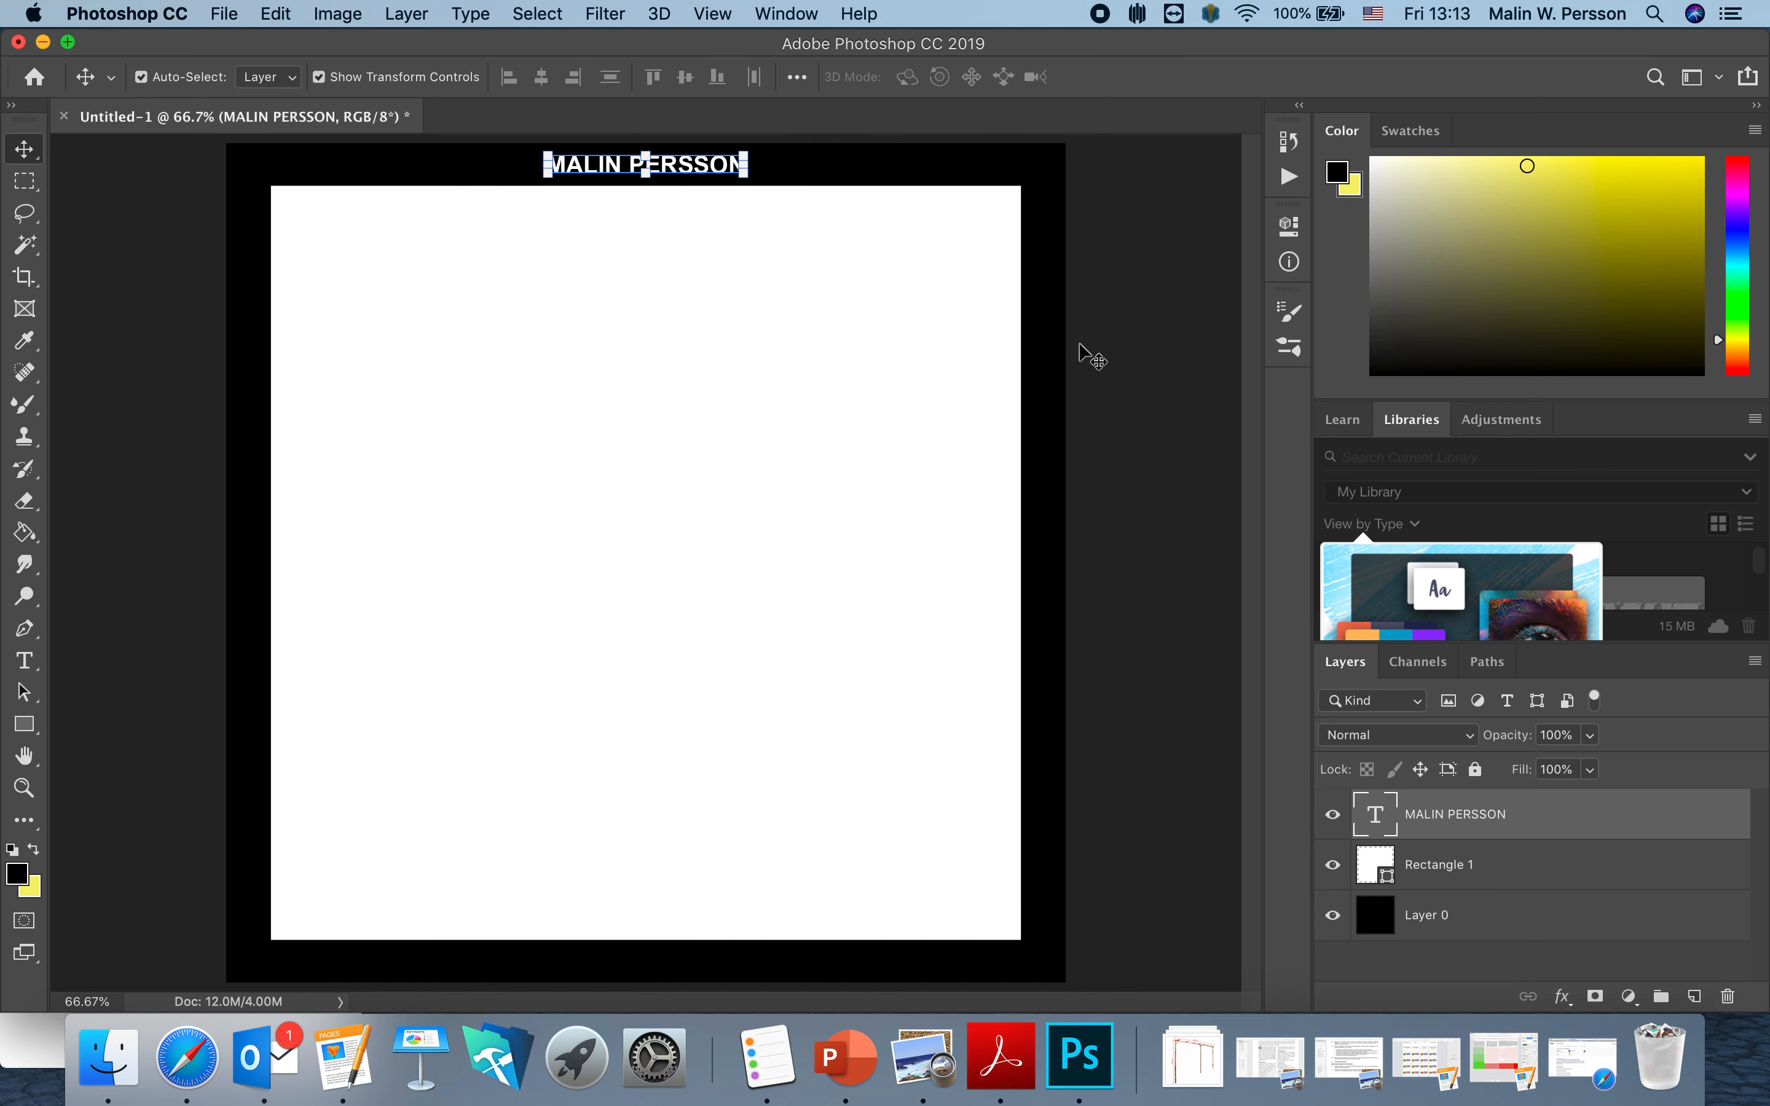
pyautogui.click(1106, 403)
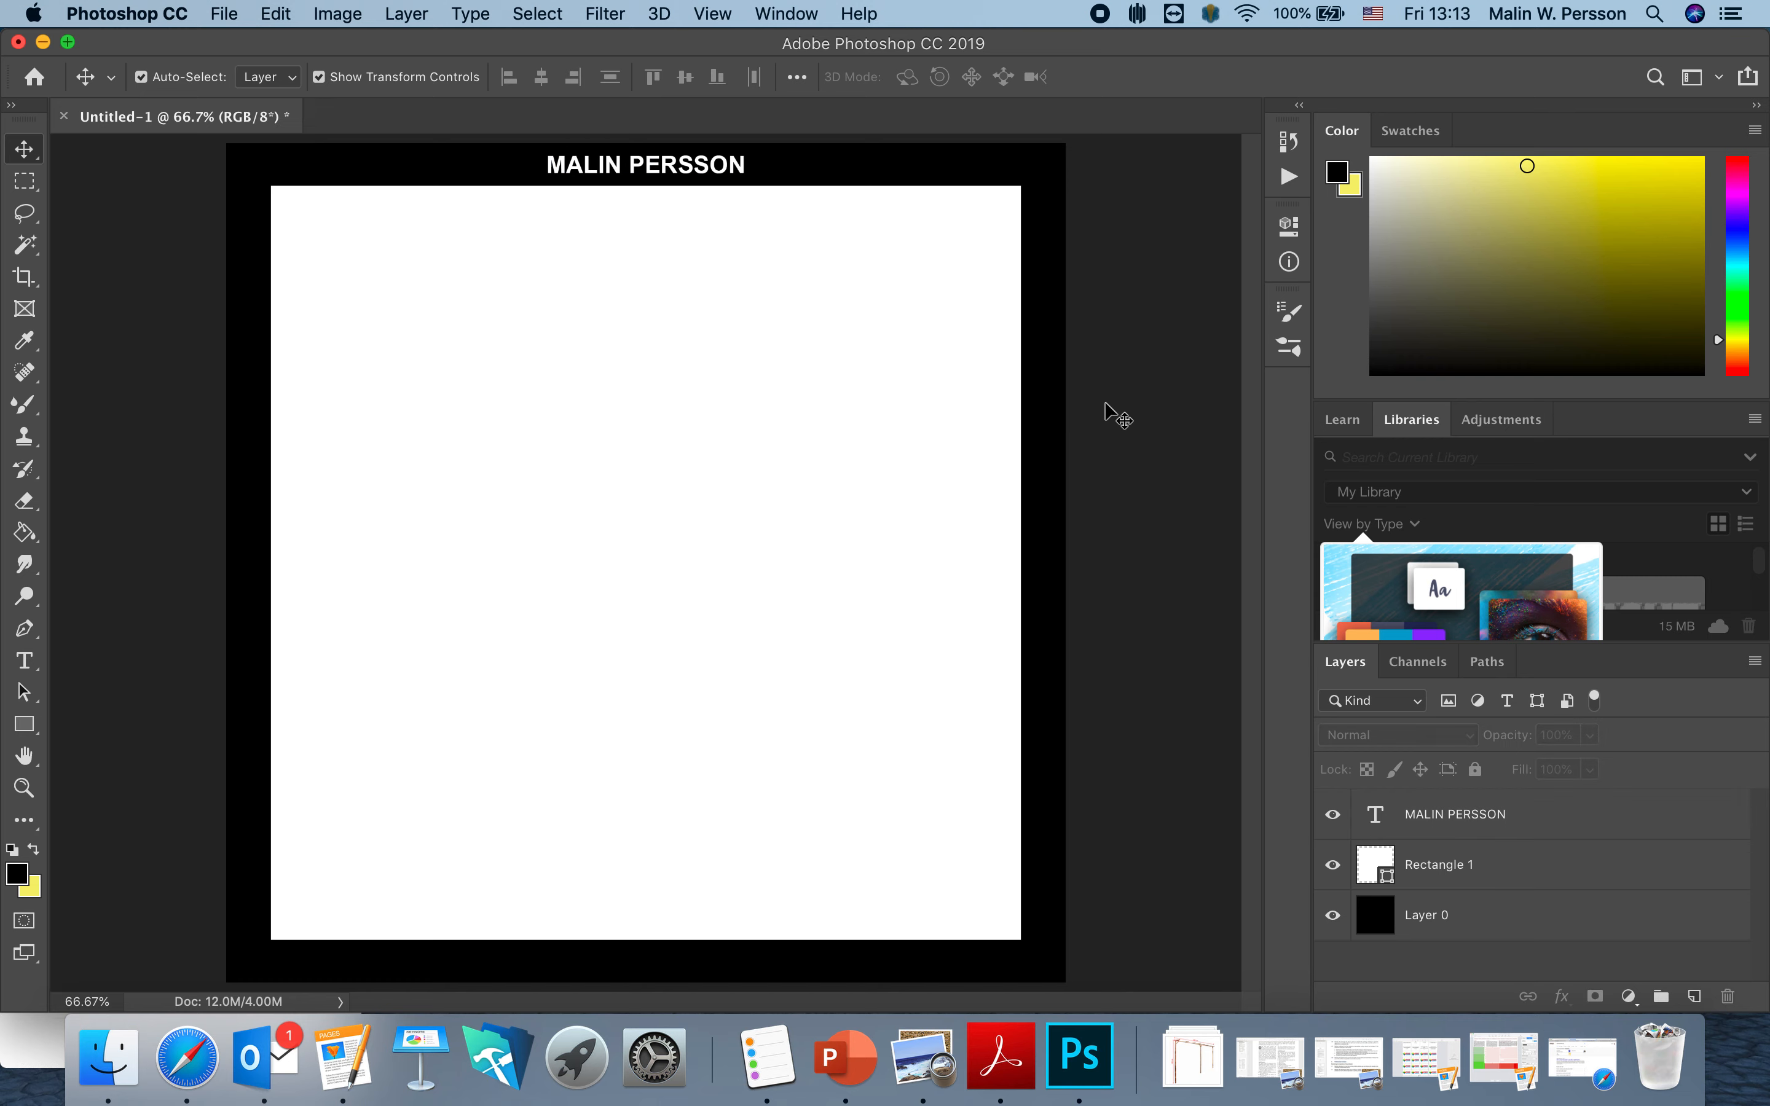
# Add the text PROJECT on the bottom black border.
pyautogui.click(26, 662)
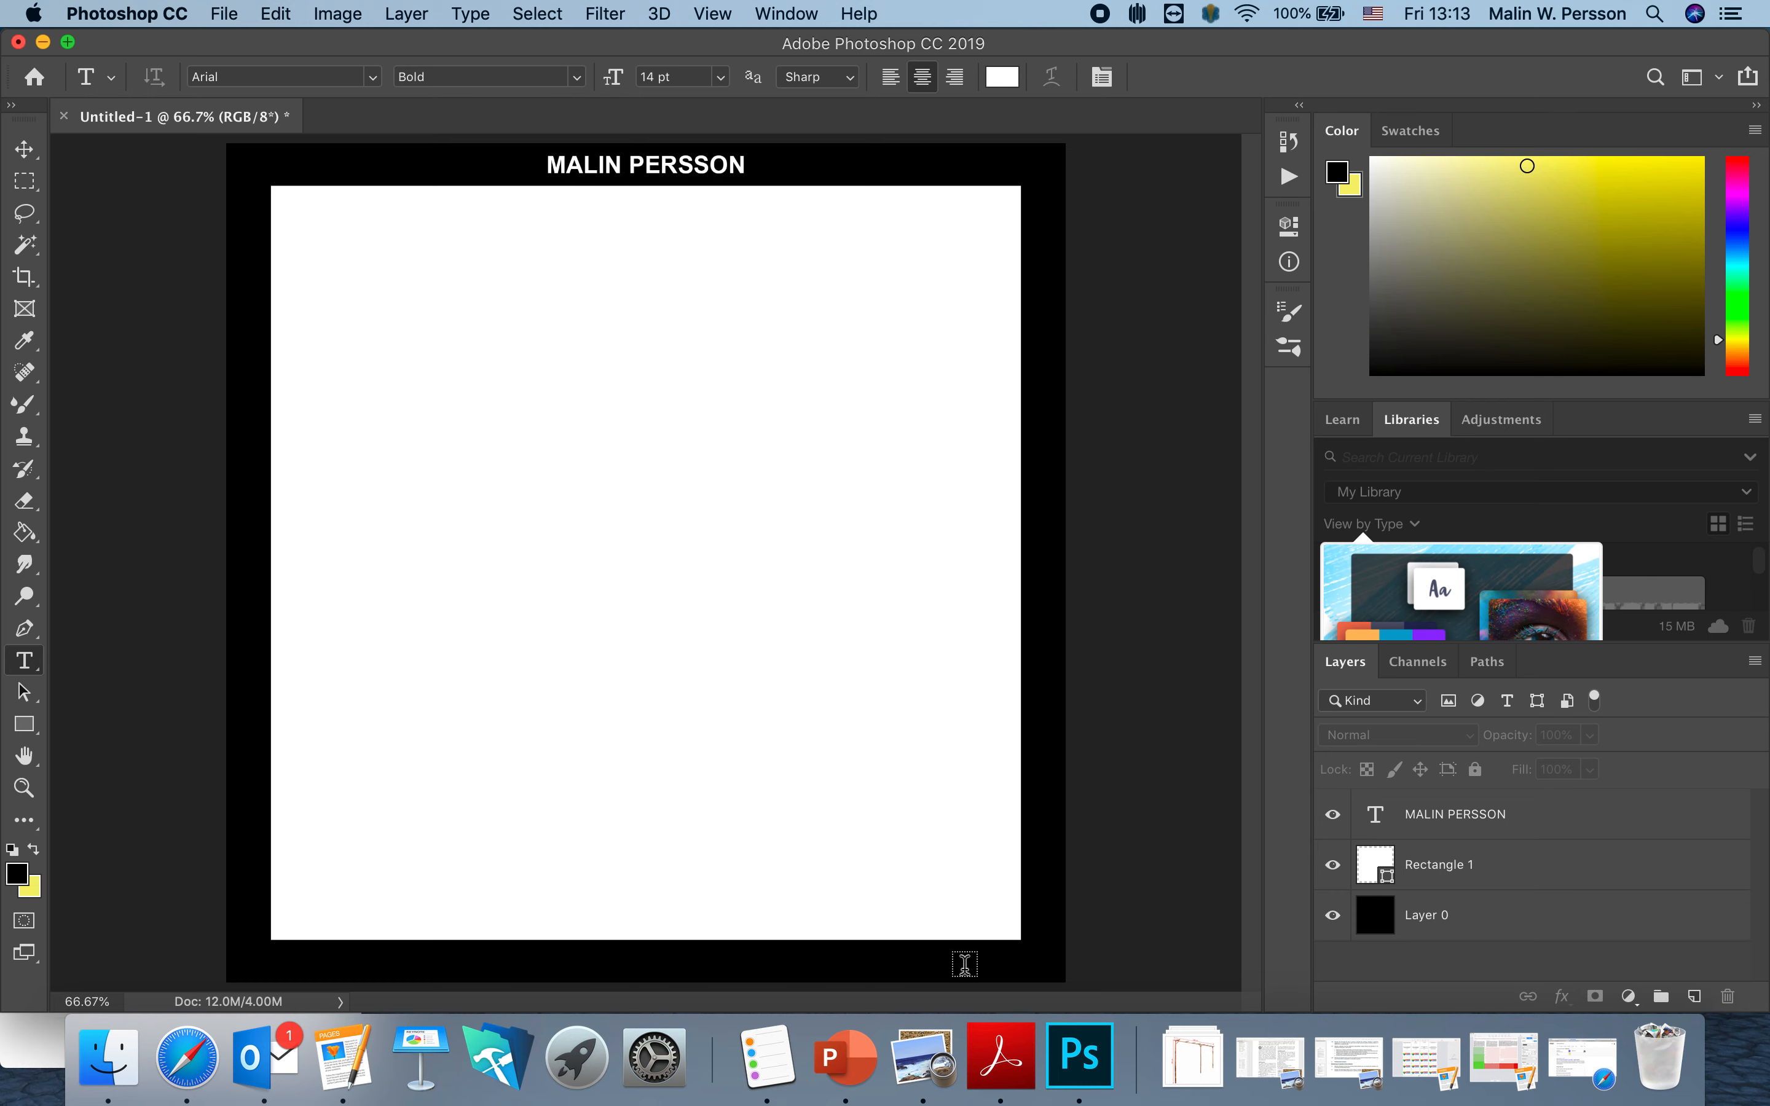
pyautogui.click(881, 961)
pyautogui.write('P')
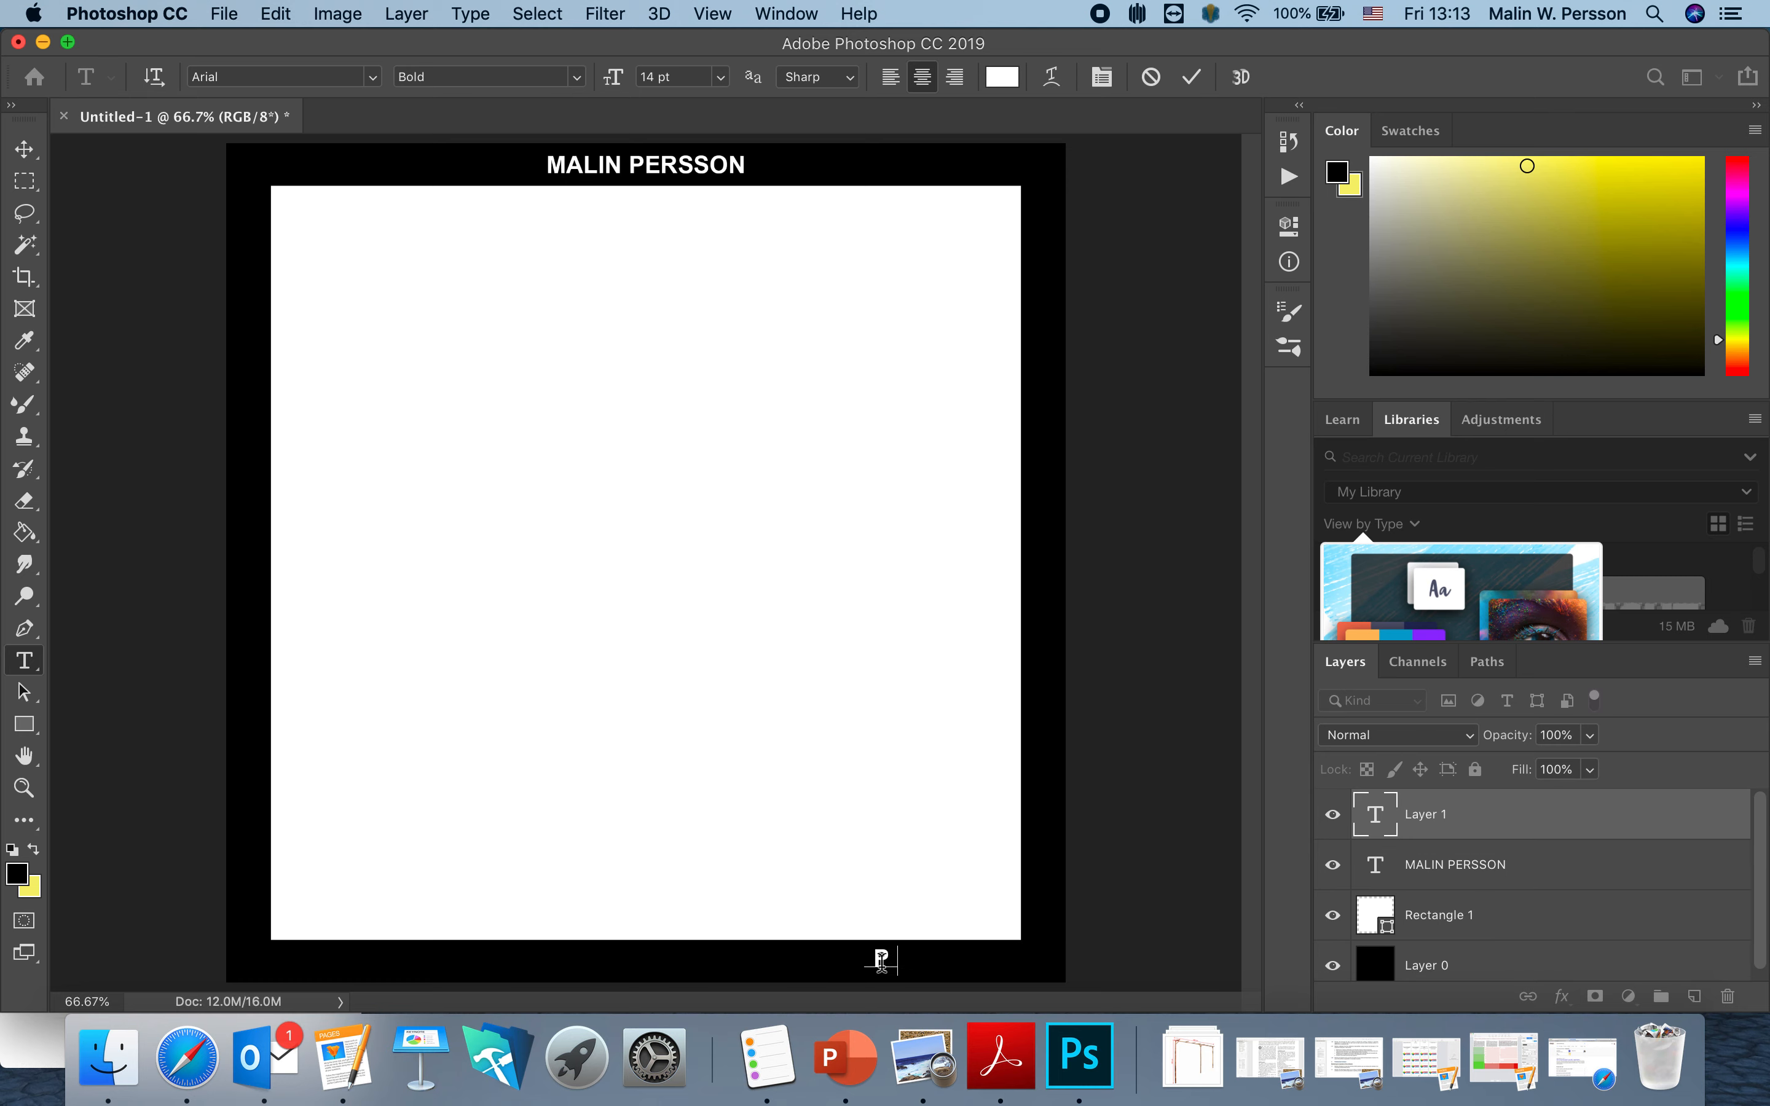
pyautogui.write('ROJECT')
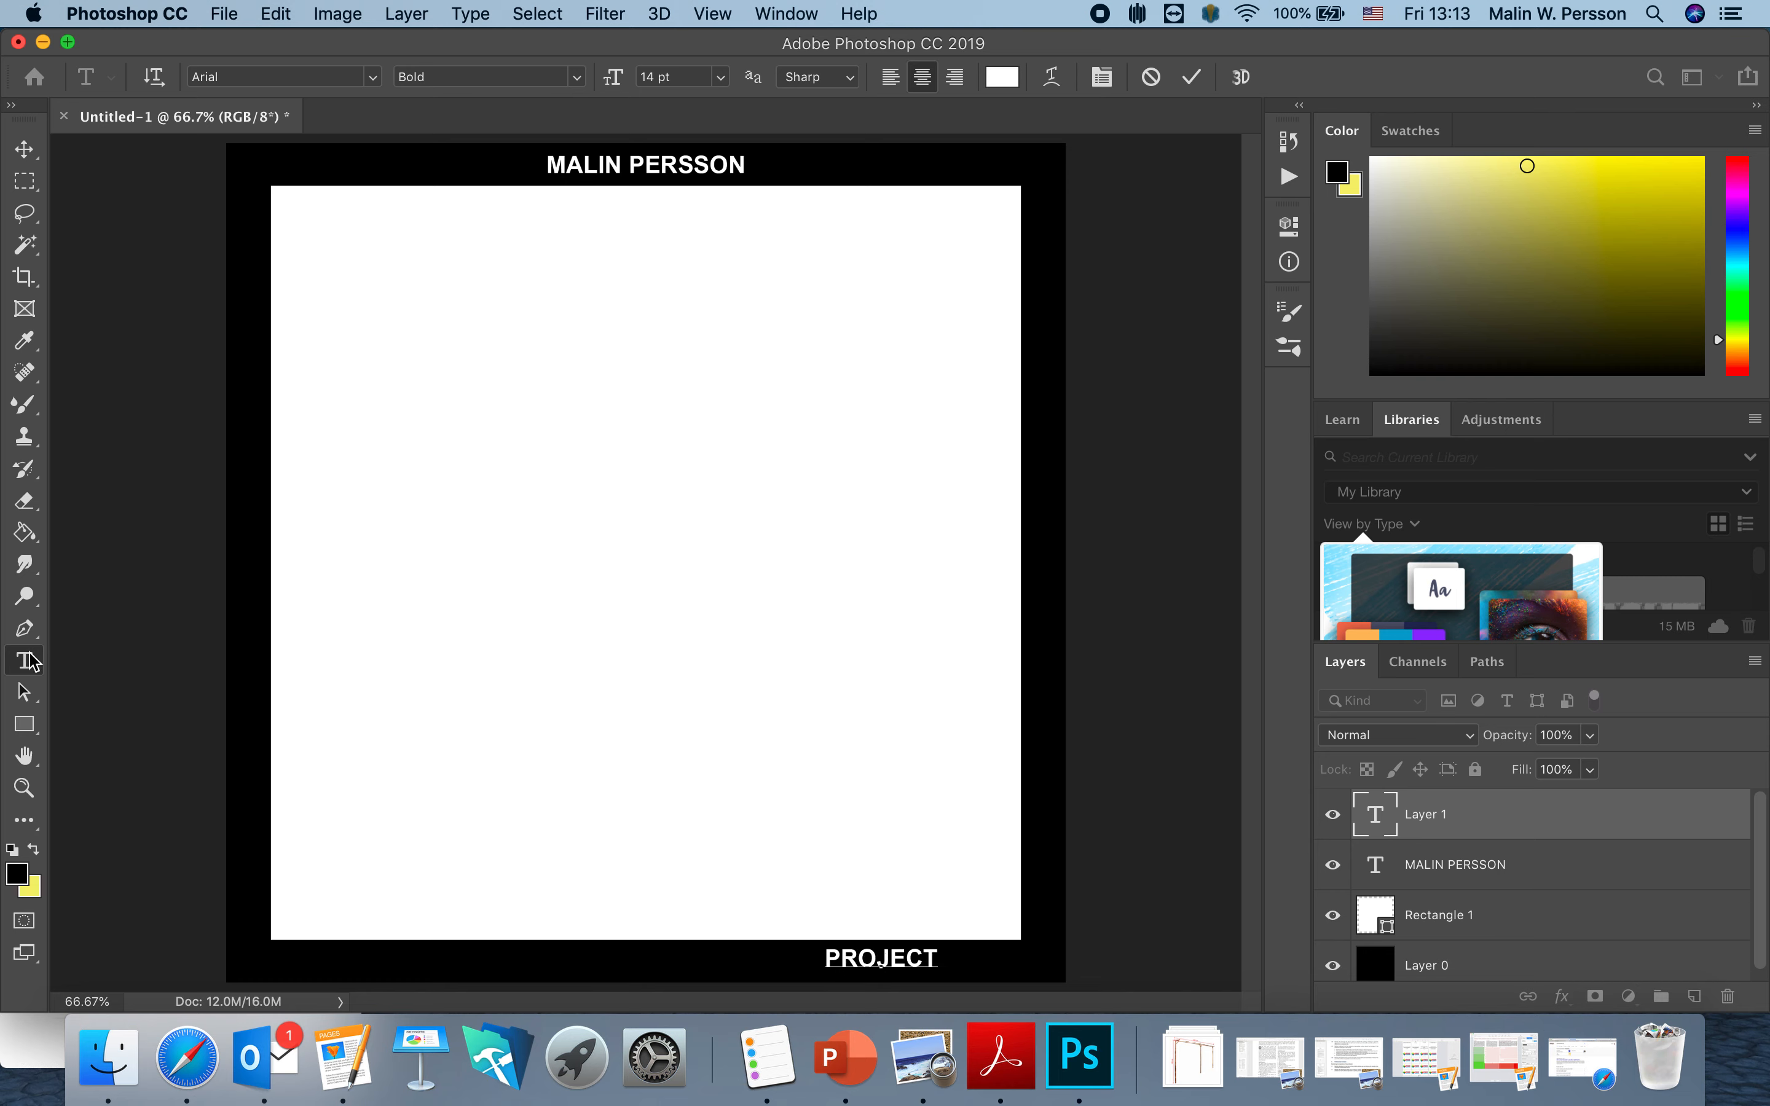
pyautogui.click(273, 958)
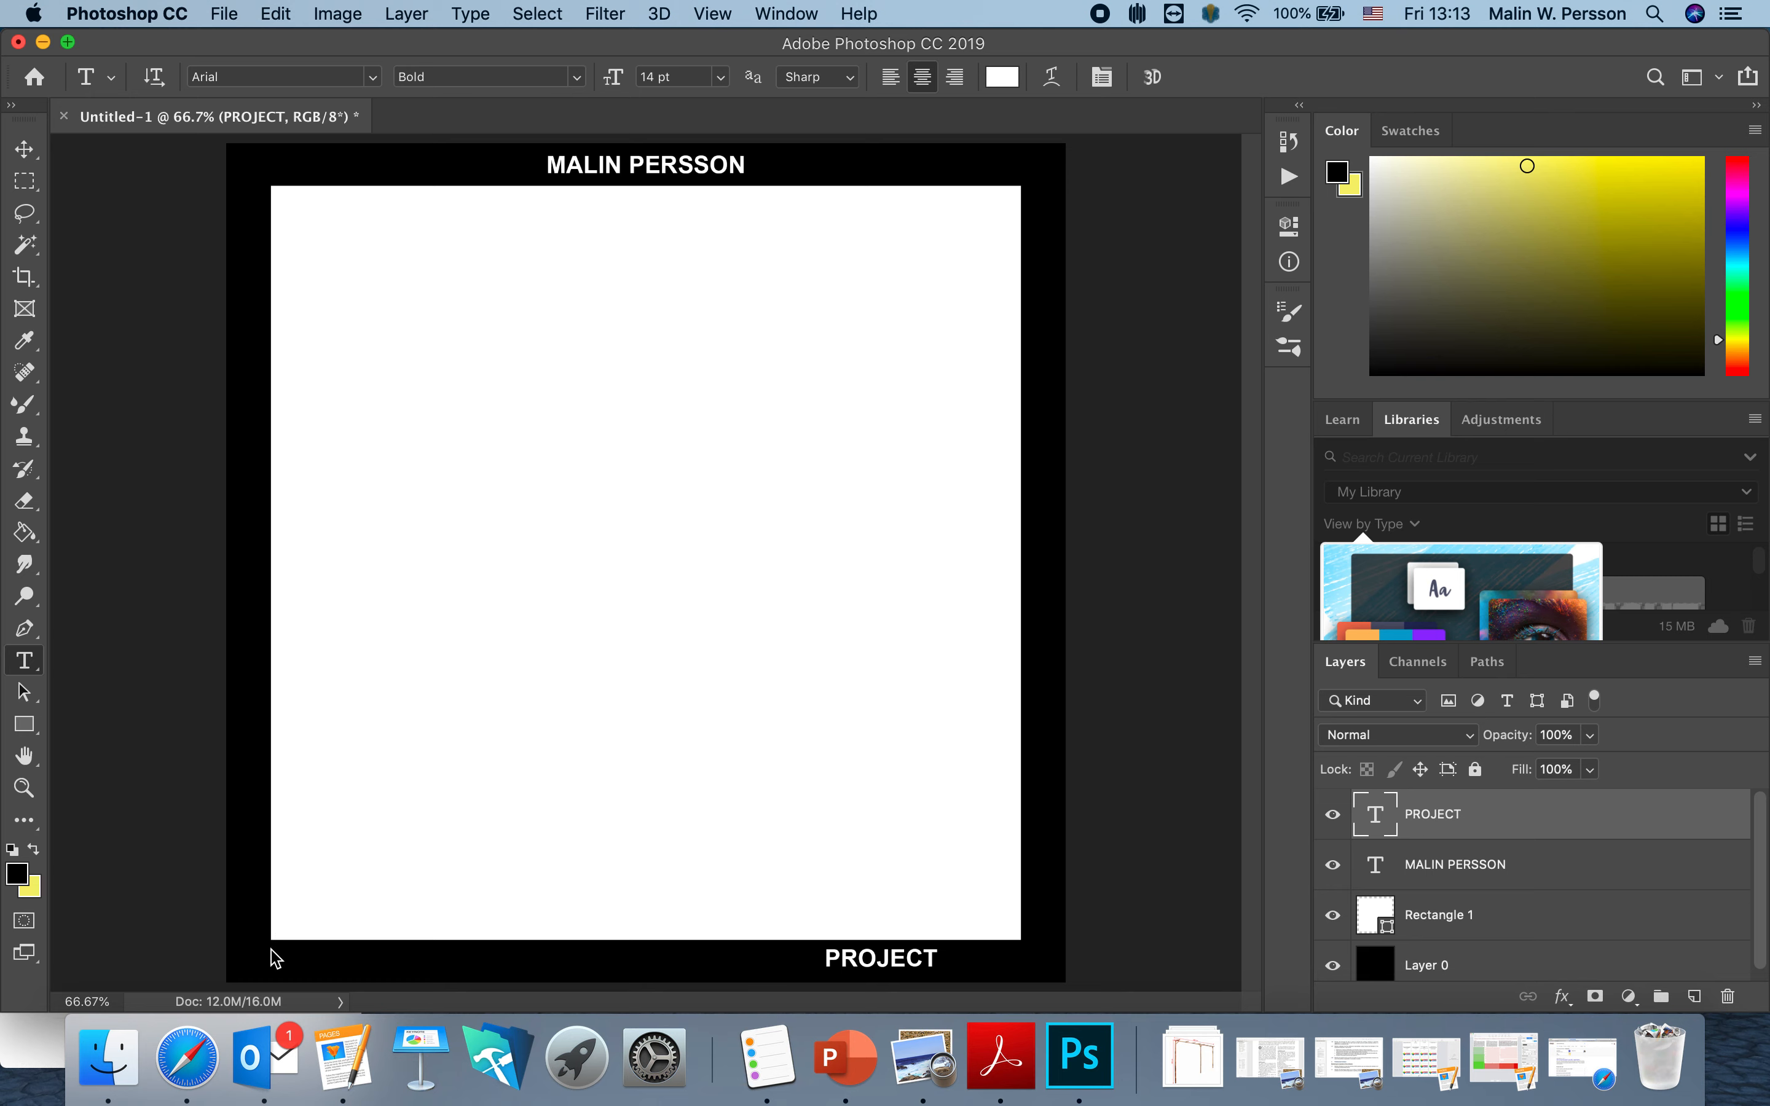
# Add IS201 text at the bottom-left and move PROJECT into the bottom-right corner.
pyautogui.click(281, 959)
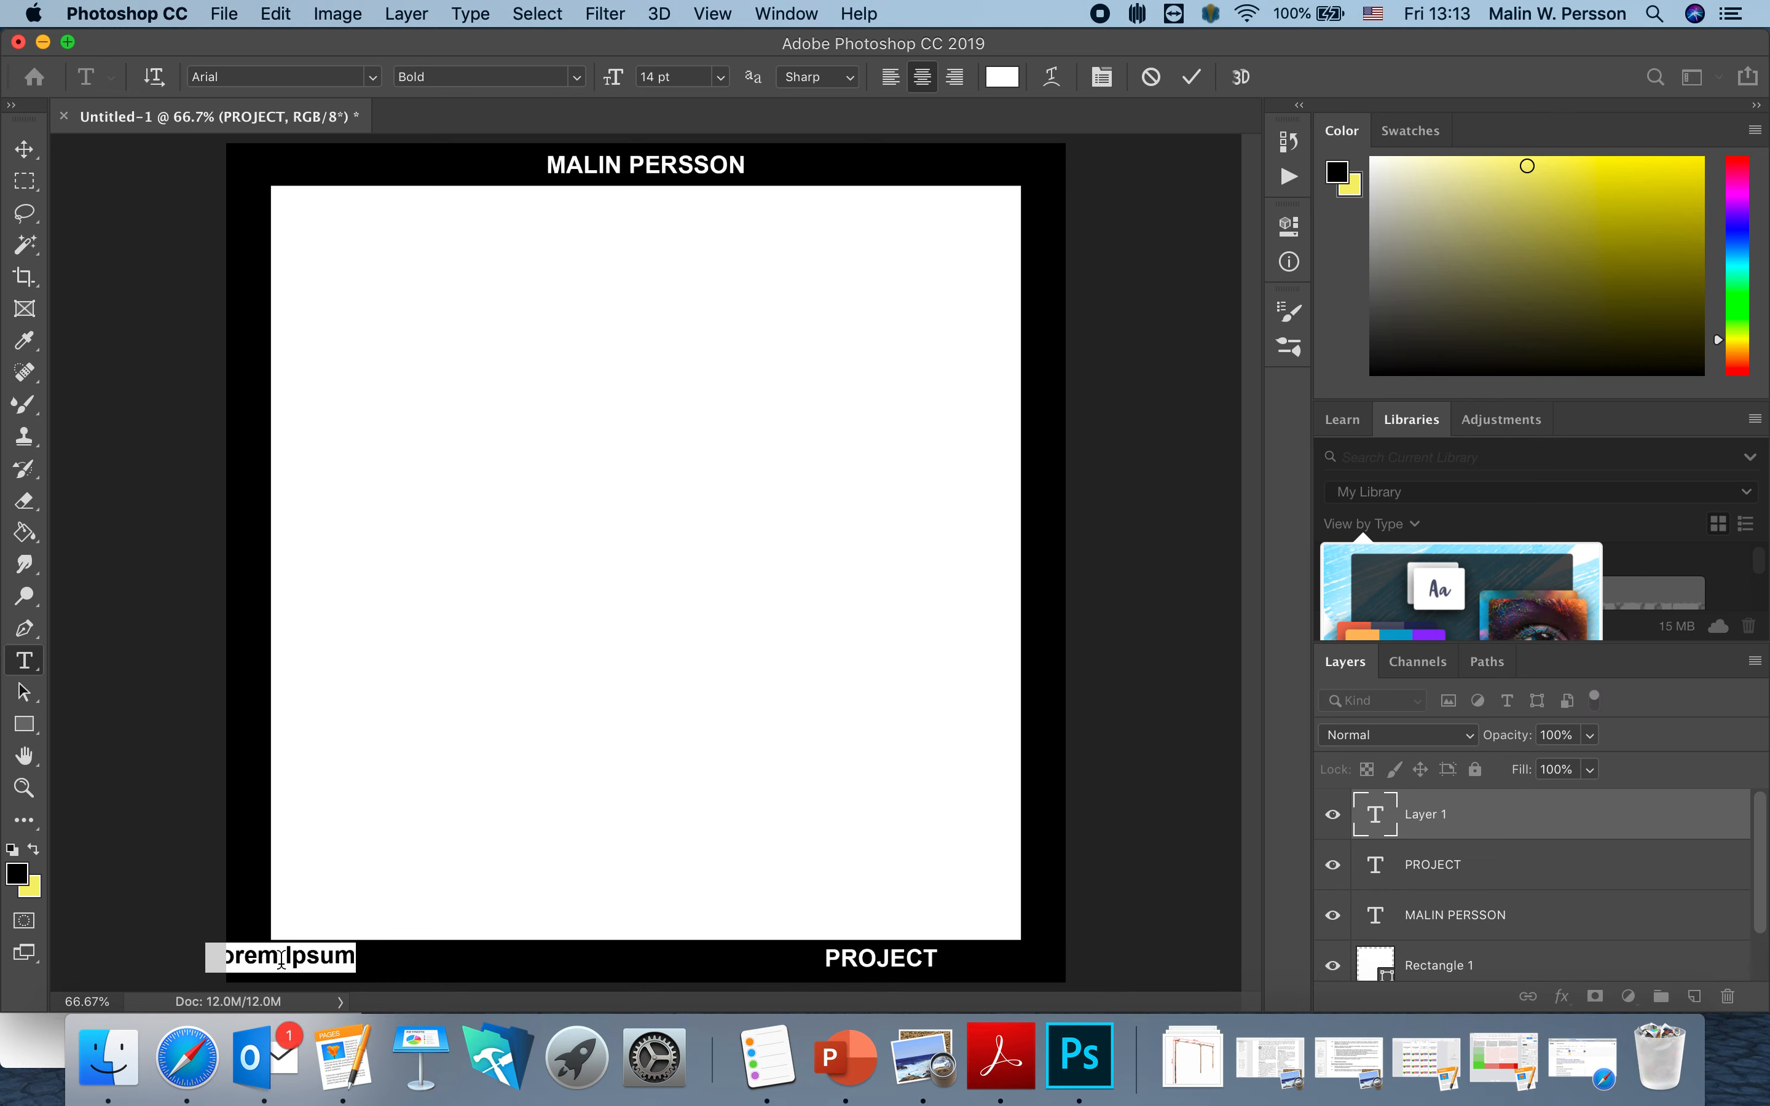
pyautogui.write('IS201')
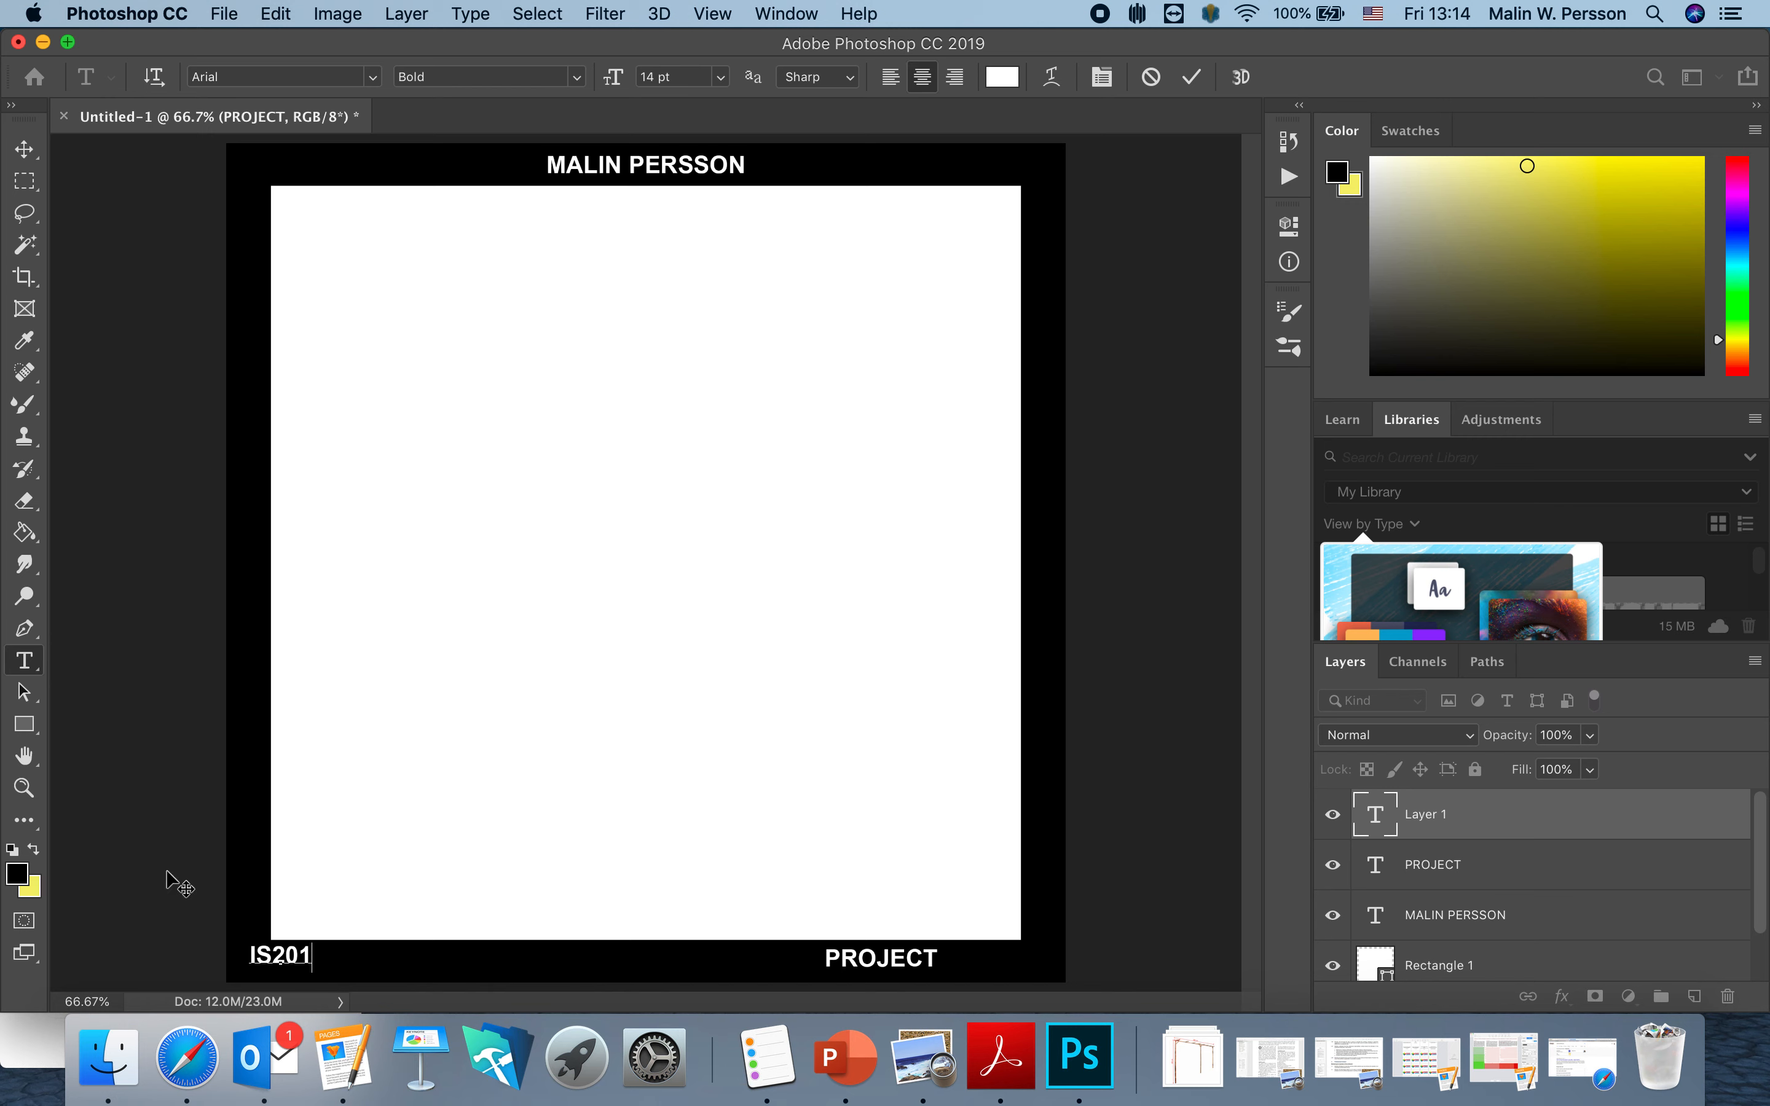
pyautogui.click(24, 149)
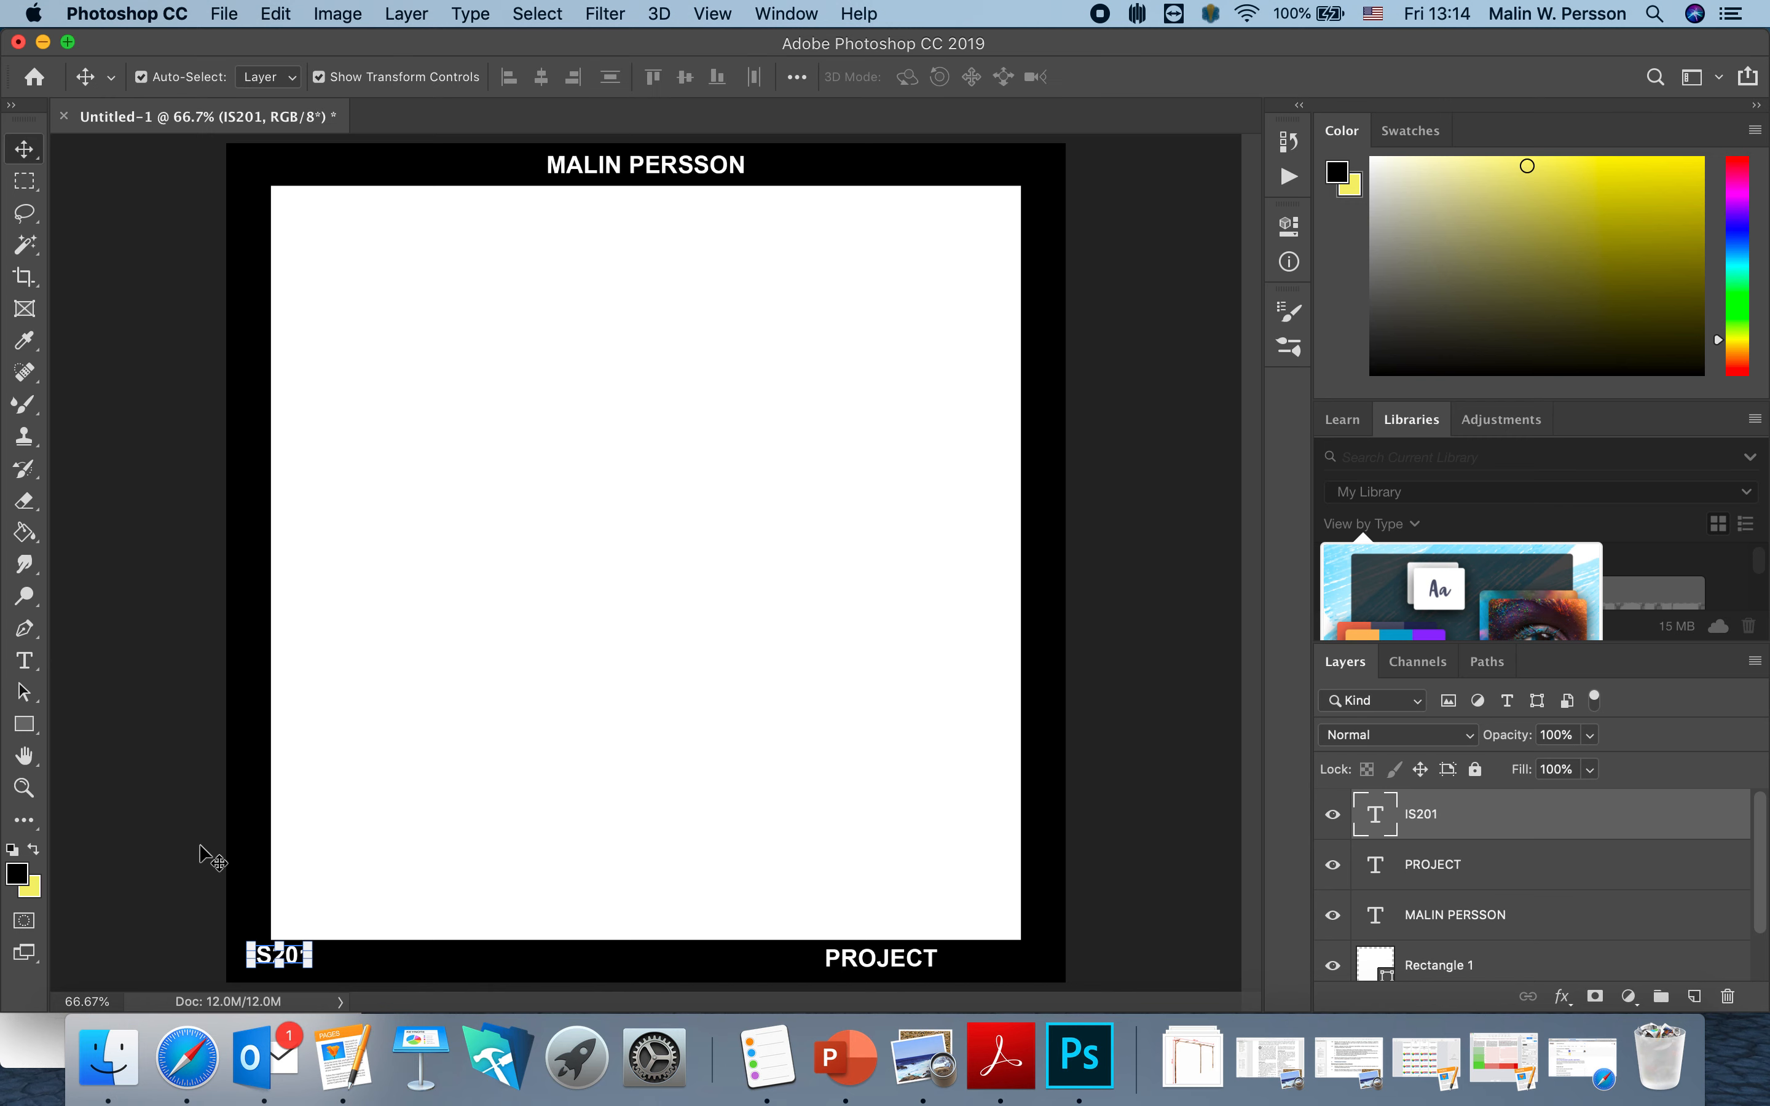
pyautogui.moveTo(294, 959); pyautogui.dragTo(319, 970)
pyautogui.moveTo(901, 960); pyautogui.dragTo(982, 964)
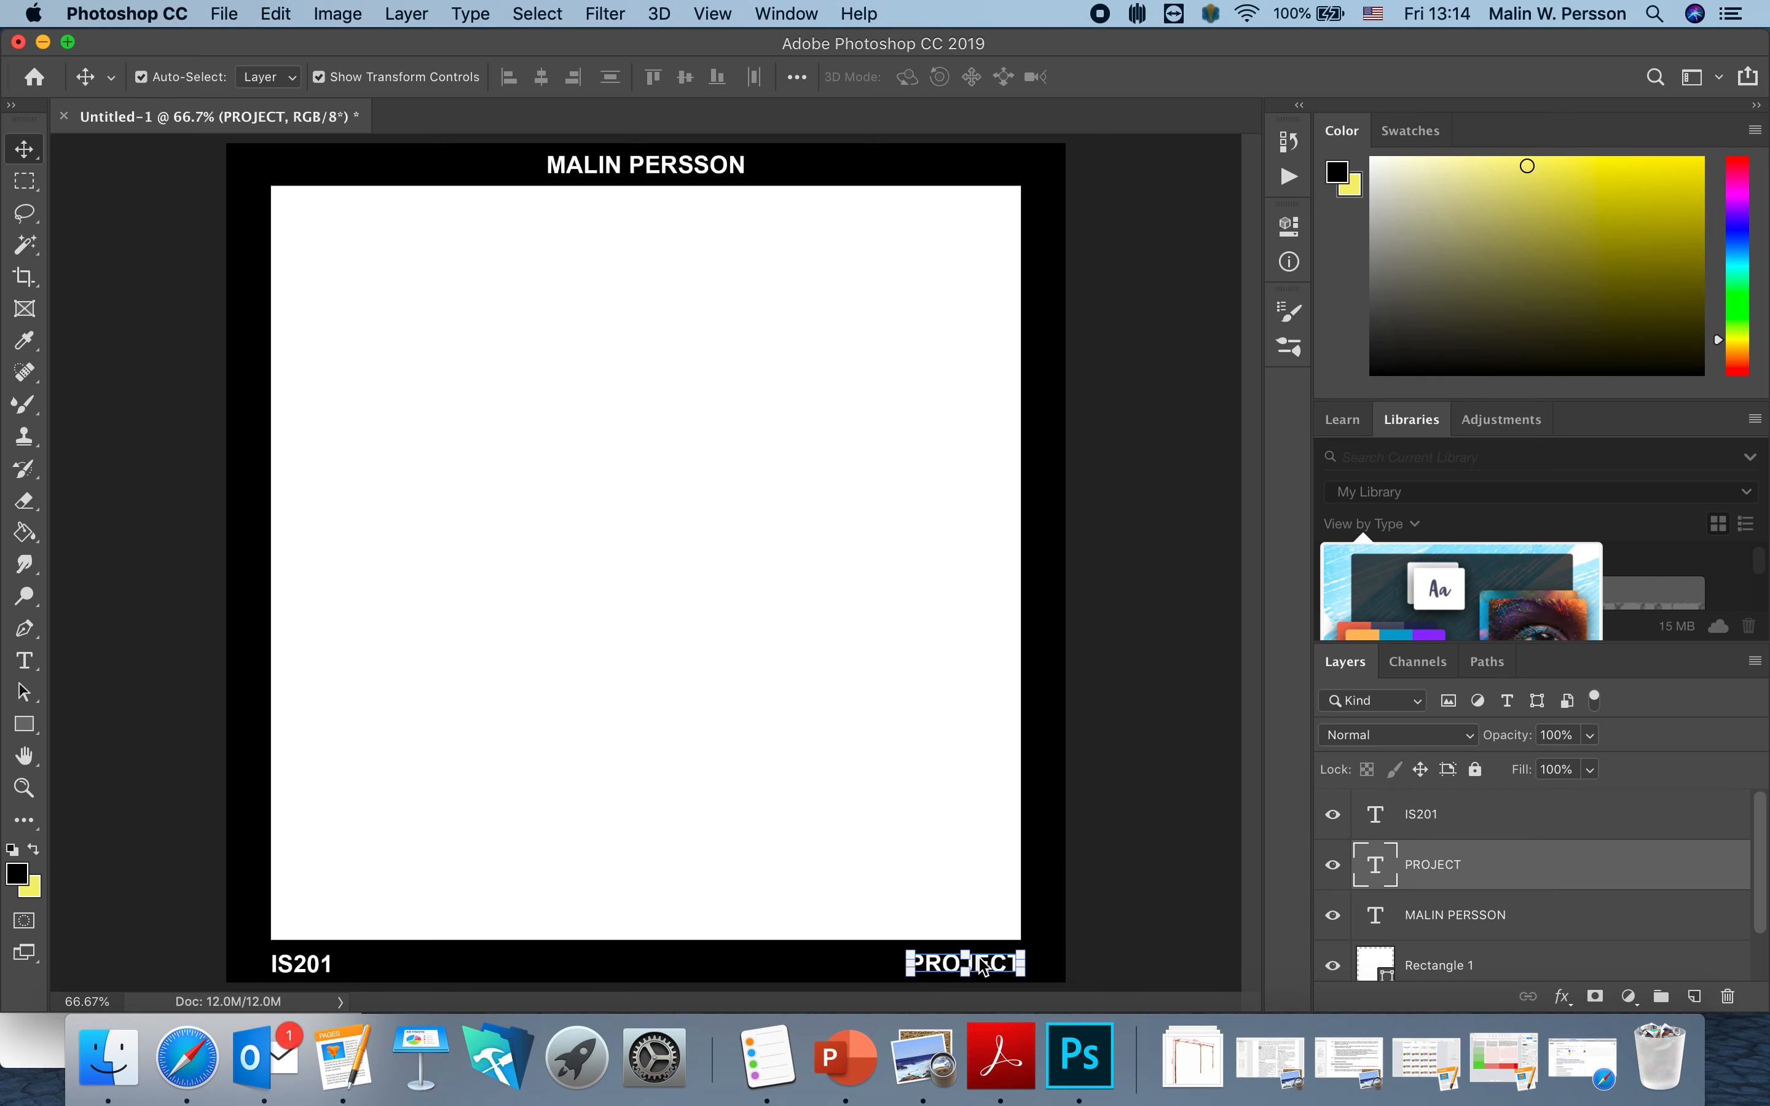
# Raise IS201 slightly so it sits level with PROJECT, then deselect.
pyautogui.click(1096, 930)
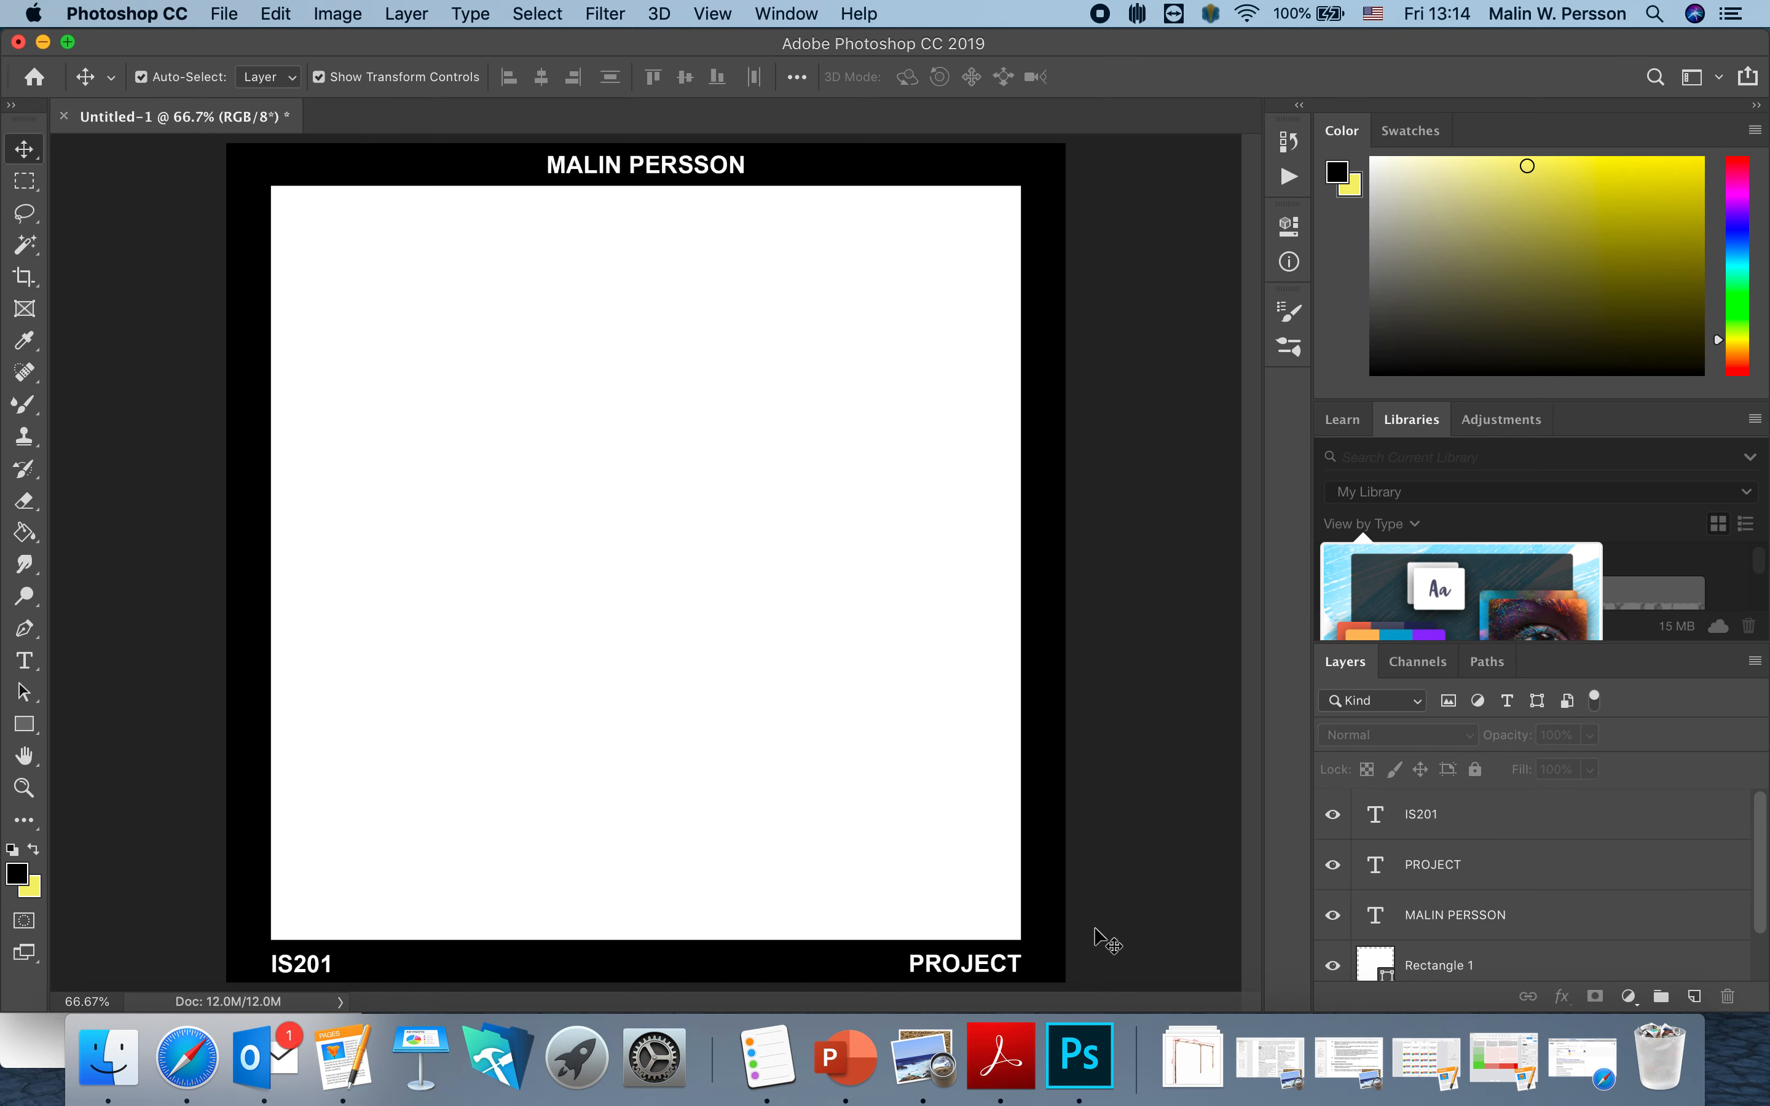
pyautogui.click(980, 967)
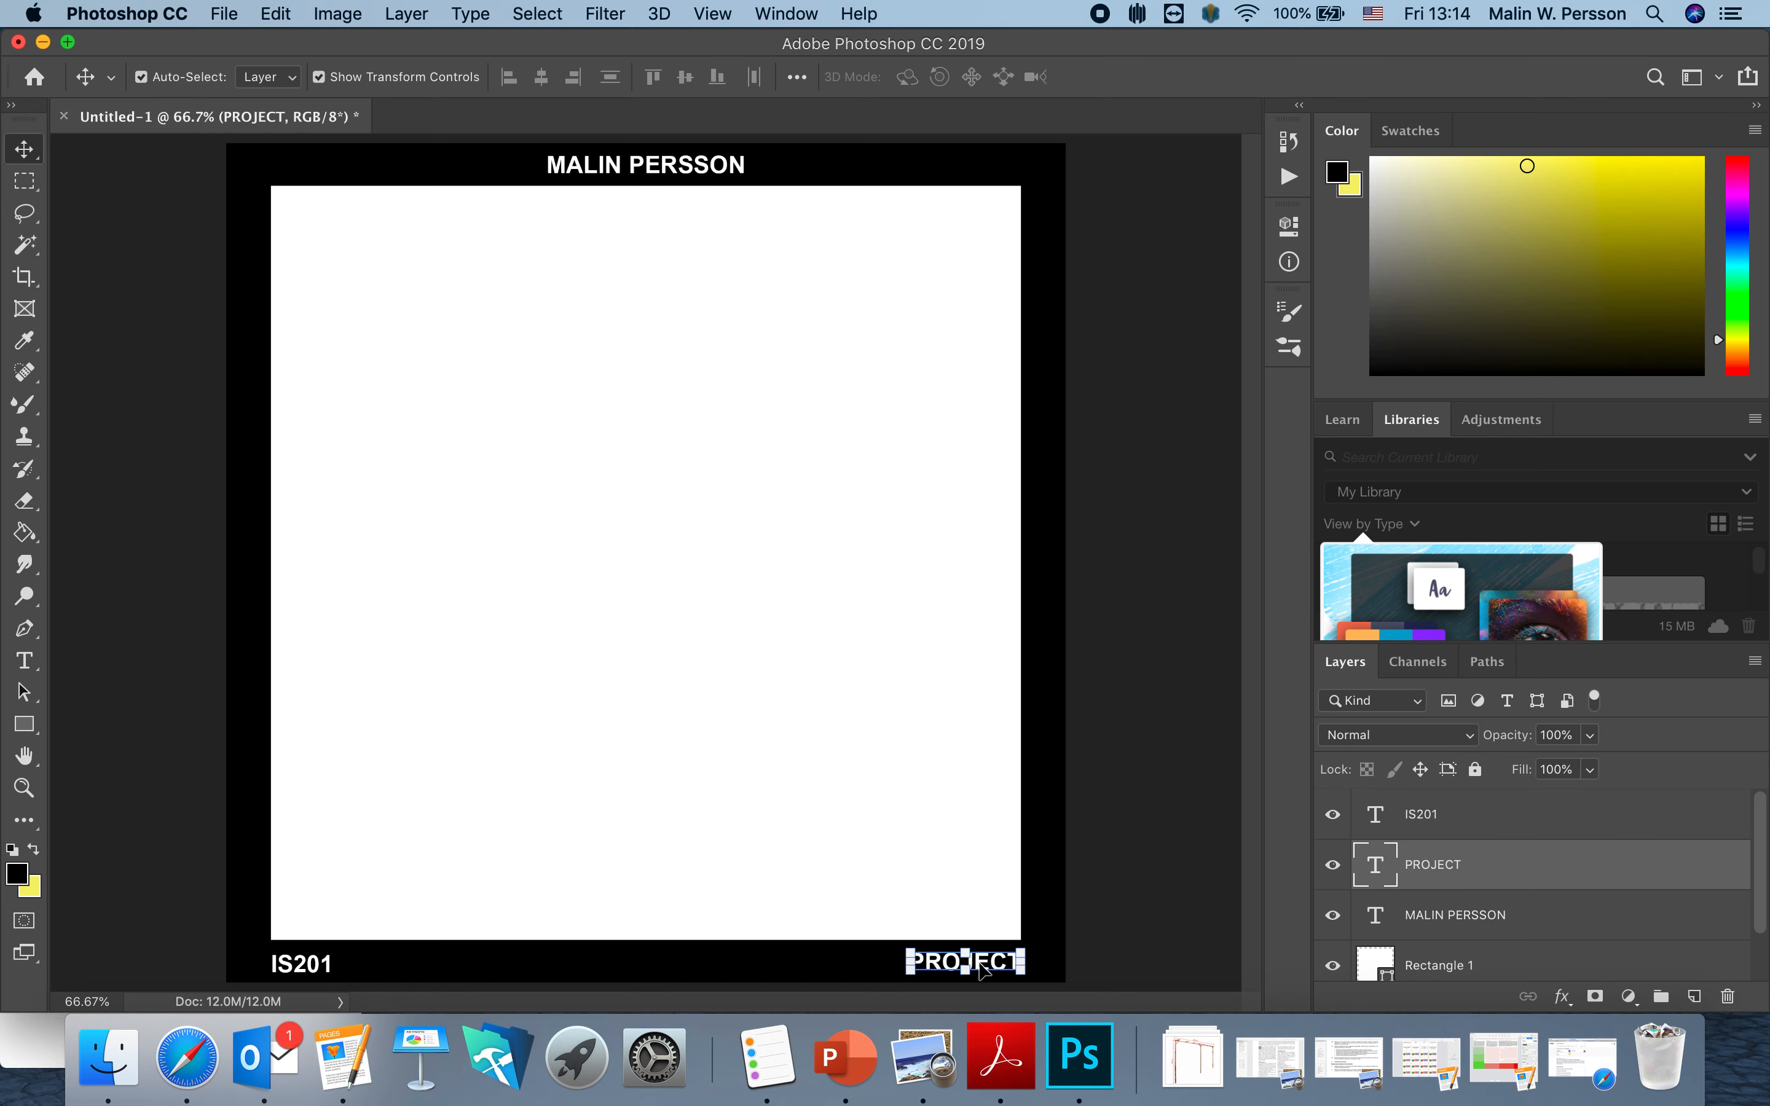
pyautogui.click(302, 967)
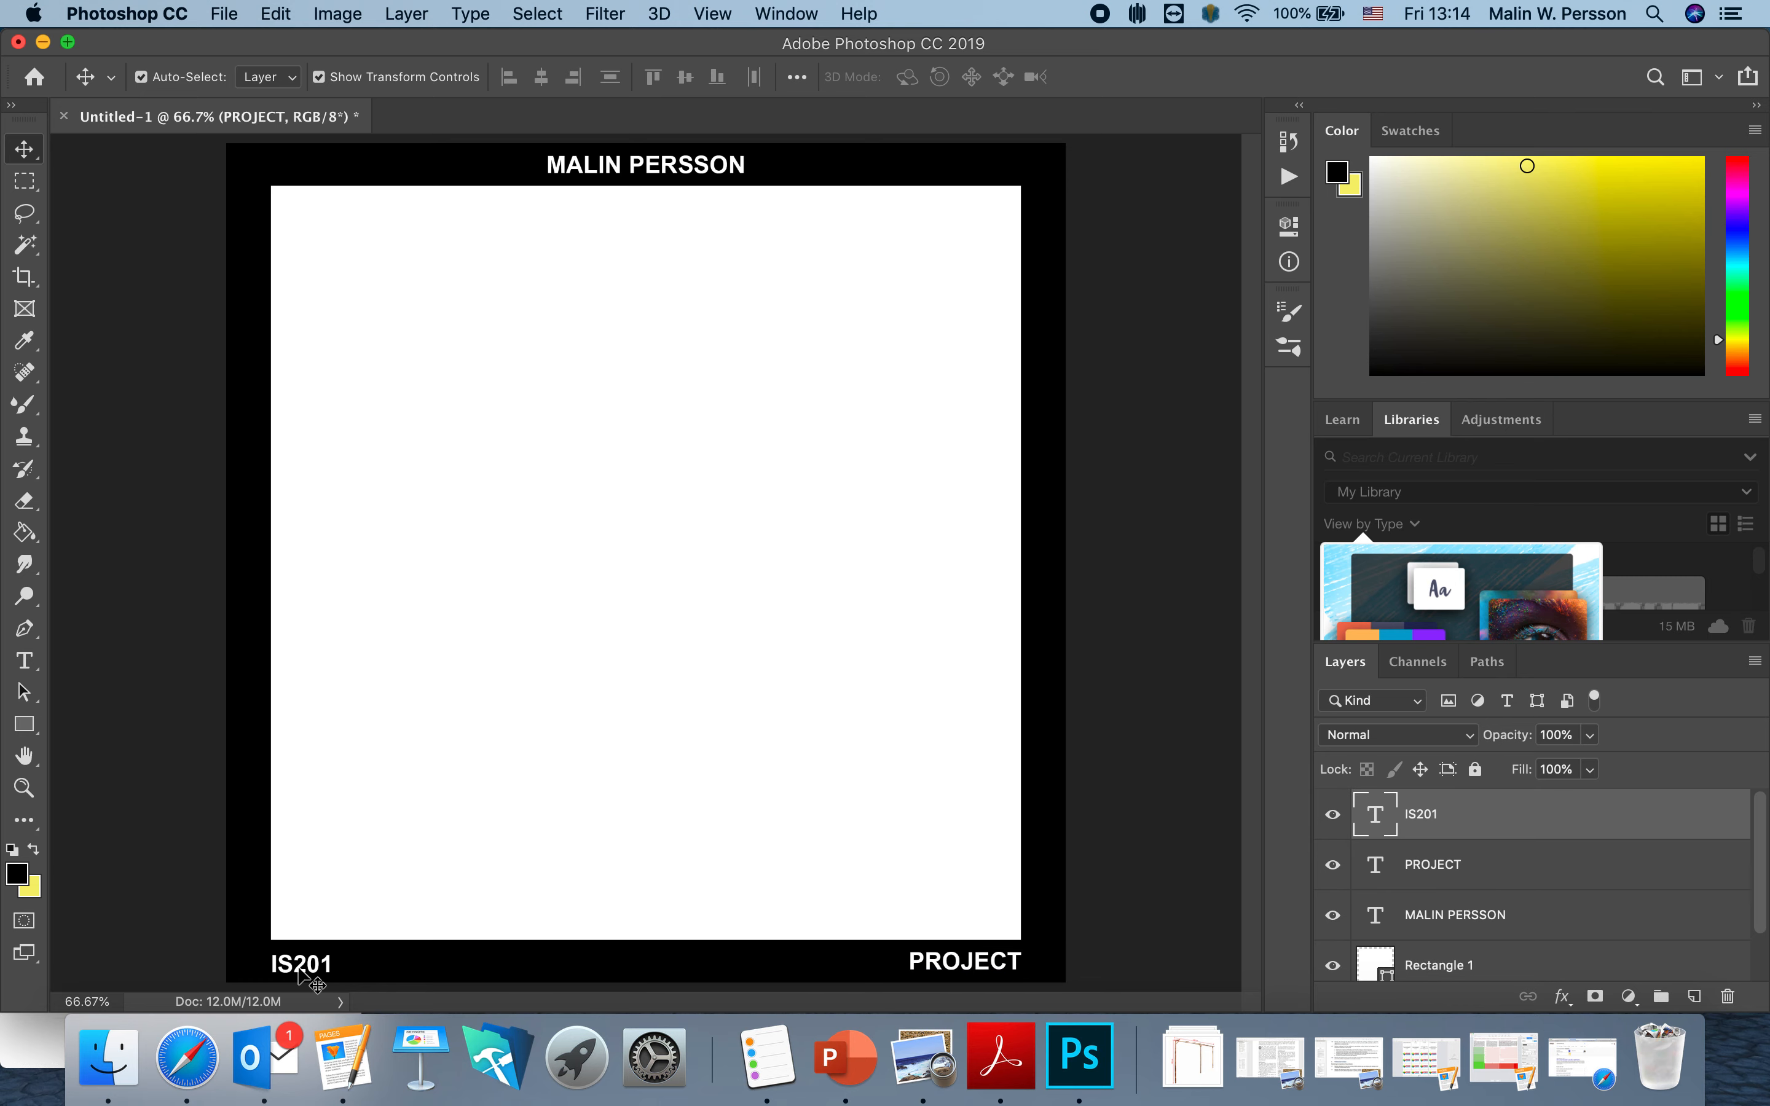
pyautogui.moveTo(299, 965); pyautogui.dragTo(297, 962)
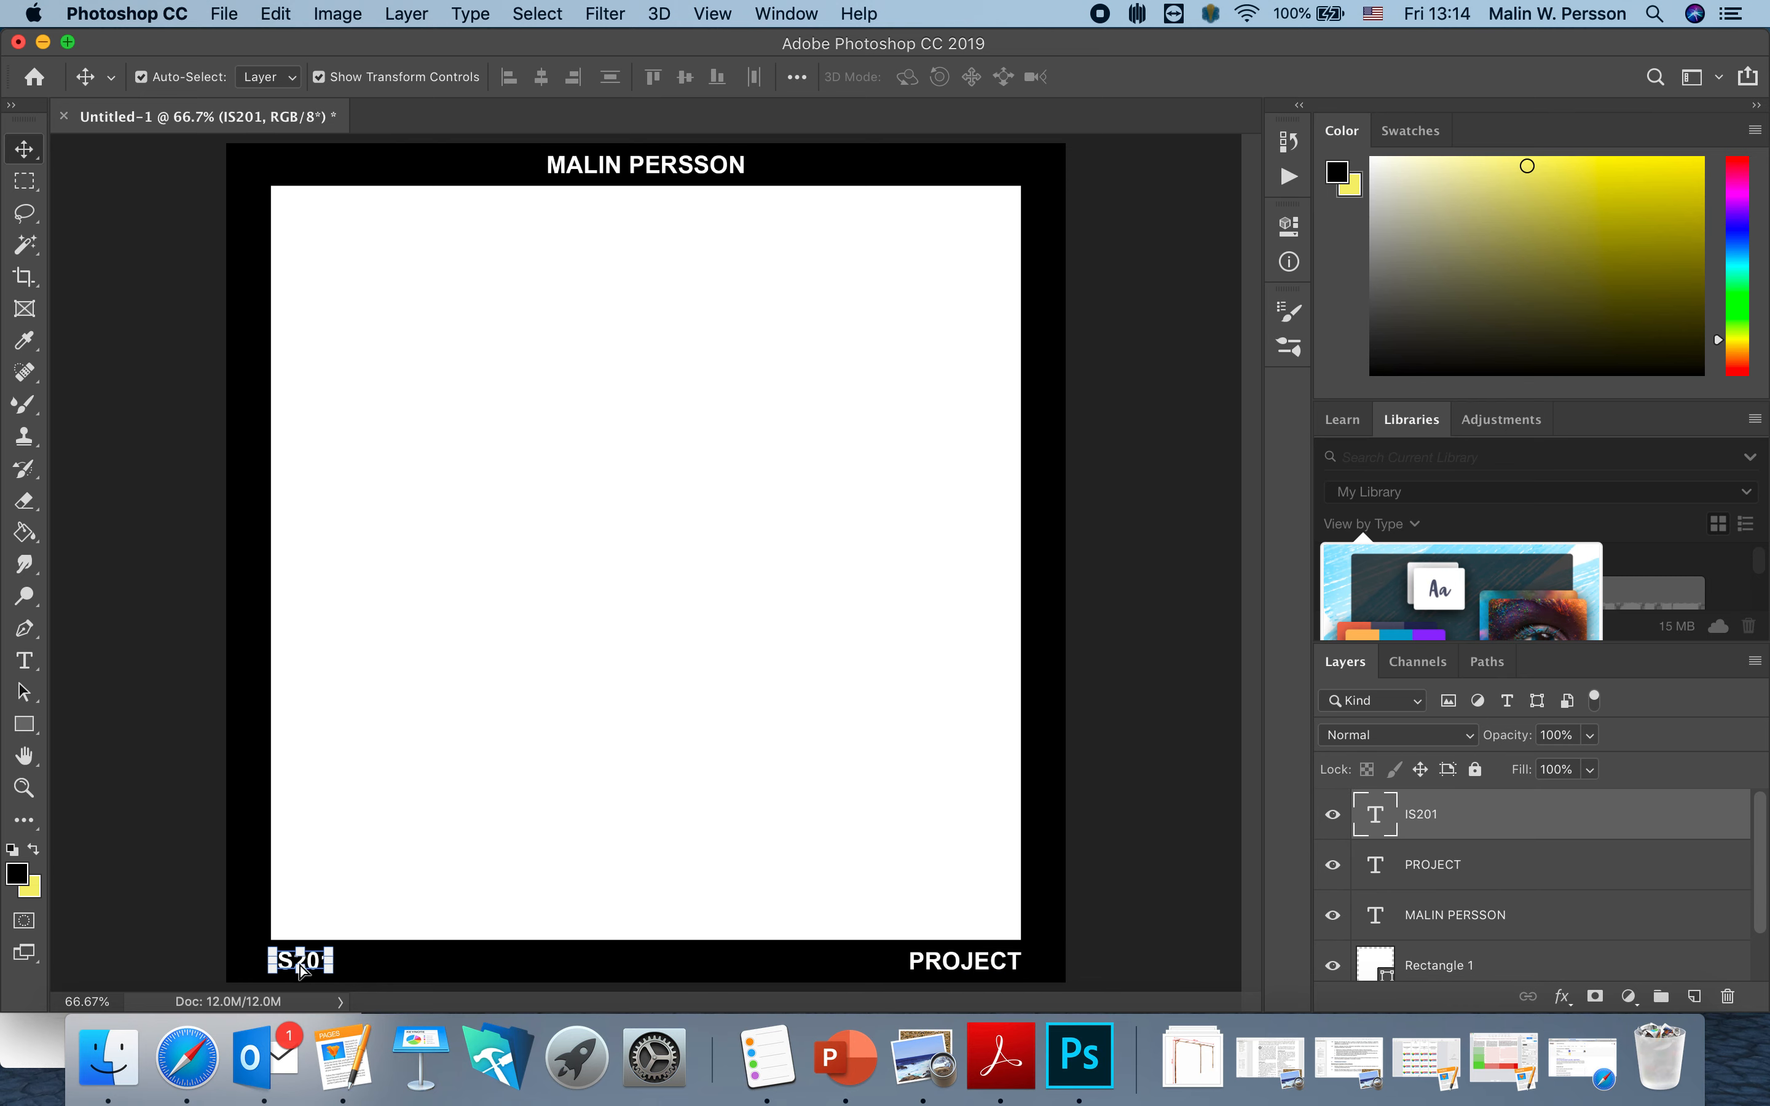
pyautogui.click(1119, 913)
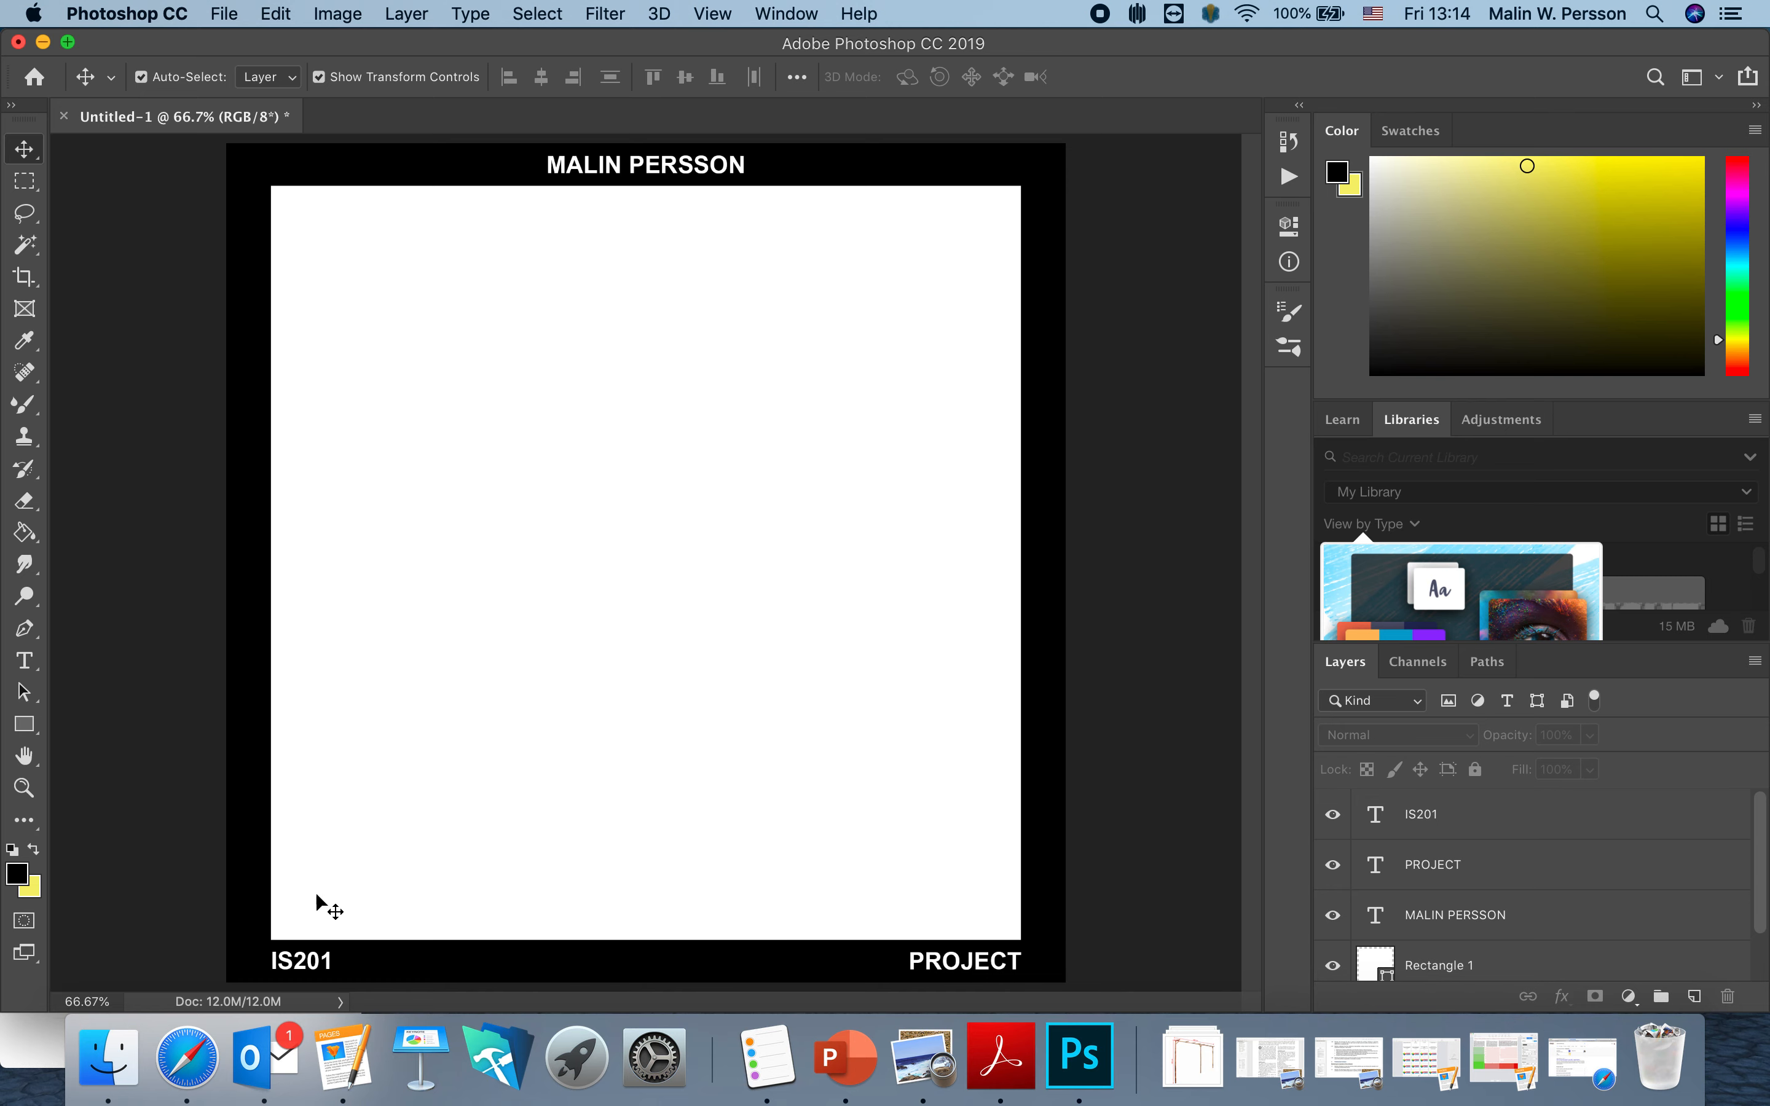
# Select every layer from IS201 down to Layer 0 and convert them into one smart object.
pyautogui.click(1517, 939)
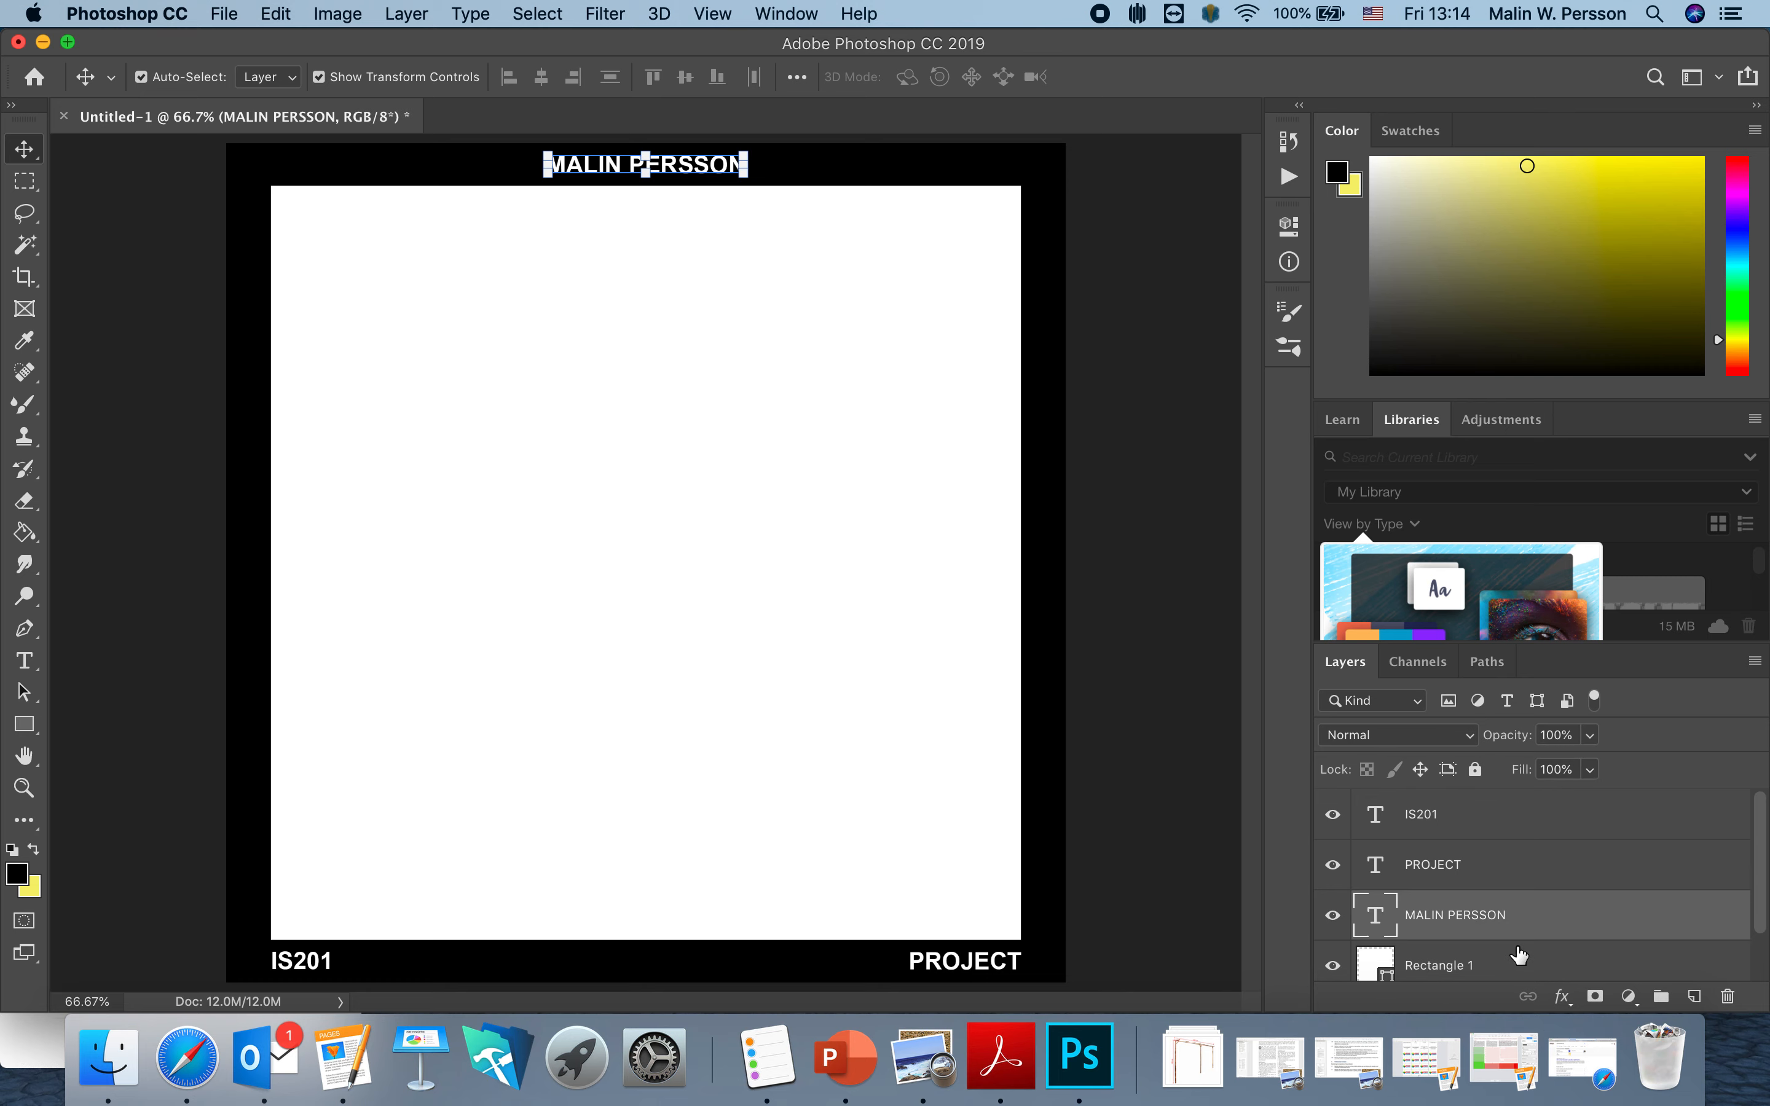
pyautogui.scroll(-1, 1517, 888)
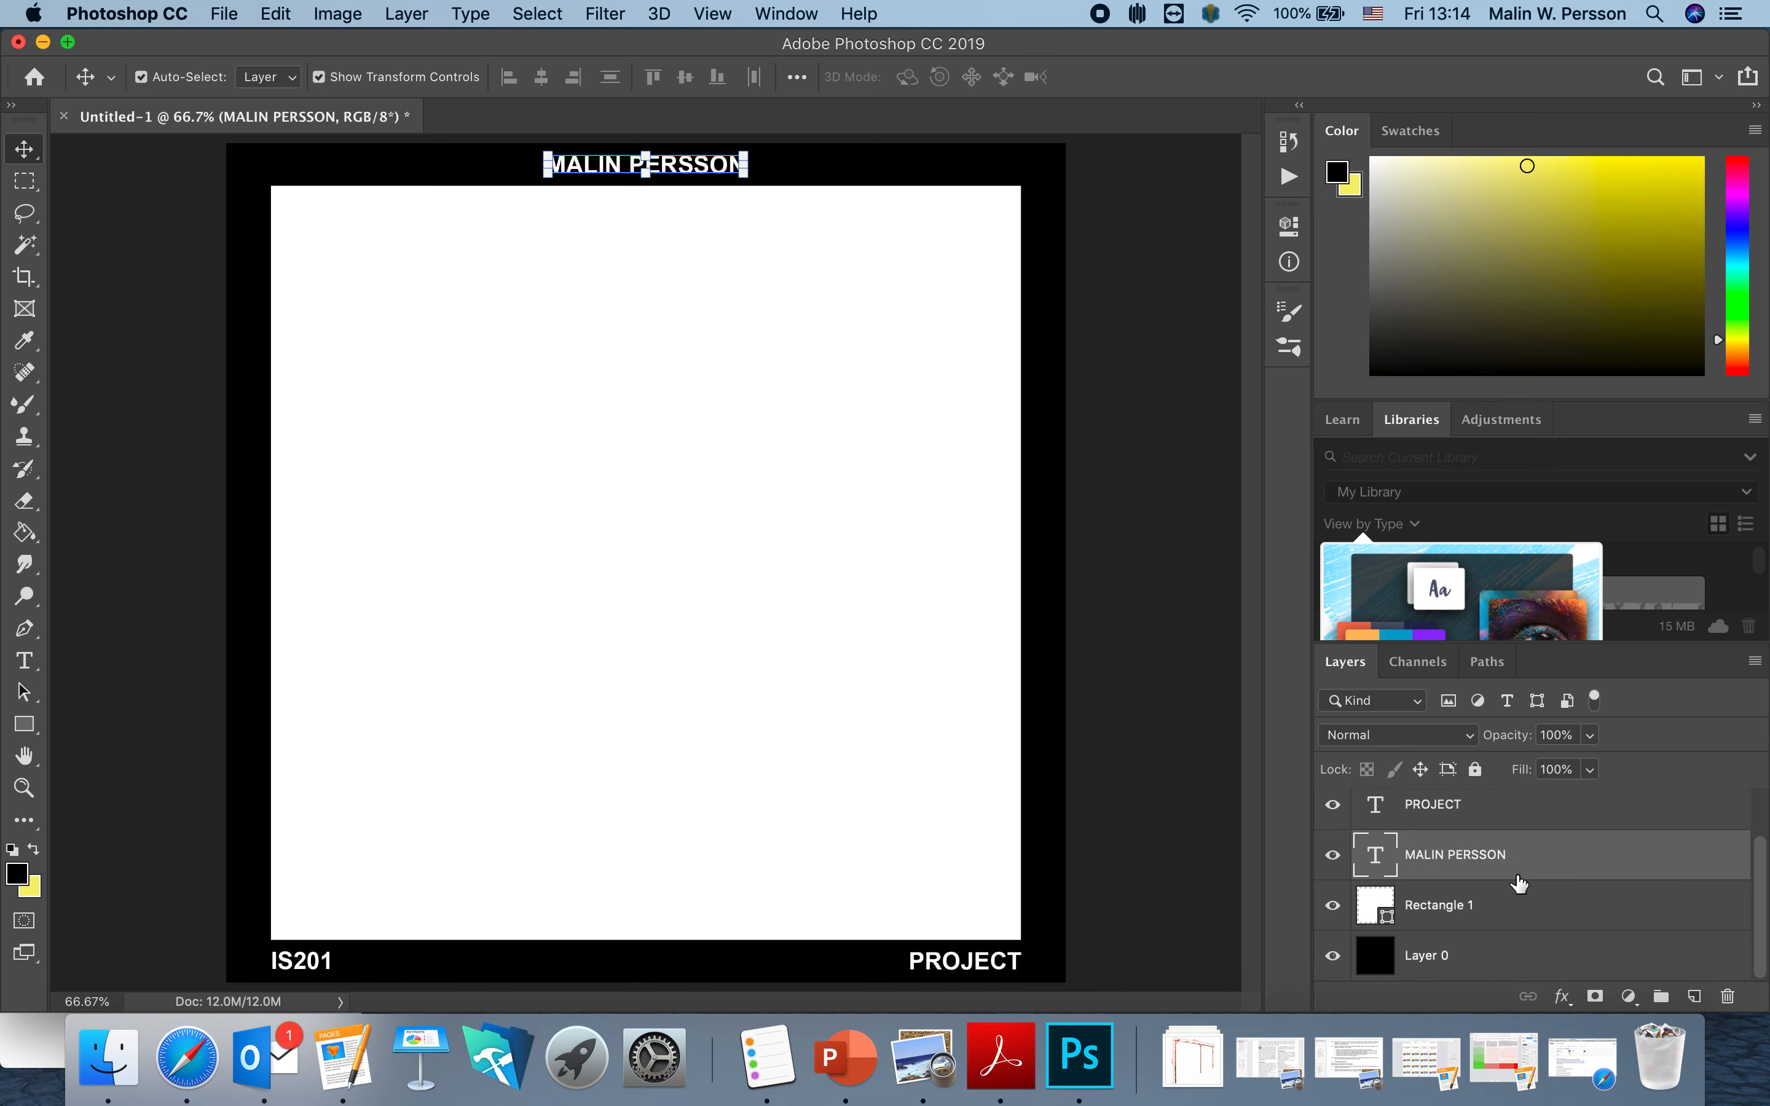
pyautogui.click(1508, 963)
pyautogui.scroll(1, 1508, 966)
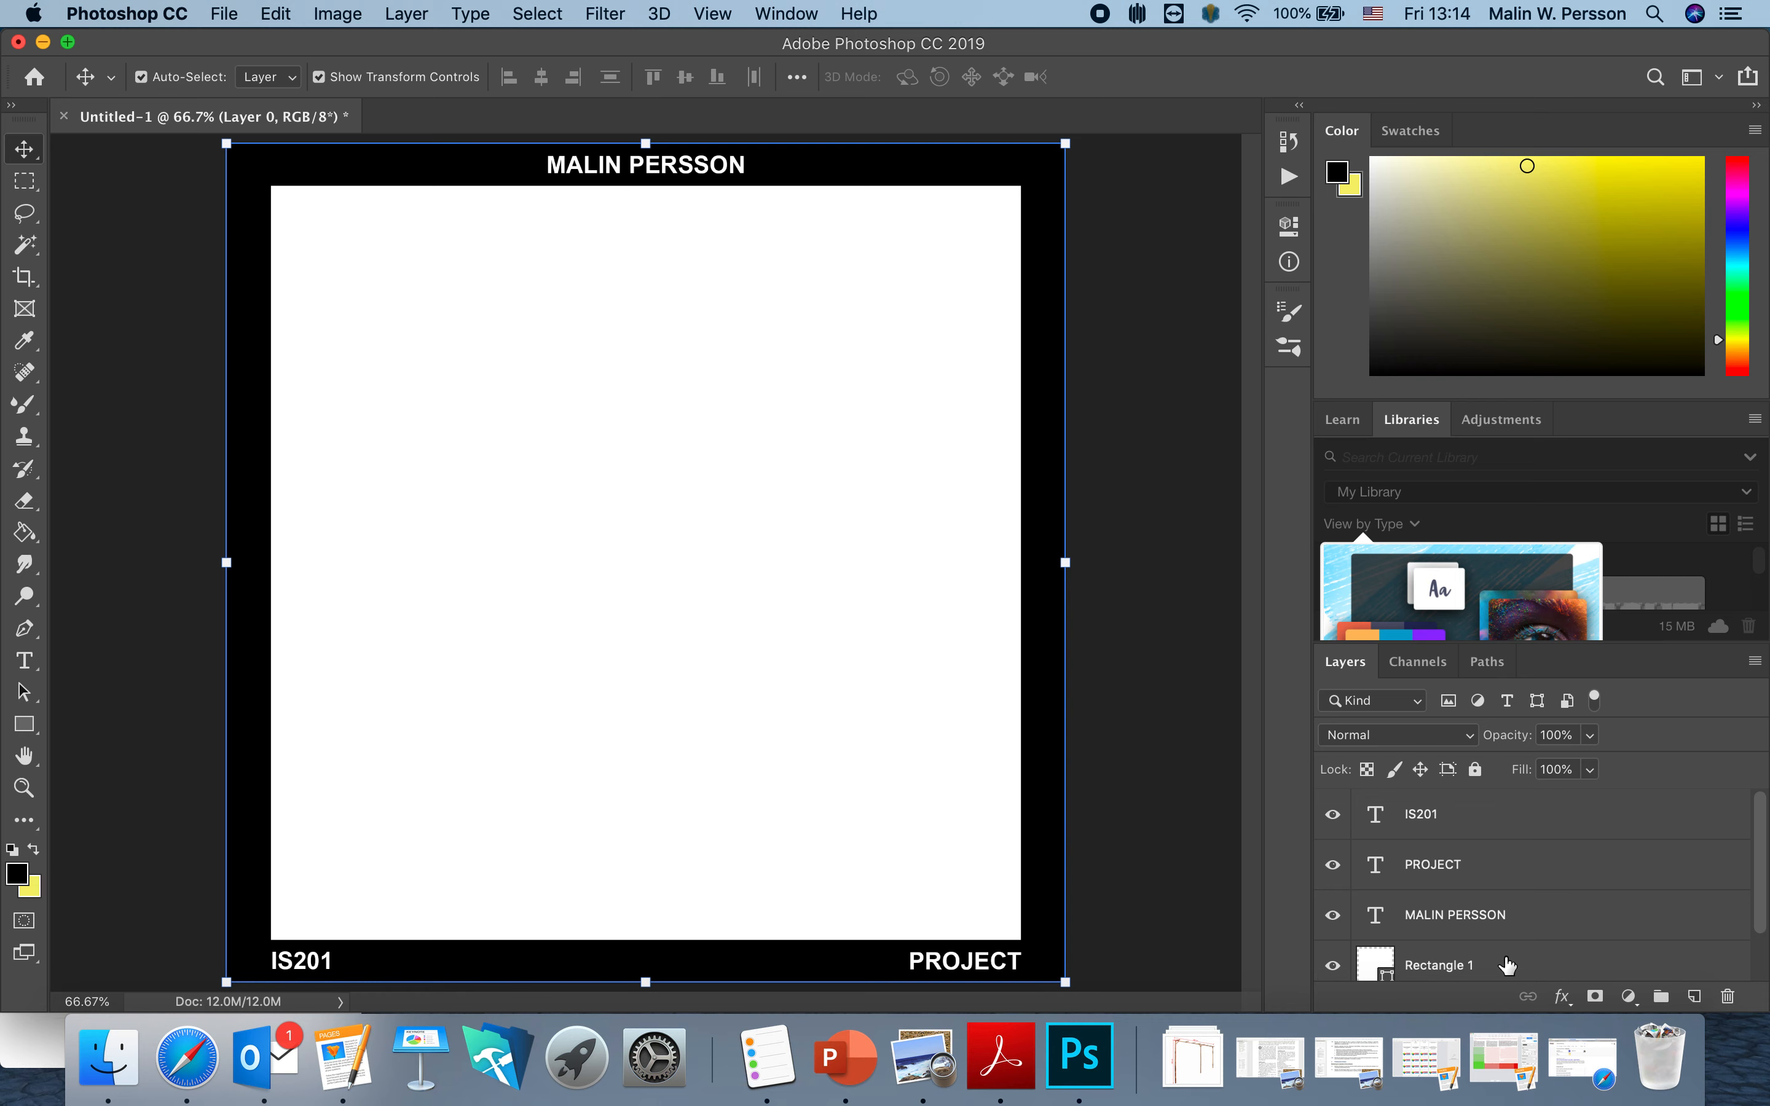
pyautogui.keyDown('shift'); pyautogui.click(1513, 823); pyautogui.keyUp('shift')
pyautogui.scroll(-1, 1525, 879)
pyautogui.scroll(1, 1527, 882)
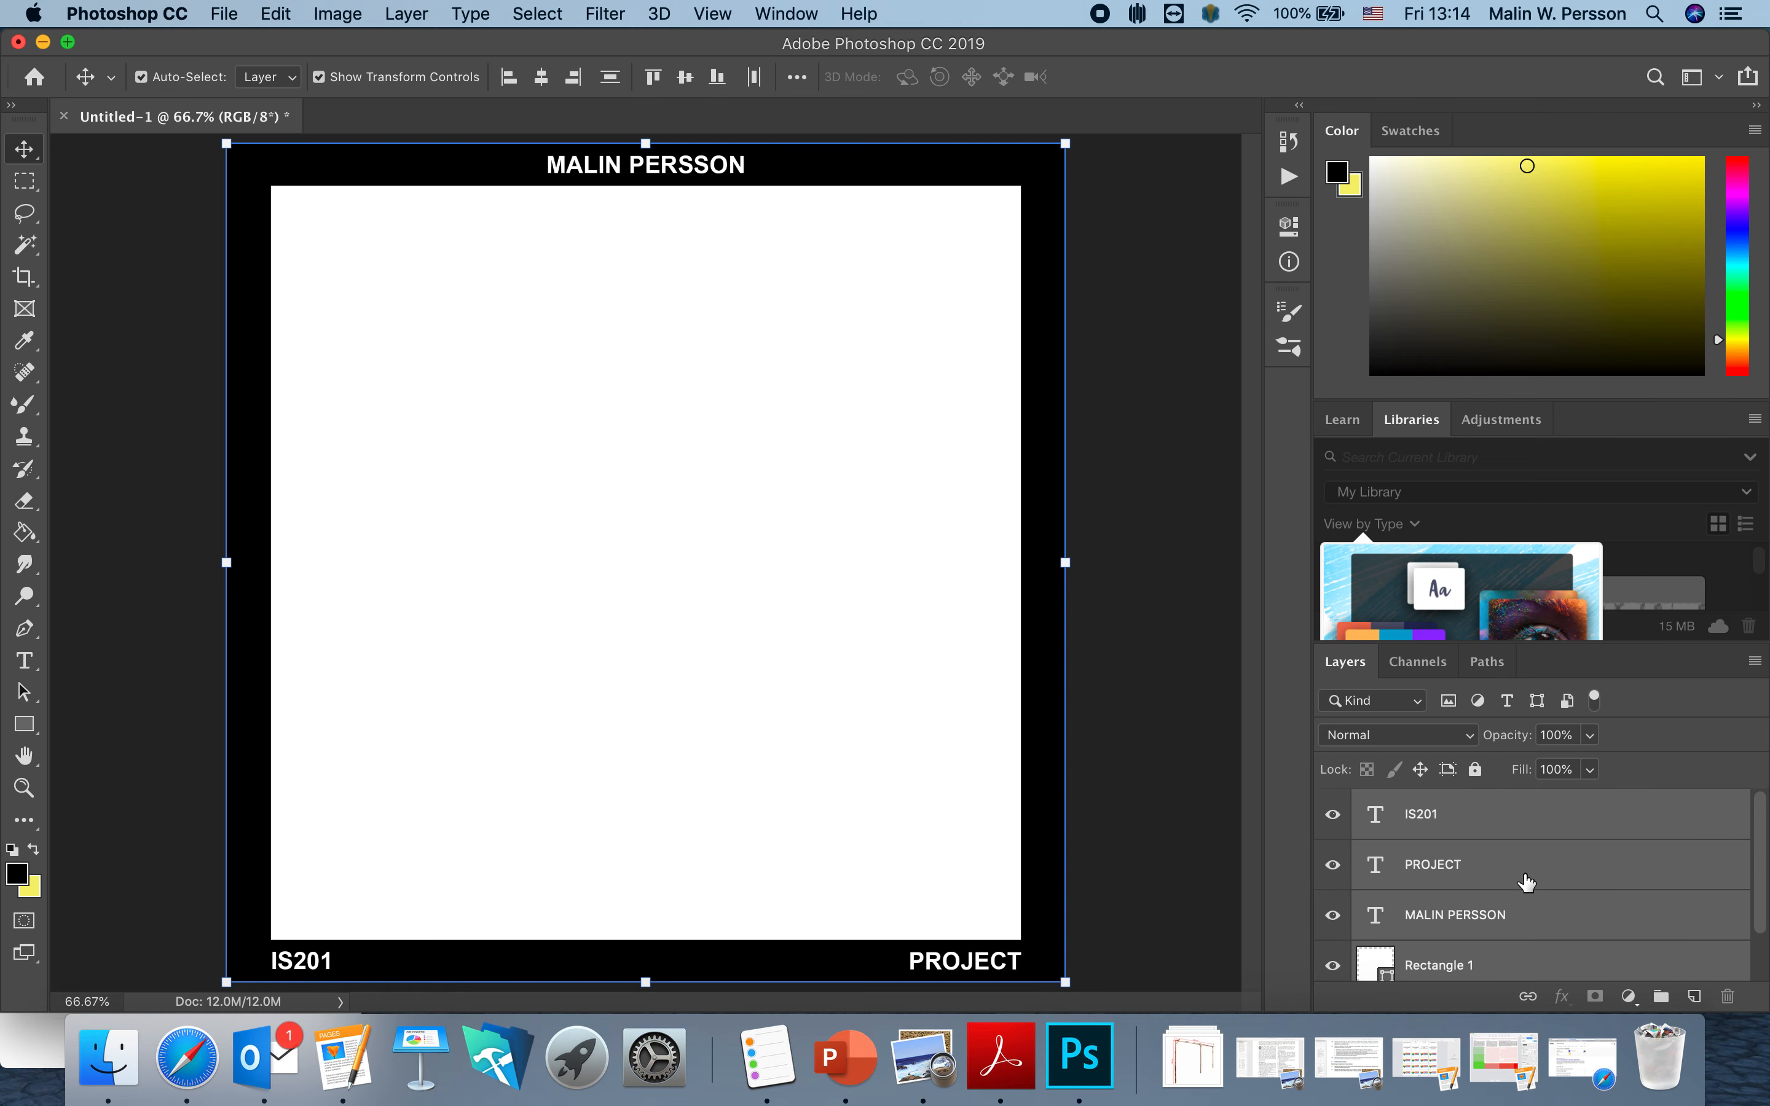
pyautogui.scroll(-1, 1527, 882)
pyautogui.scroll(1, 1527, 882)
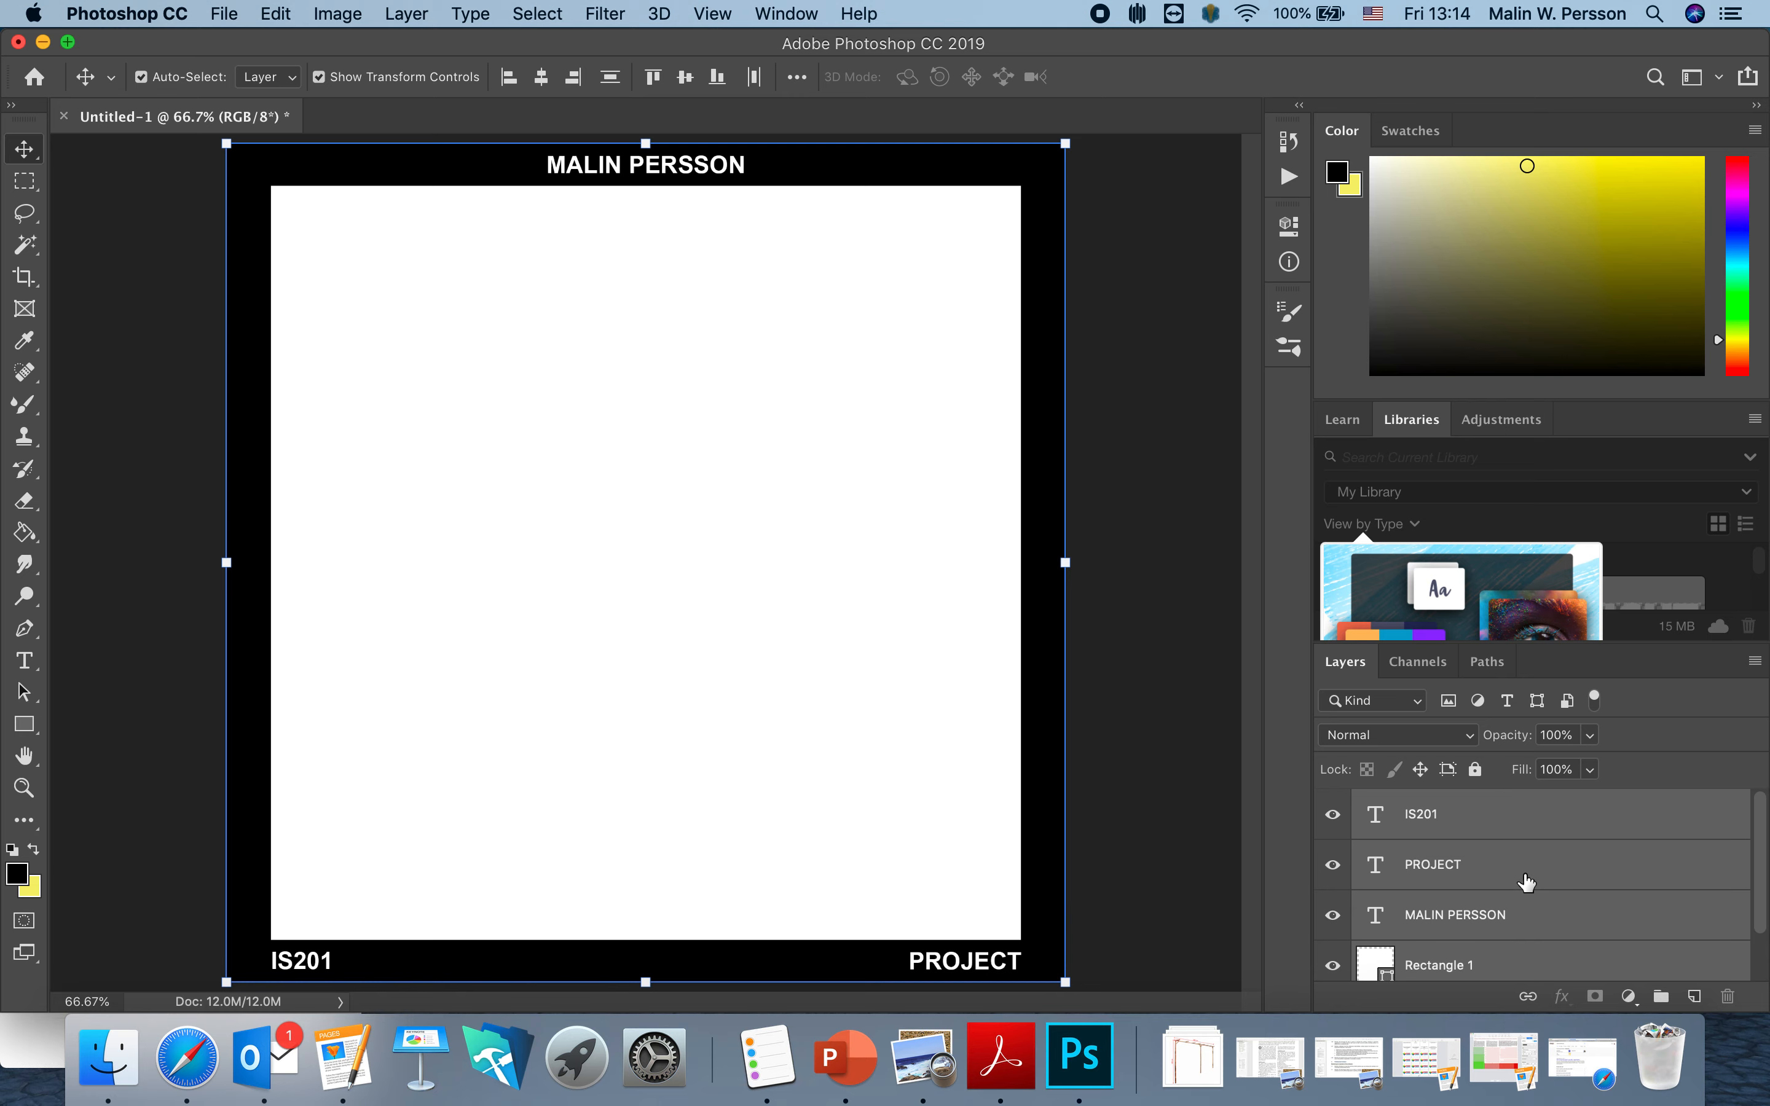
pyautogui.rightClick(1492, 825)
pyautogui.moveTo(1390, 1006)
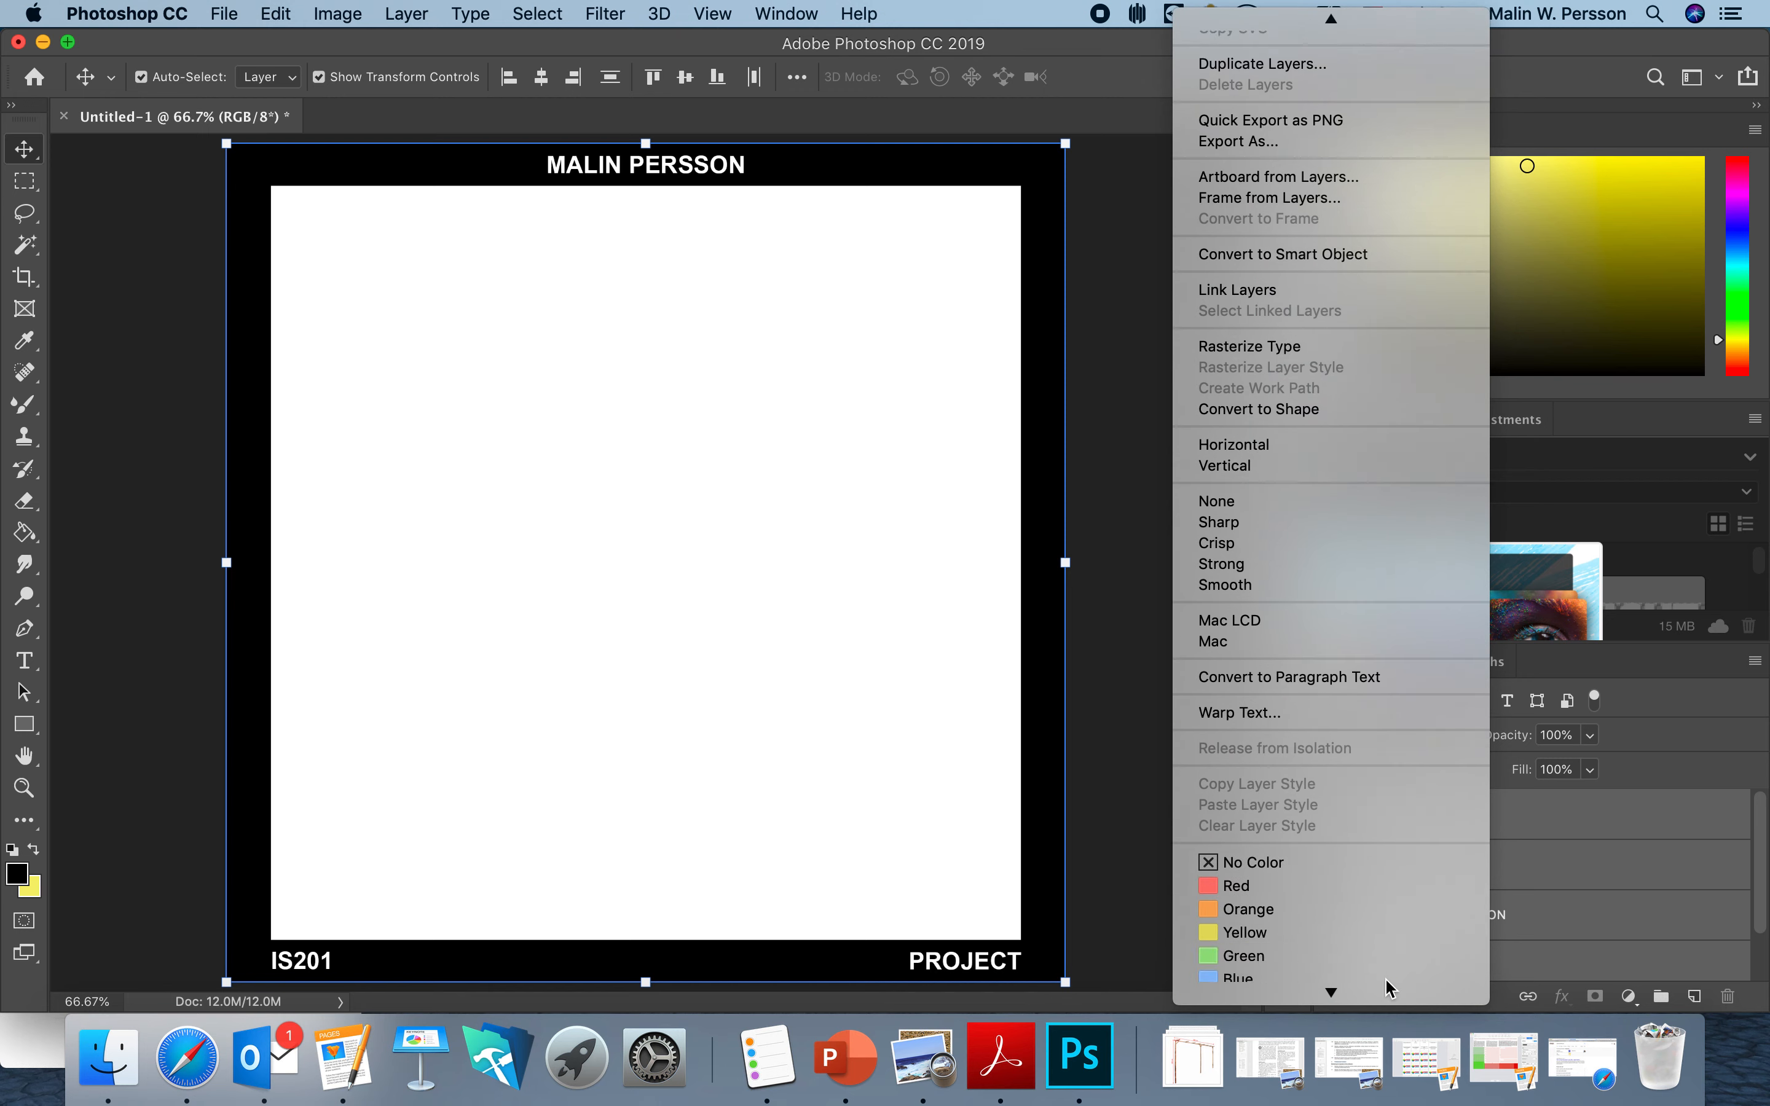
pyautogui.click(1359, 233)
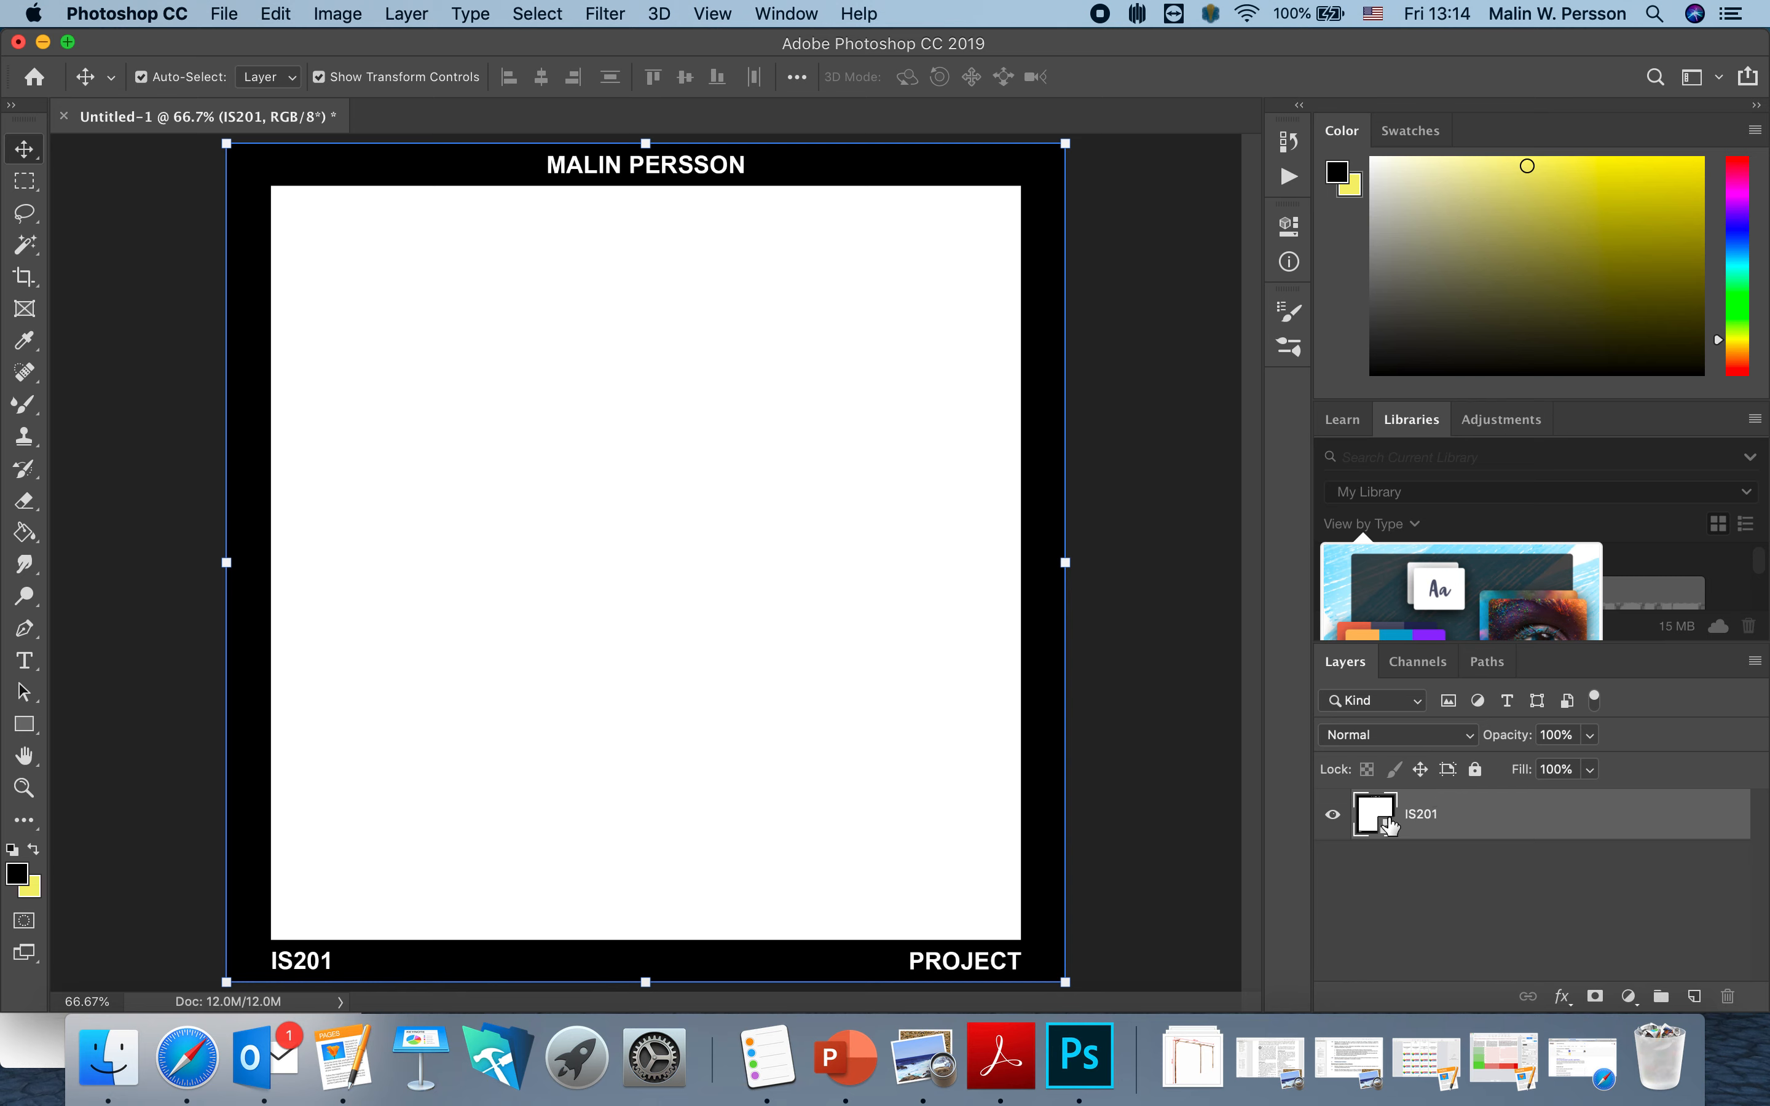
# Rasterize the IS201 smart object layer and dismiss the reminder notification.
pyautogui.rightClick(1419, 812)
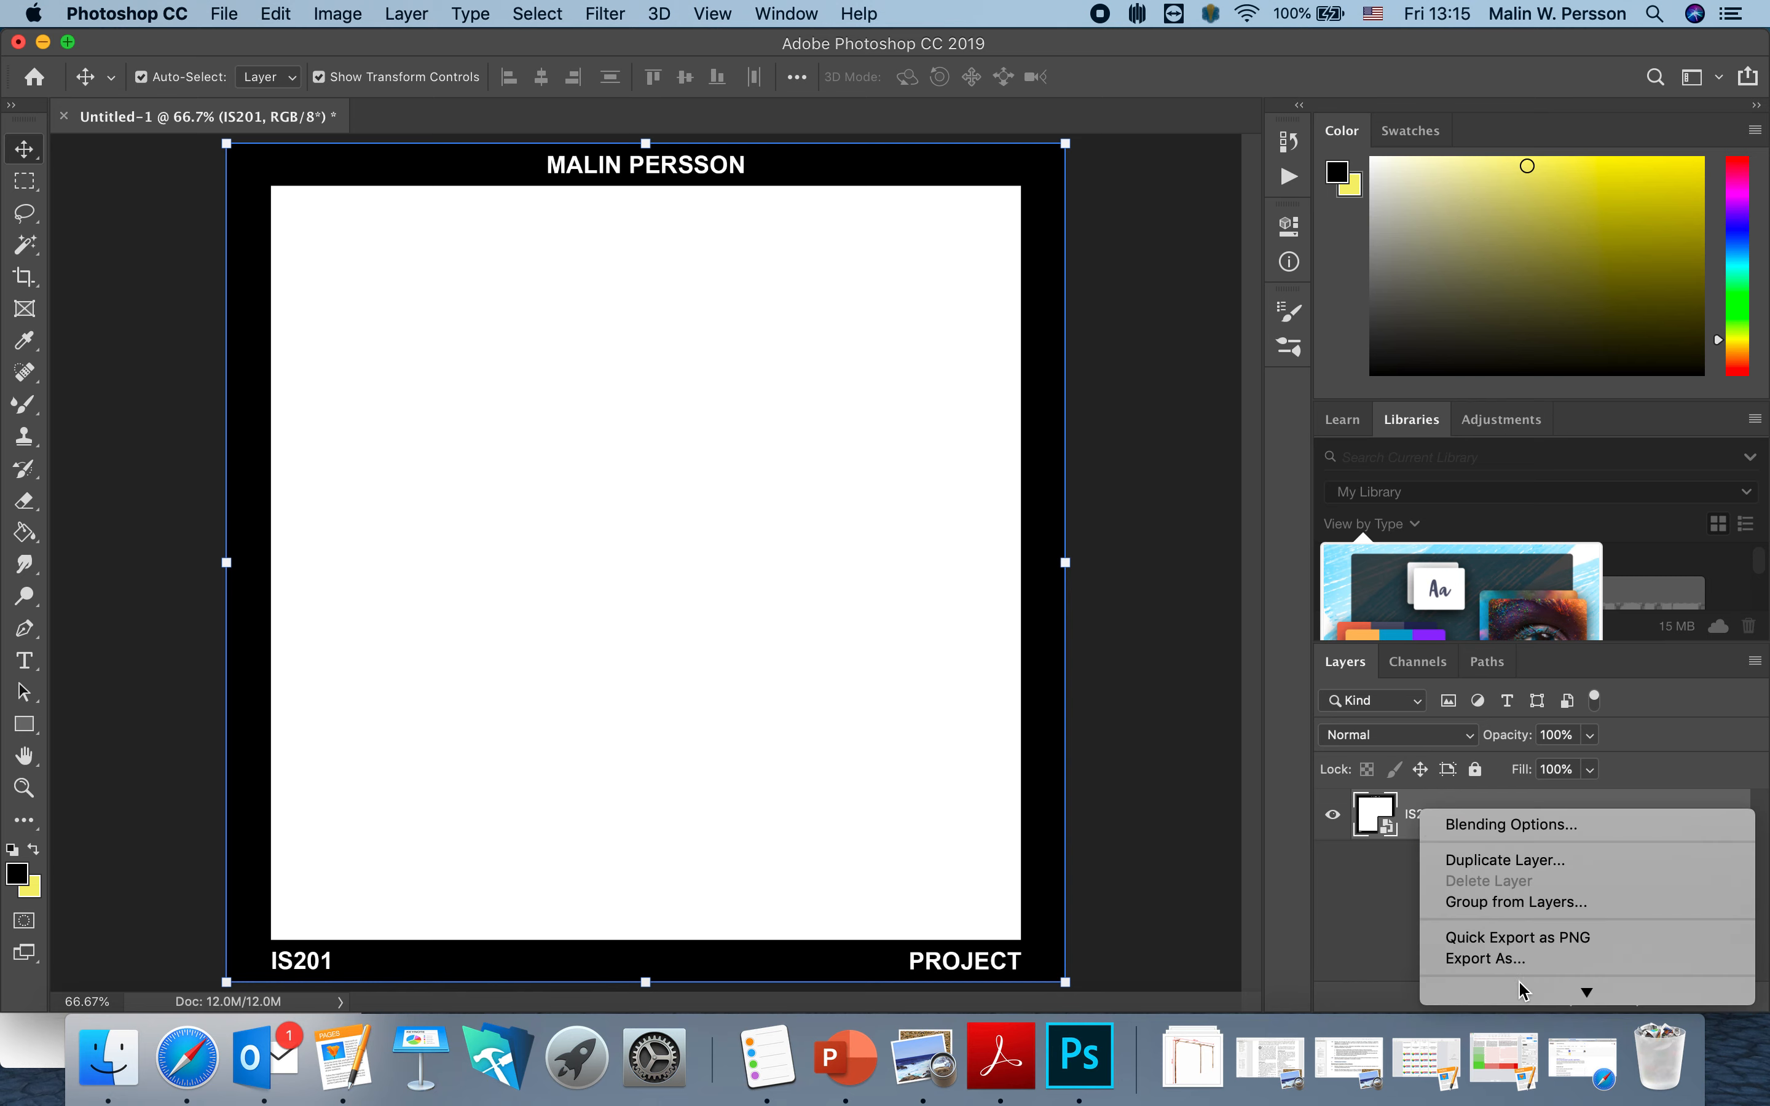
pyautogui.moveTo(1518, 981)
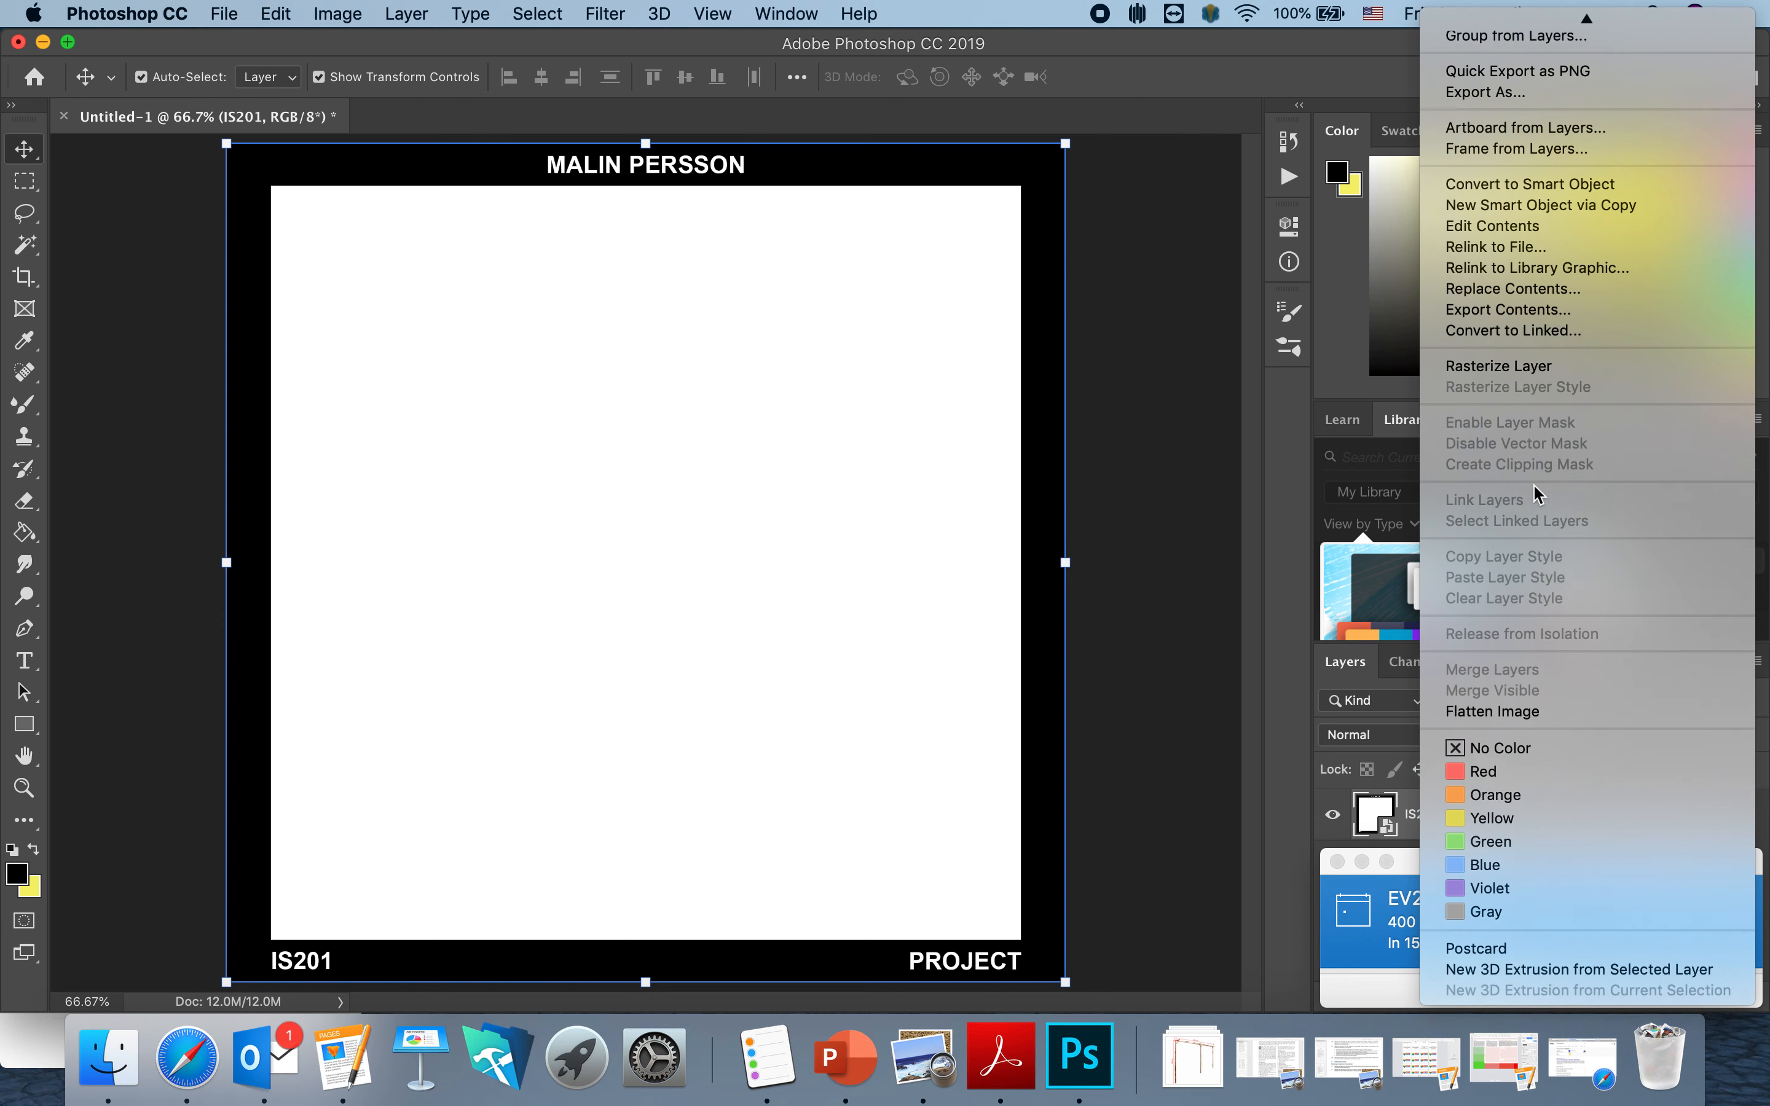
pyautogui.click(1533, 368)
pyautogui.click(1692, 992)
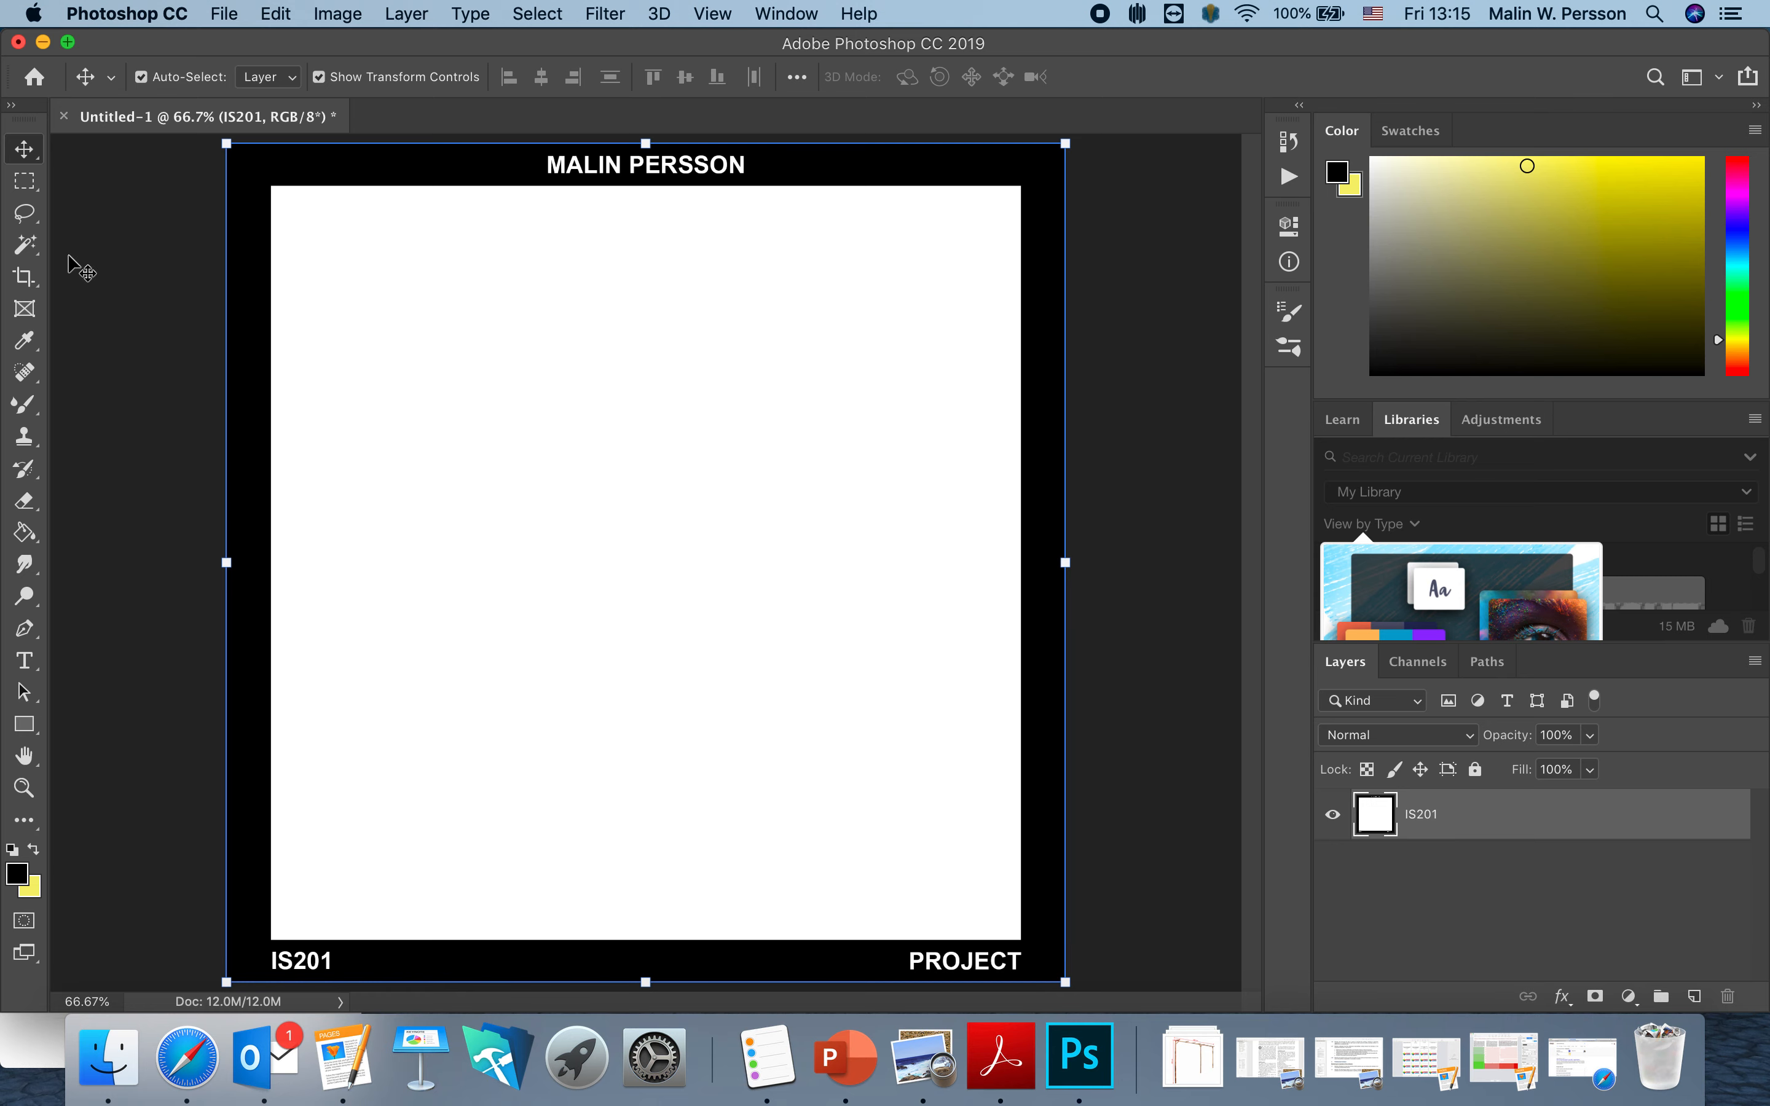
# Magic Wand-select the white area inside the frame and delete it to transparency.
pyautogui.click(32, 254)
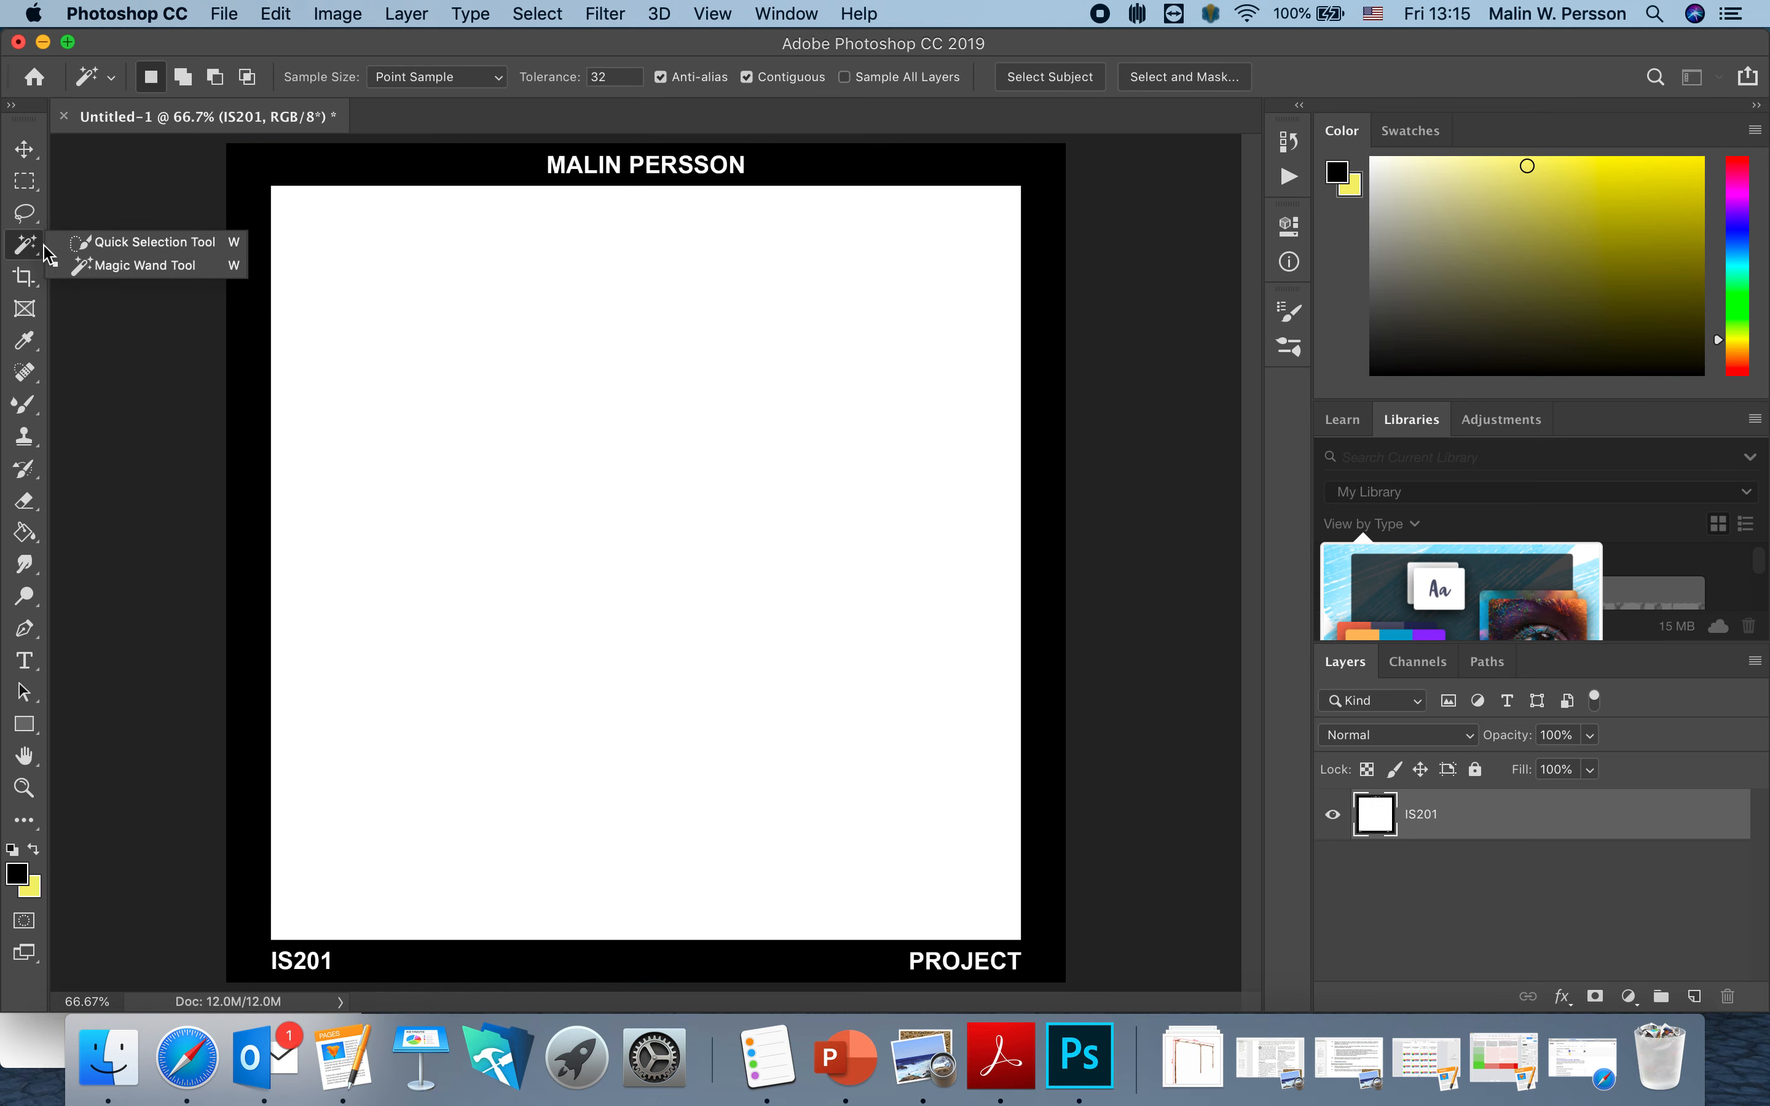
pyautogui.click(121, 265)
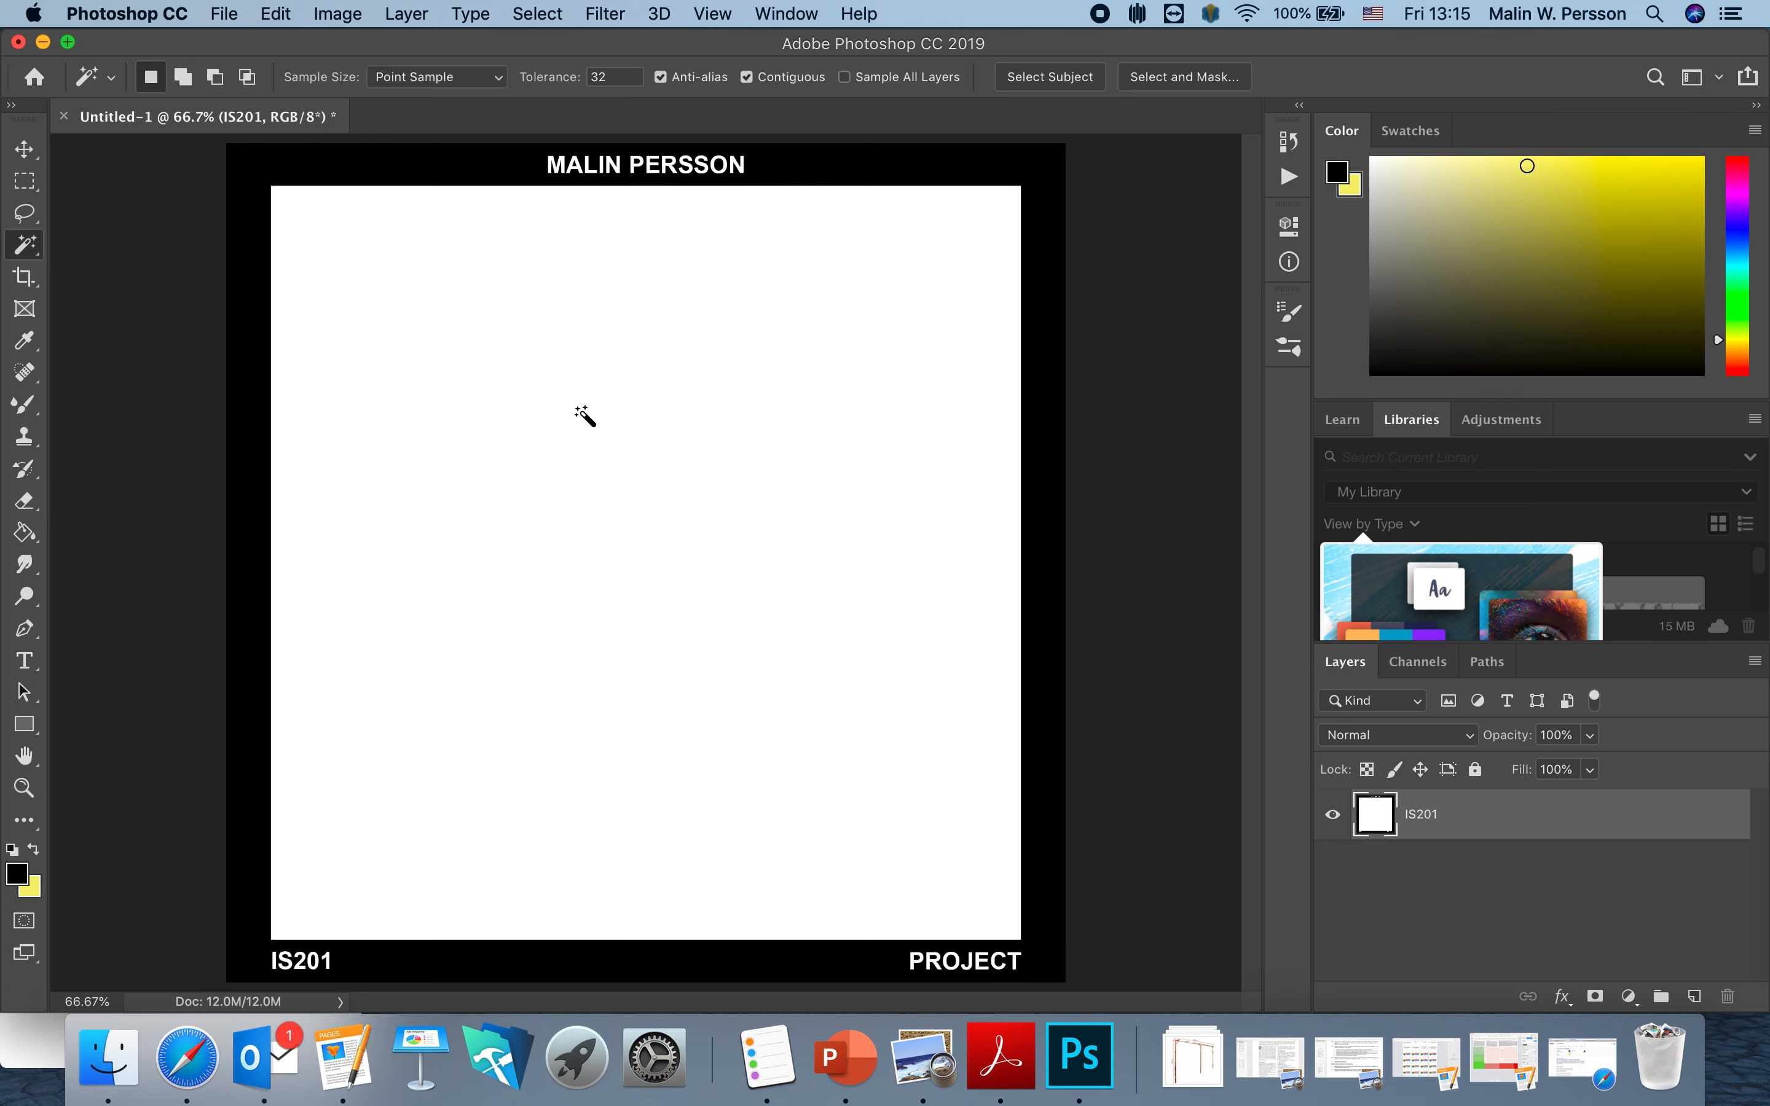
pyautogui.click(626, 407)
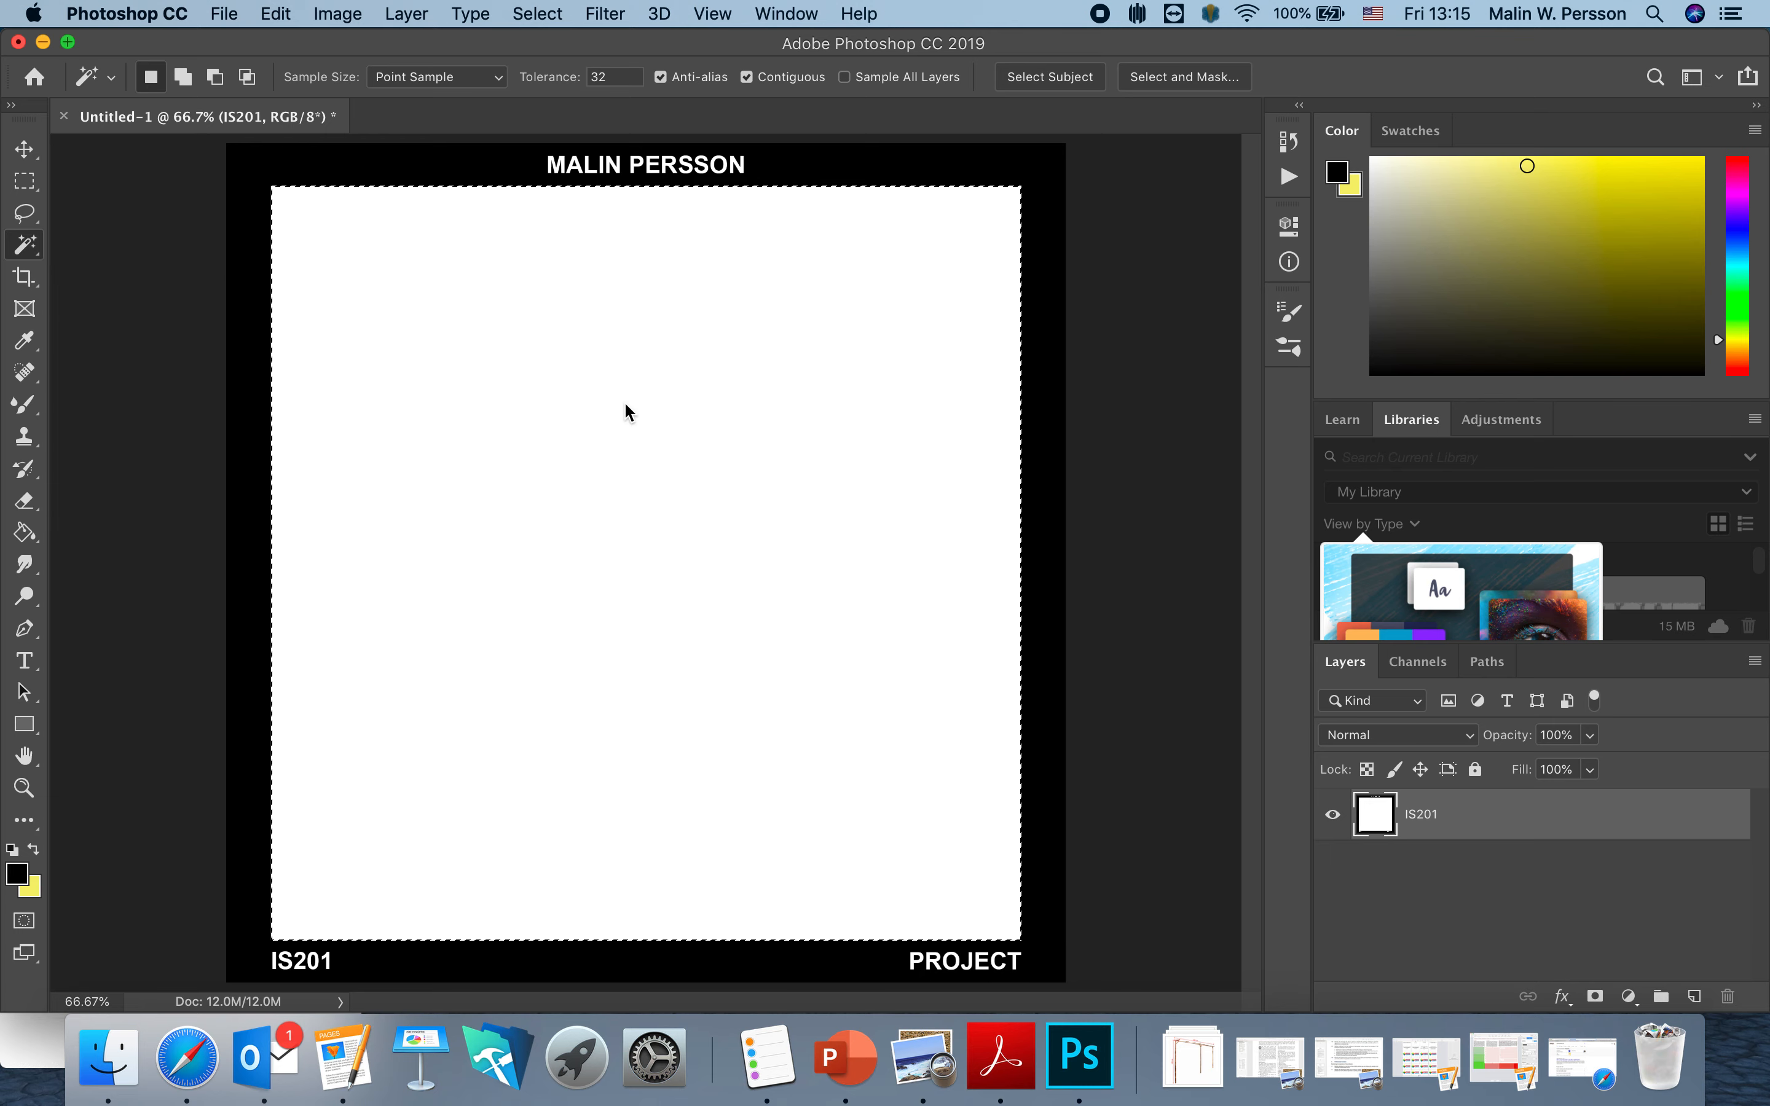
pyautogui.press('Delete')
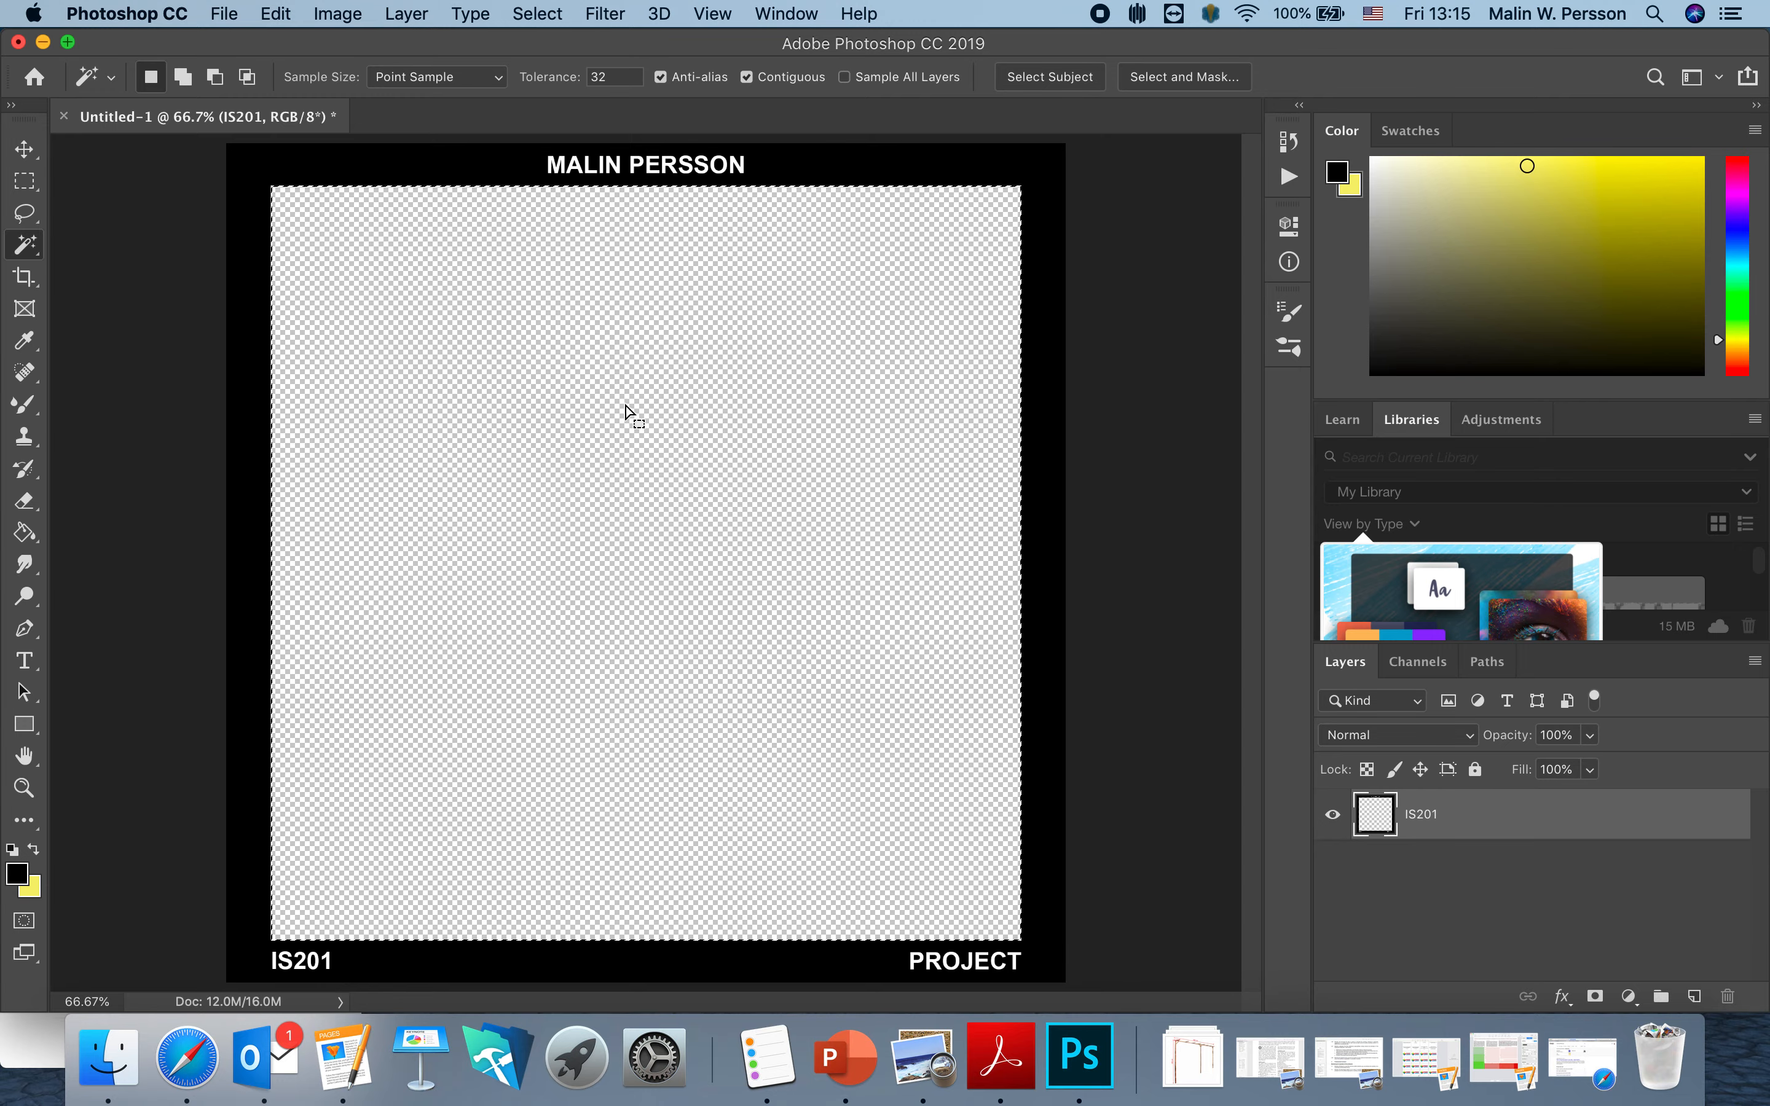
# Zoom in on the top name and cut its first few letters out to transparency.
pyautogui.scroll(5, 596, 164)
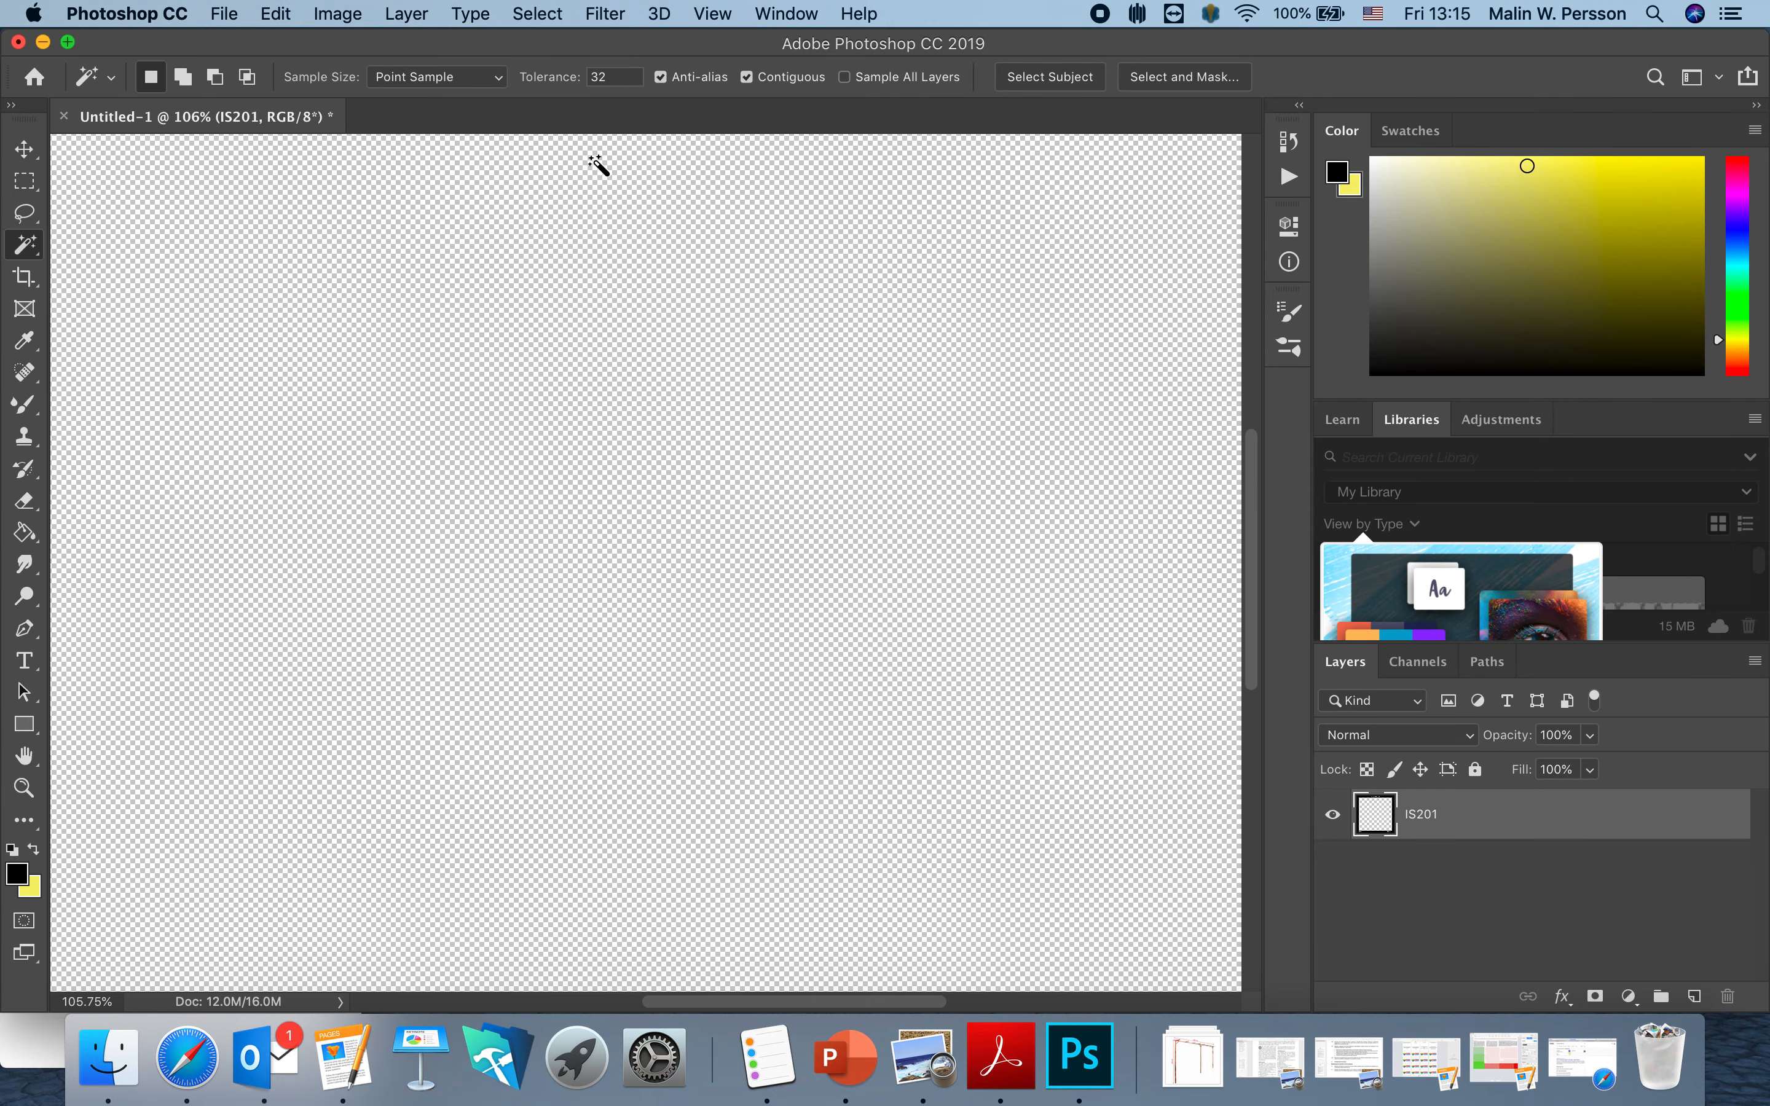
pyautogui.scroll(5, 596, 164)
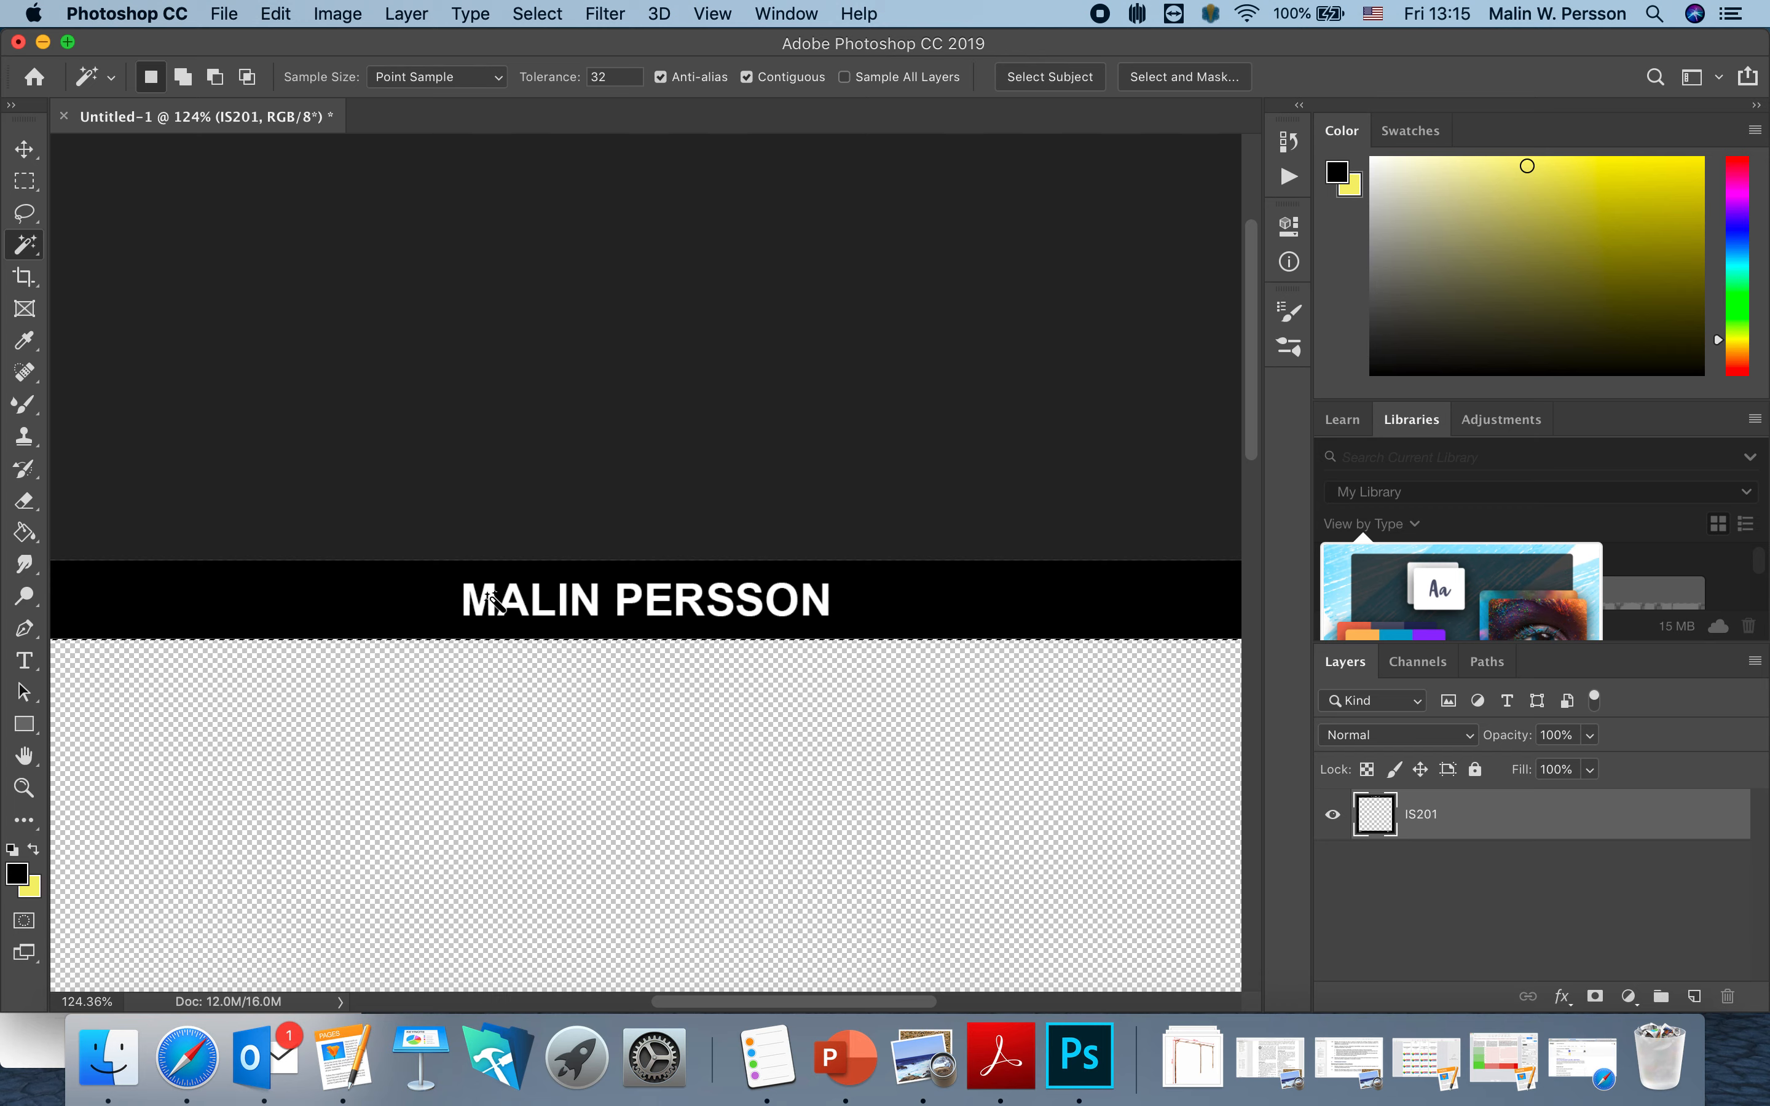
pyautogui.scroll(3, 486, 615)
pyautogui.scroll(4, 484, 613)
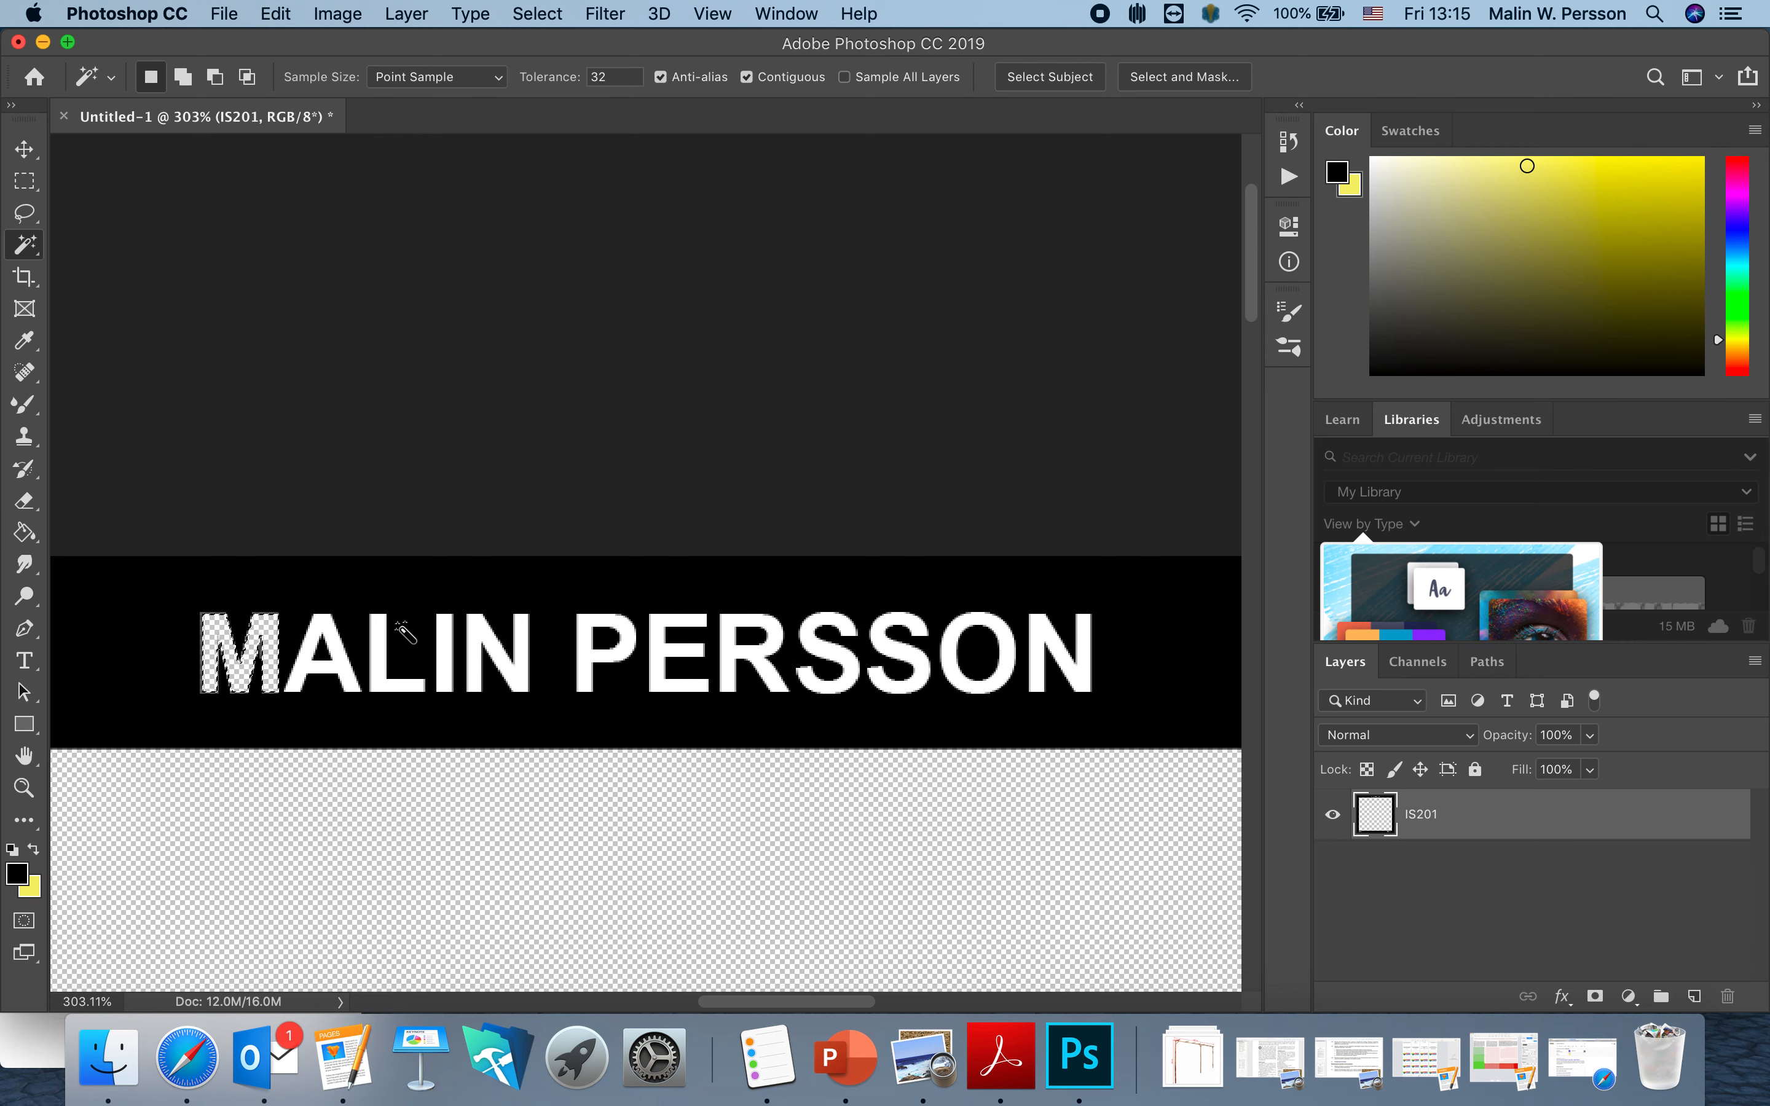
pyautogui.keyDown('shift'); pyautogui.click(346, 667); pyautogui.keyUp('shift')
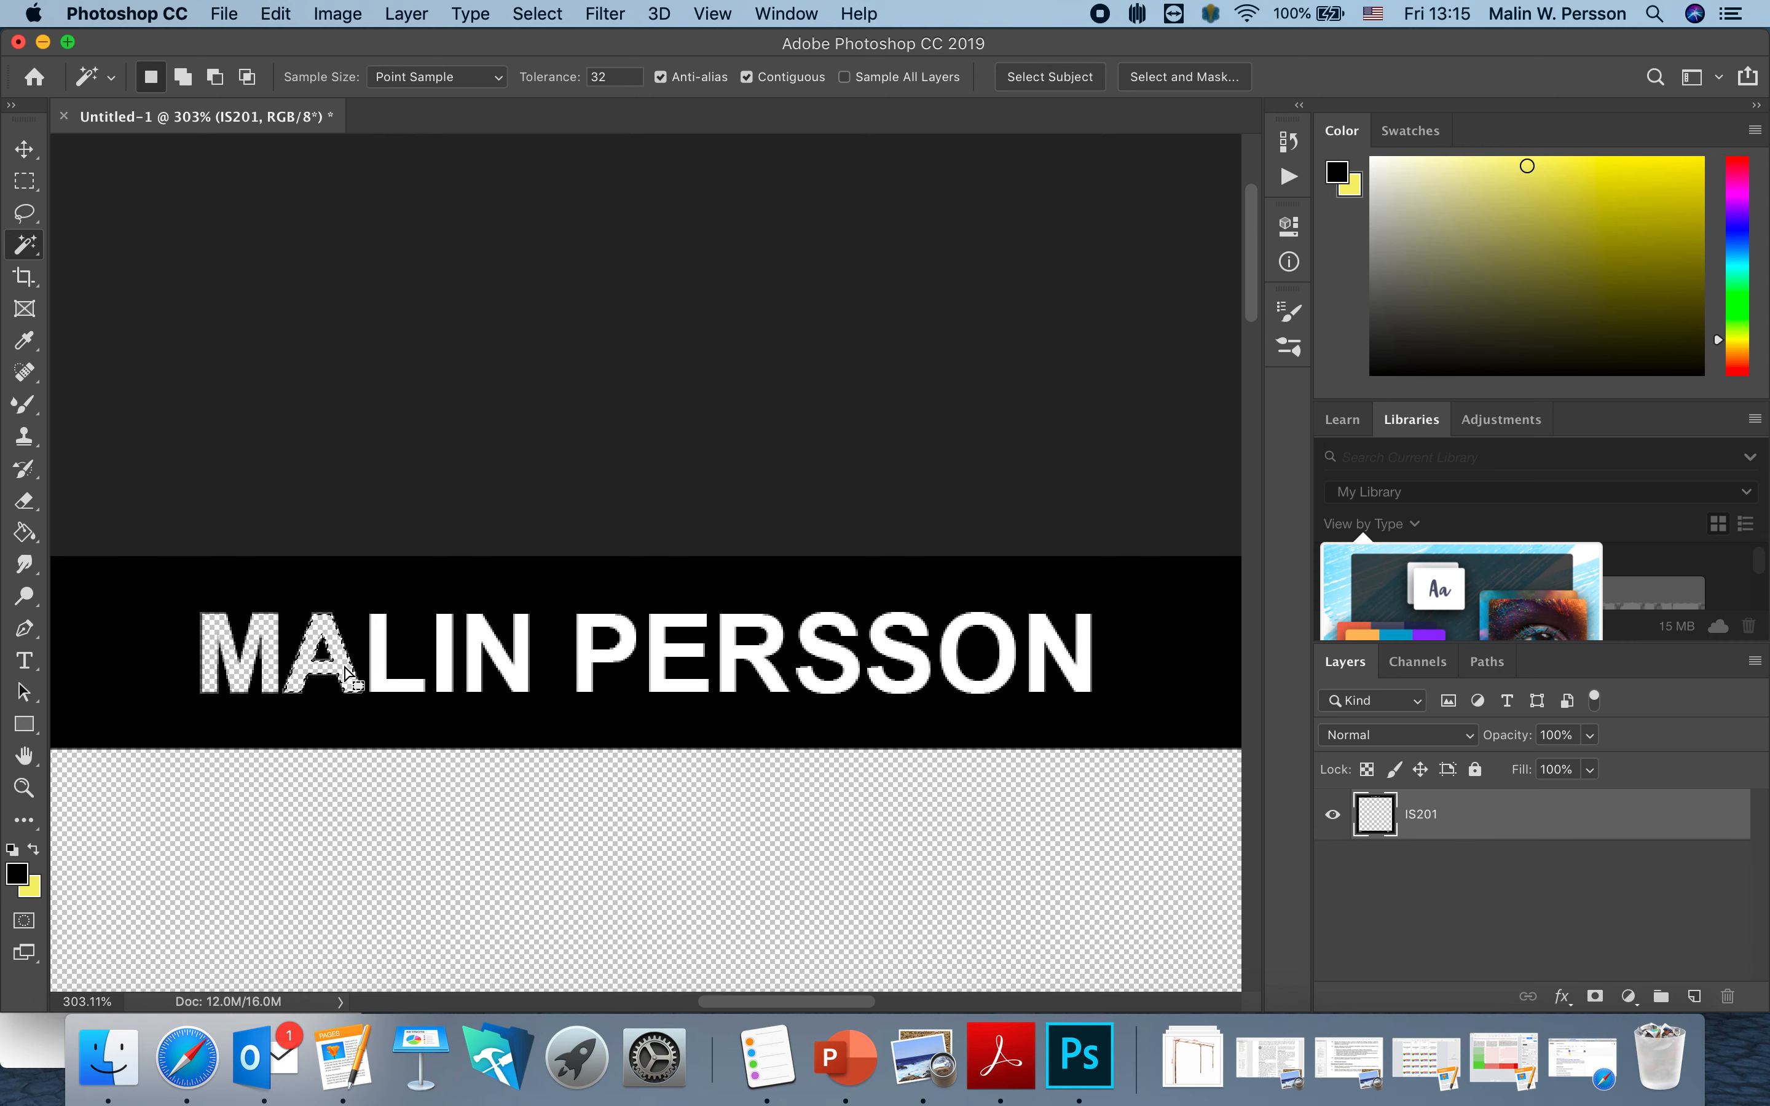
pyautogui.keyDown('shift'); pyautogui.click(378, 670); pyautogui.keyUp('shift')
pyautogui.press('Delete')
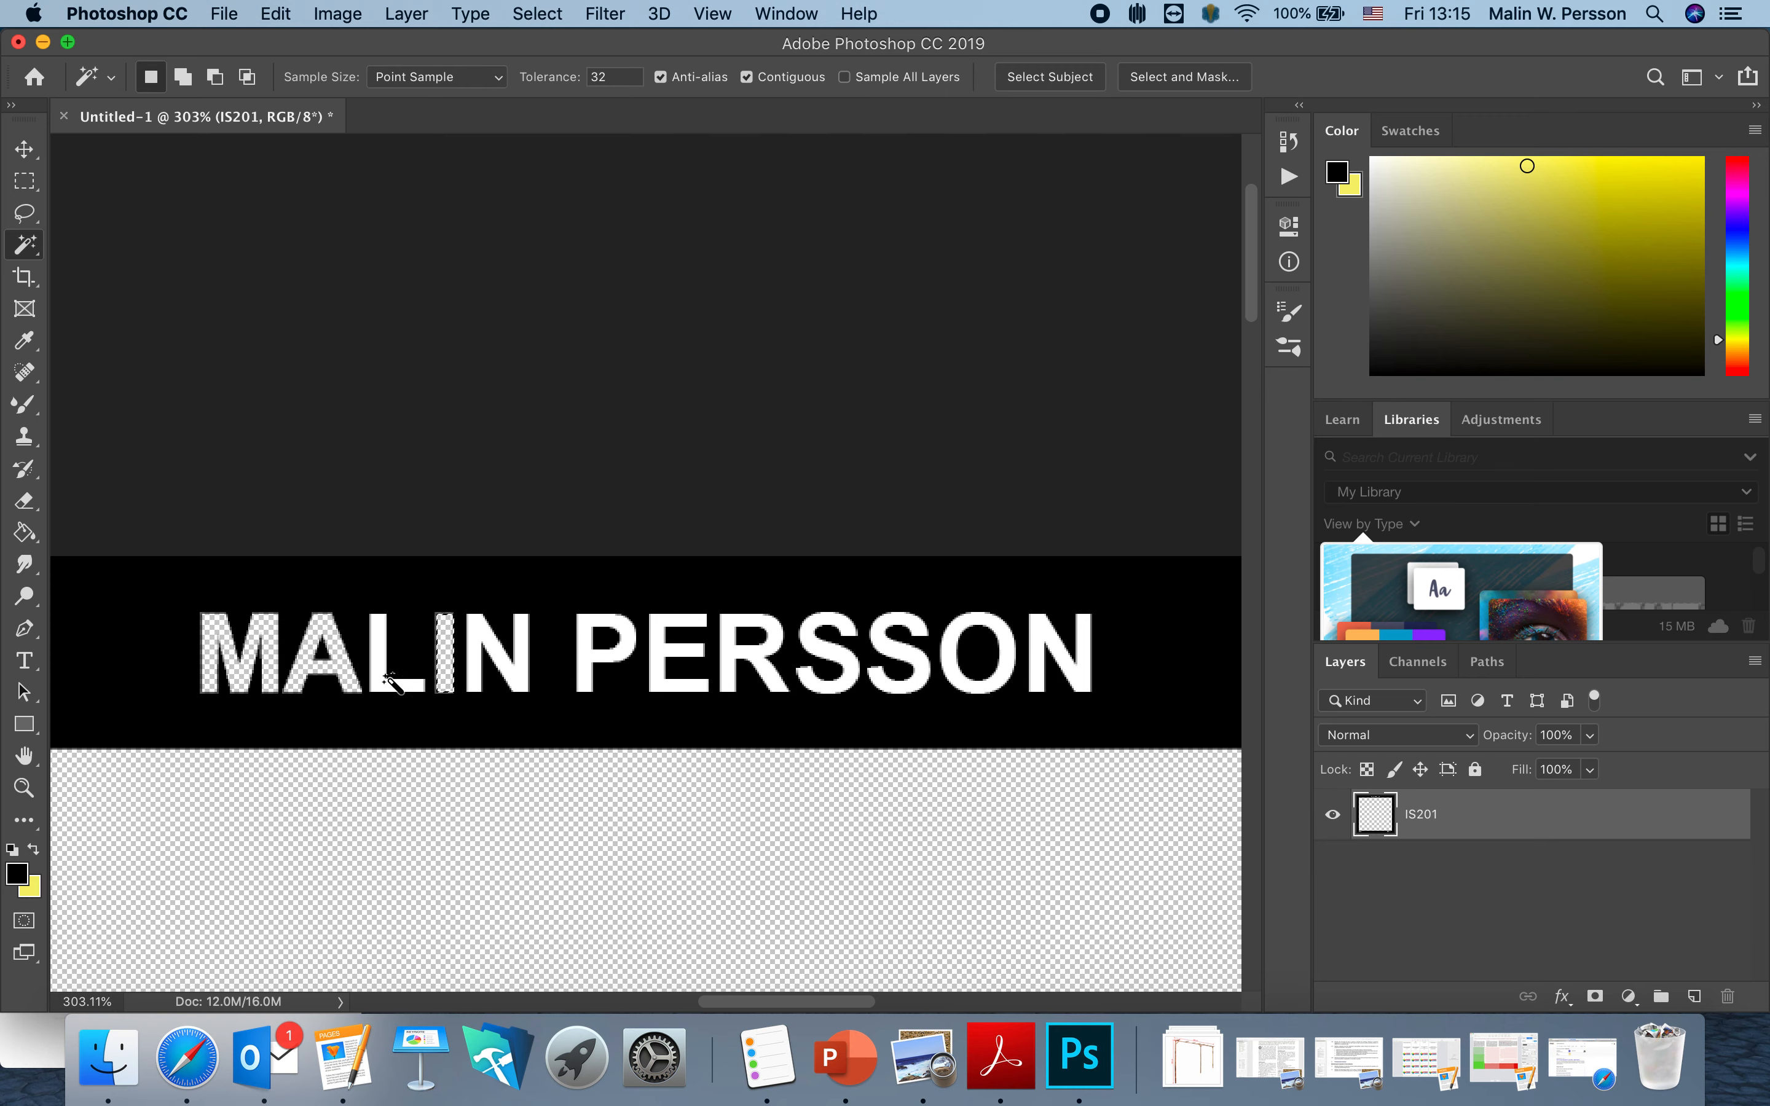
pyautogui.click(380, 670)
pyautogui.press('Delete')
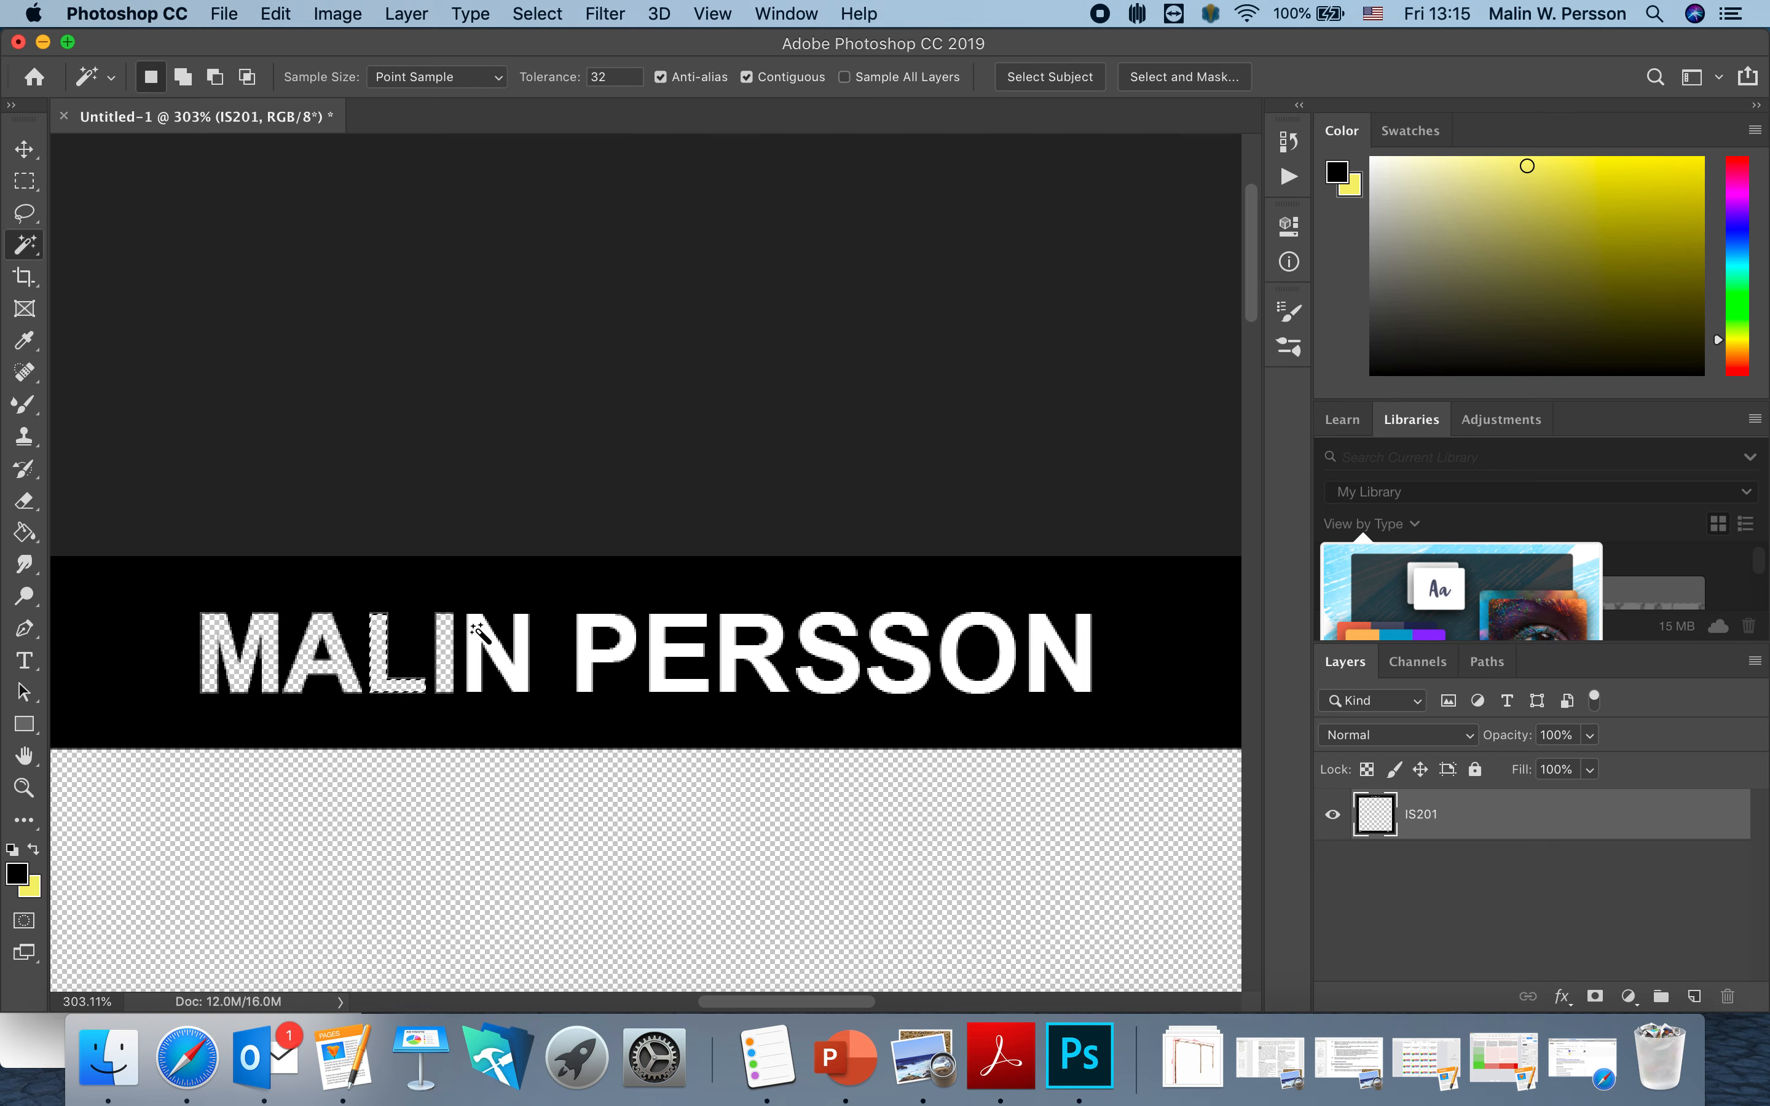
pyautogui.click(477, 631)
pyautogui.press('Delete')
# Cut the remaining name letters out to transparency, then fit the image on screen.
pyautogui.click(589, 656)
pyautogui.press('Delete')
pyautogui.click(659, 654)
pyautogui.press('Delete')
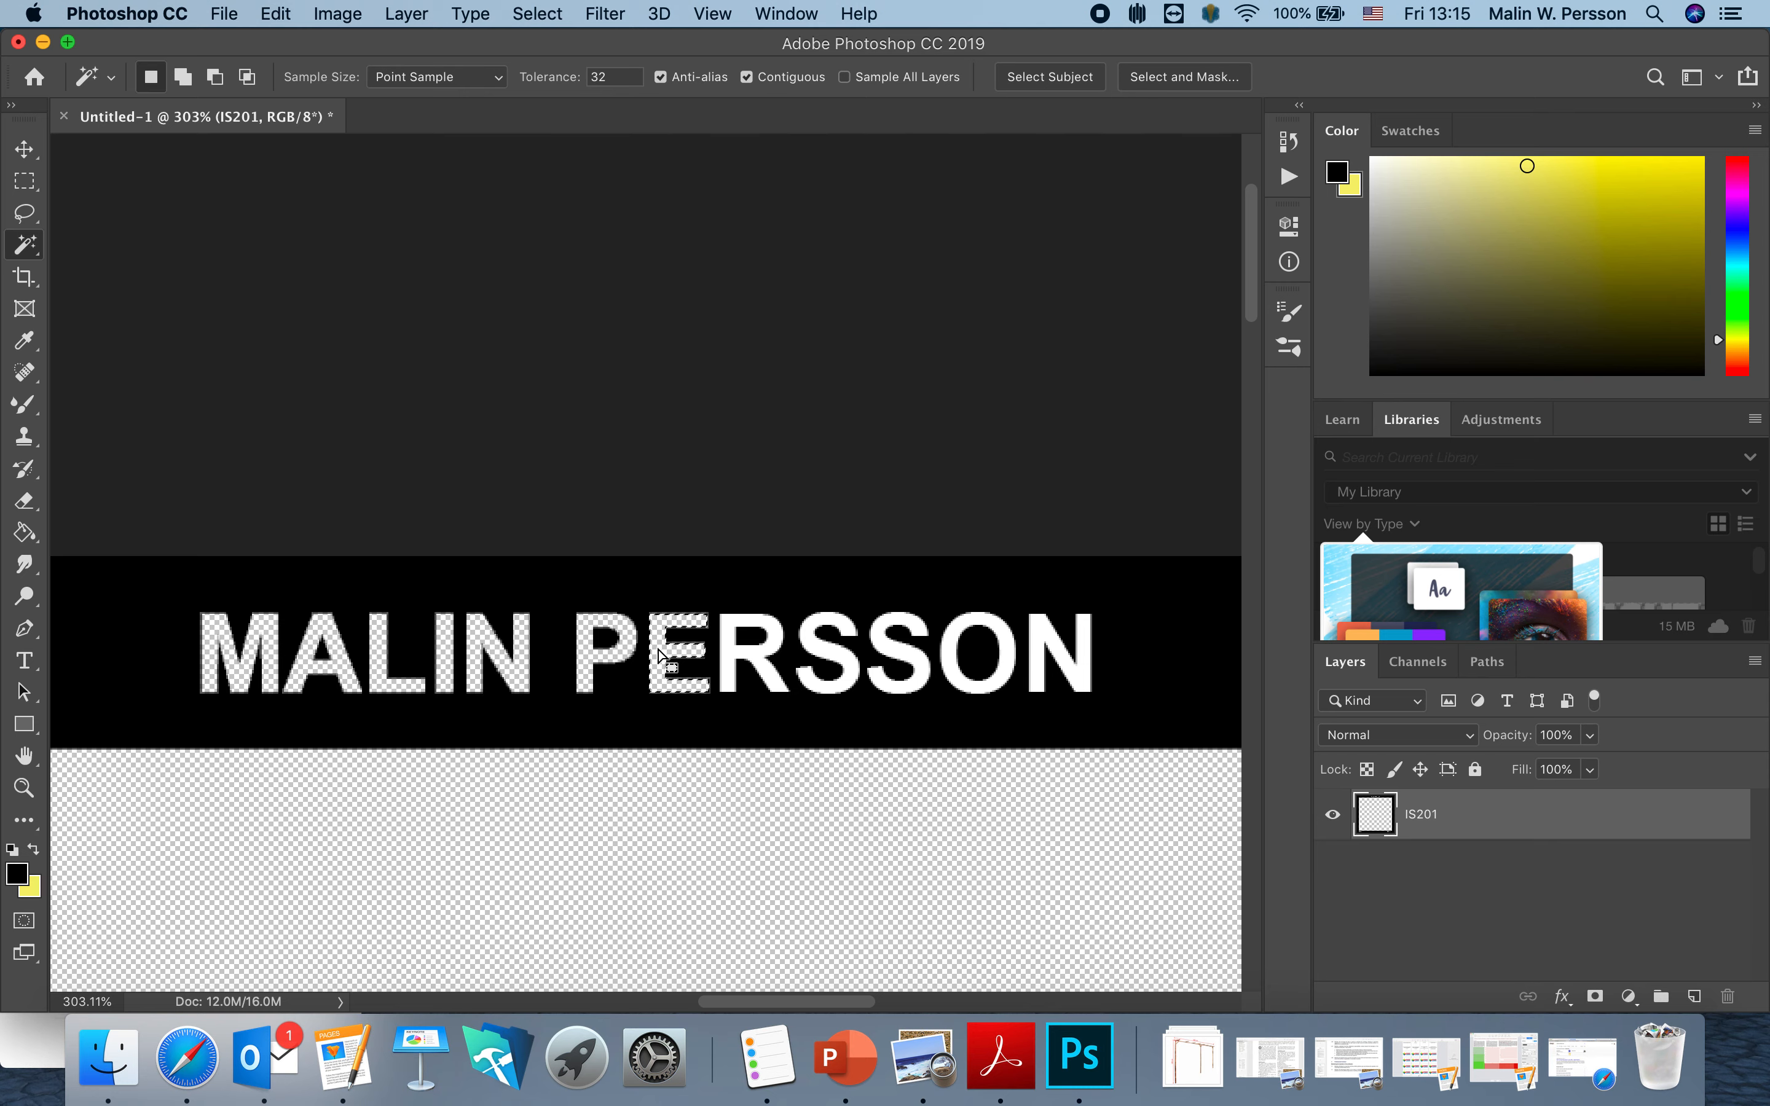
pyautogui.click(720, 644)
pyautogui.press('Delete')
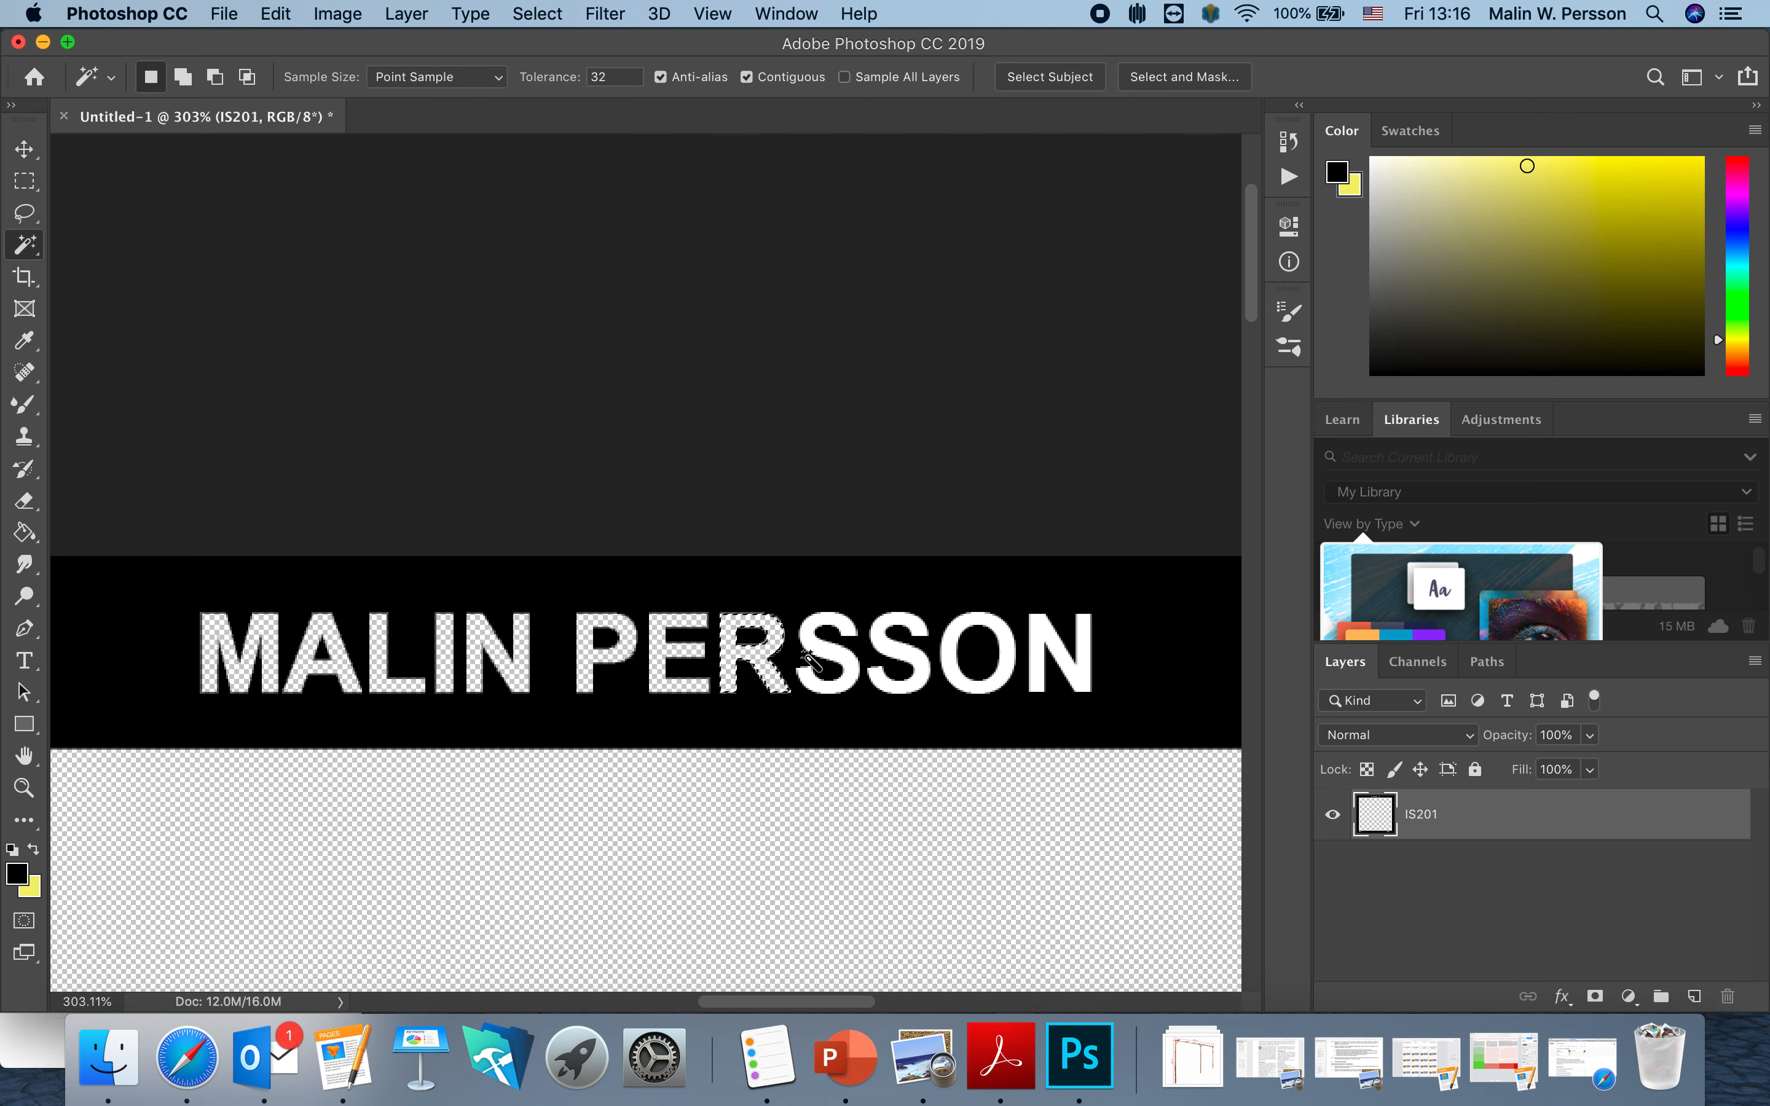
pyautogui.click(818, 647)
pyautogui.press('Delete')
pyautogui.click(888, 649)
pyautogui.press('Delete')
pyautogui.press('super+d')
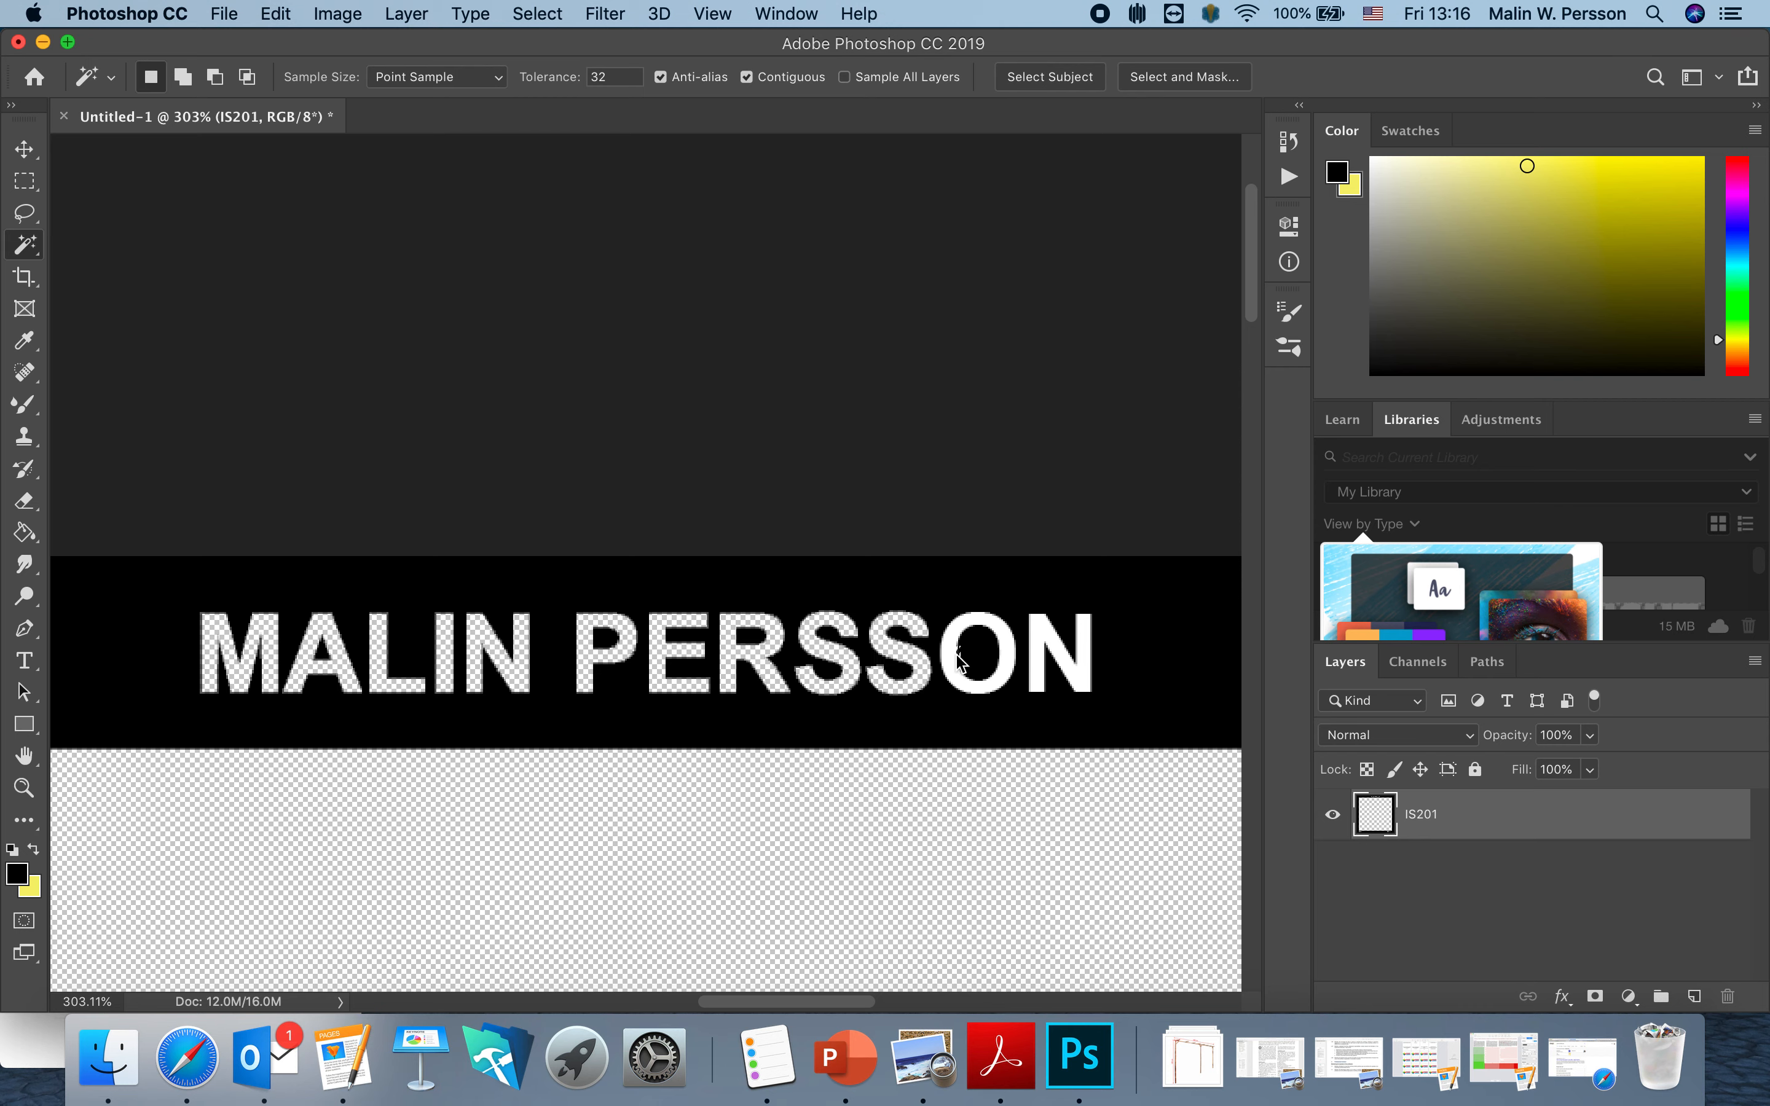
pyautogui.click(951, 654)
pyautogui.press('Delete')
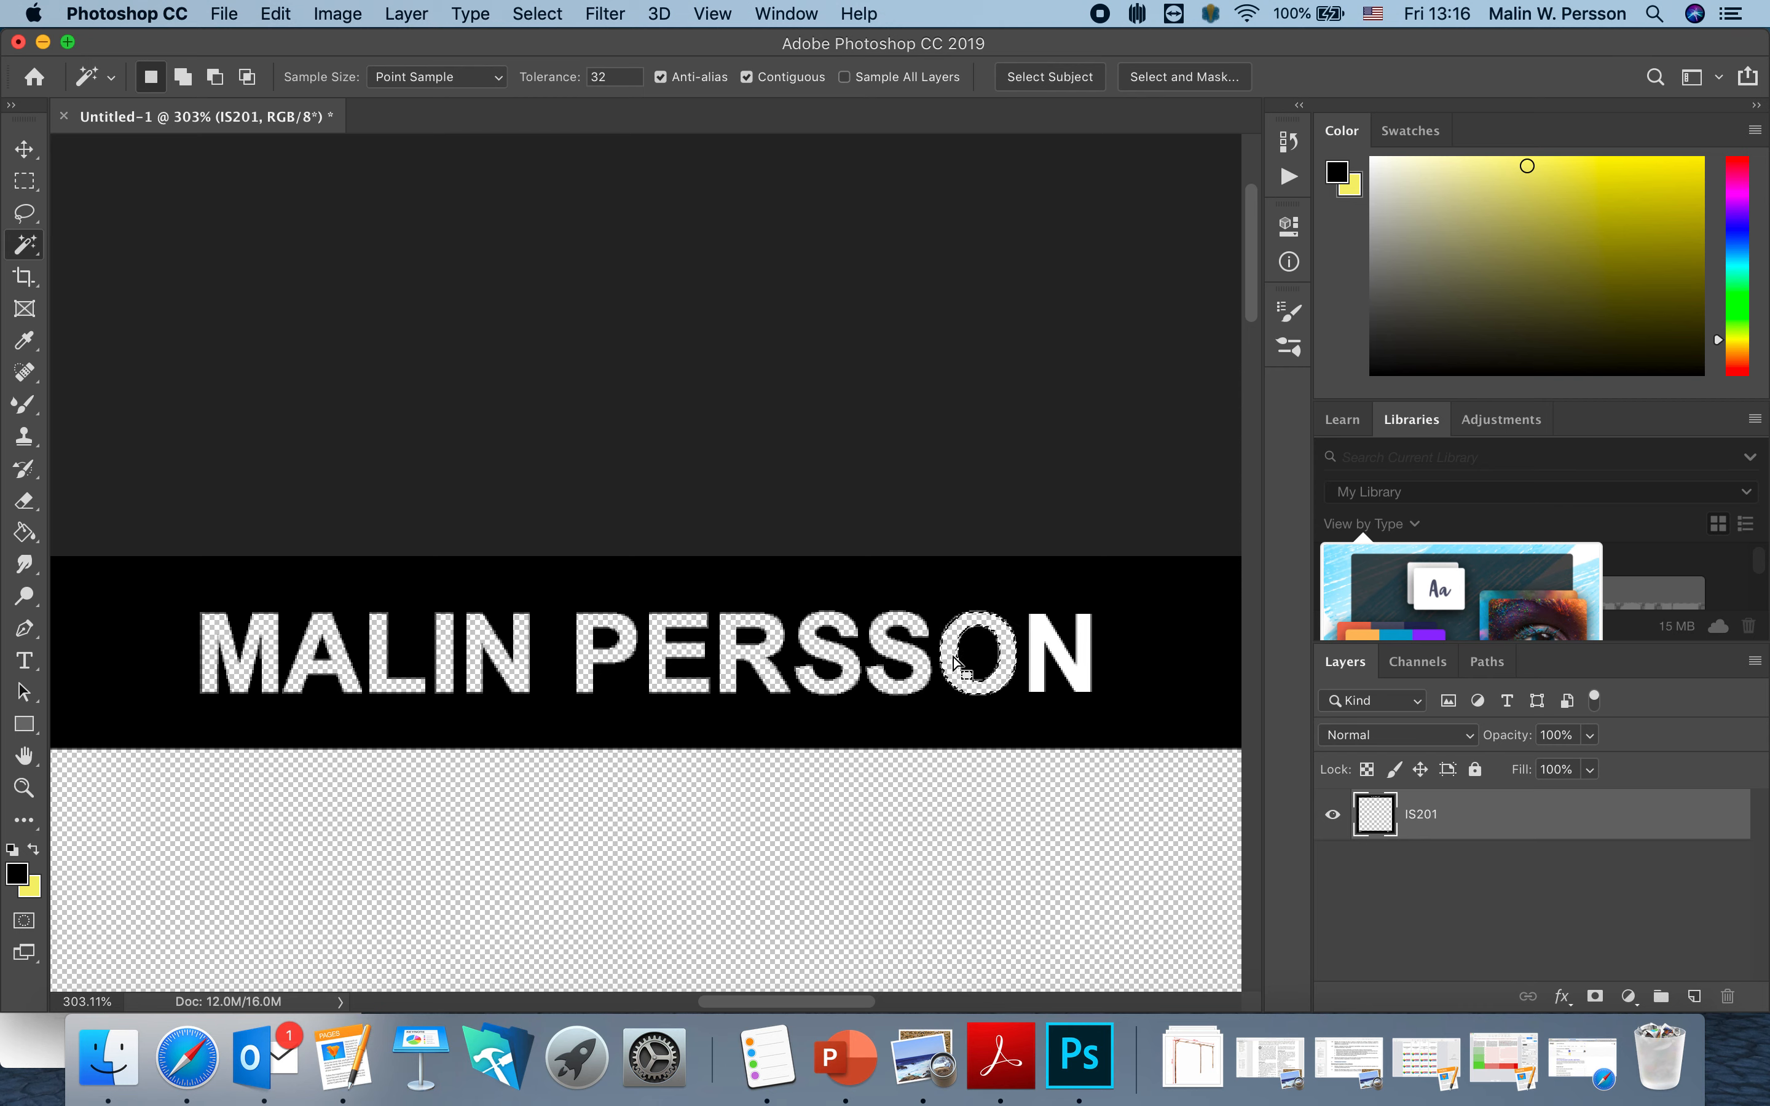
pyautogui.click(1044, 666)
pyautogui.press('Delete')
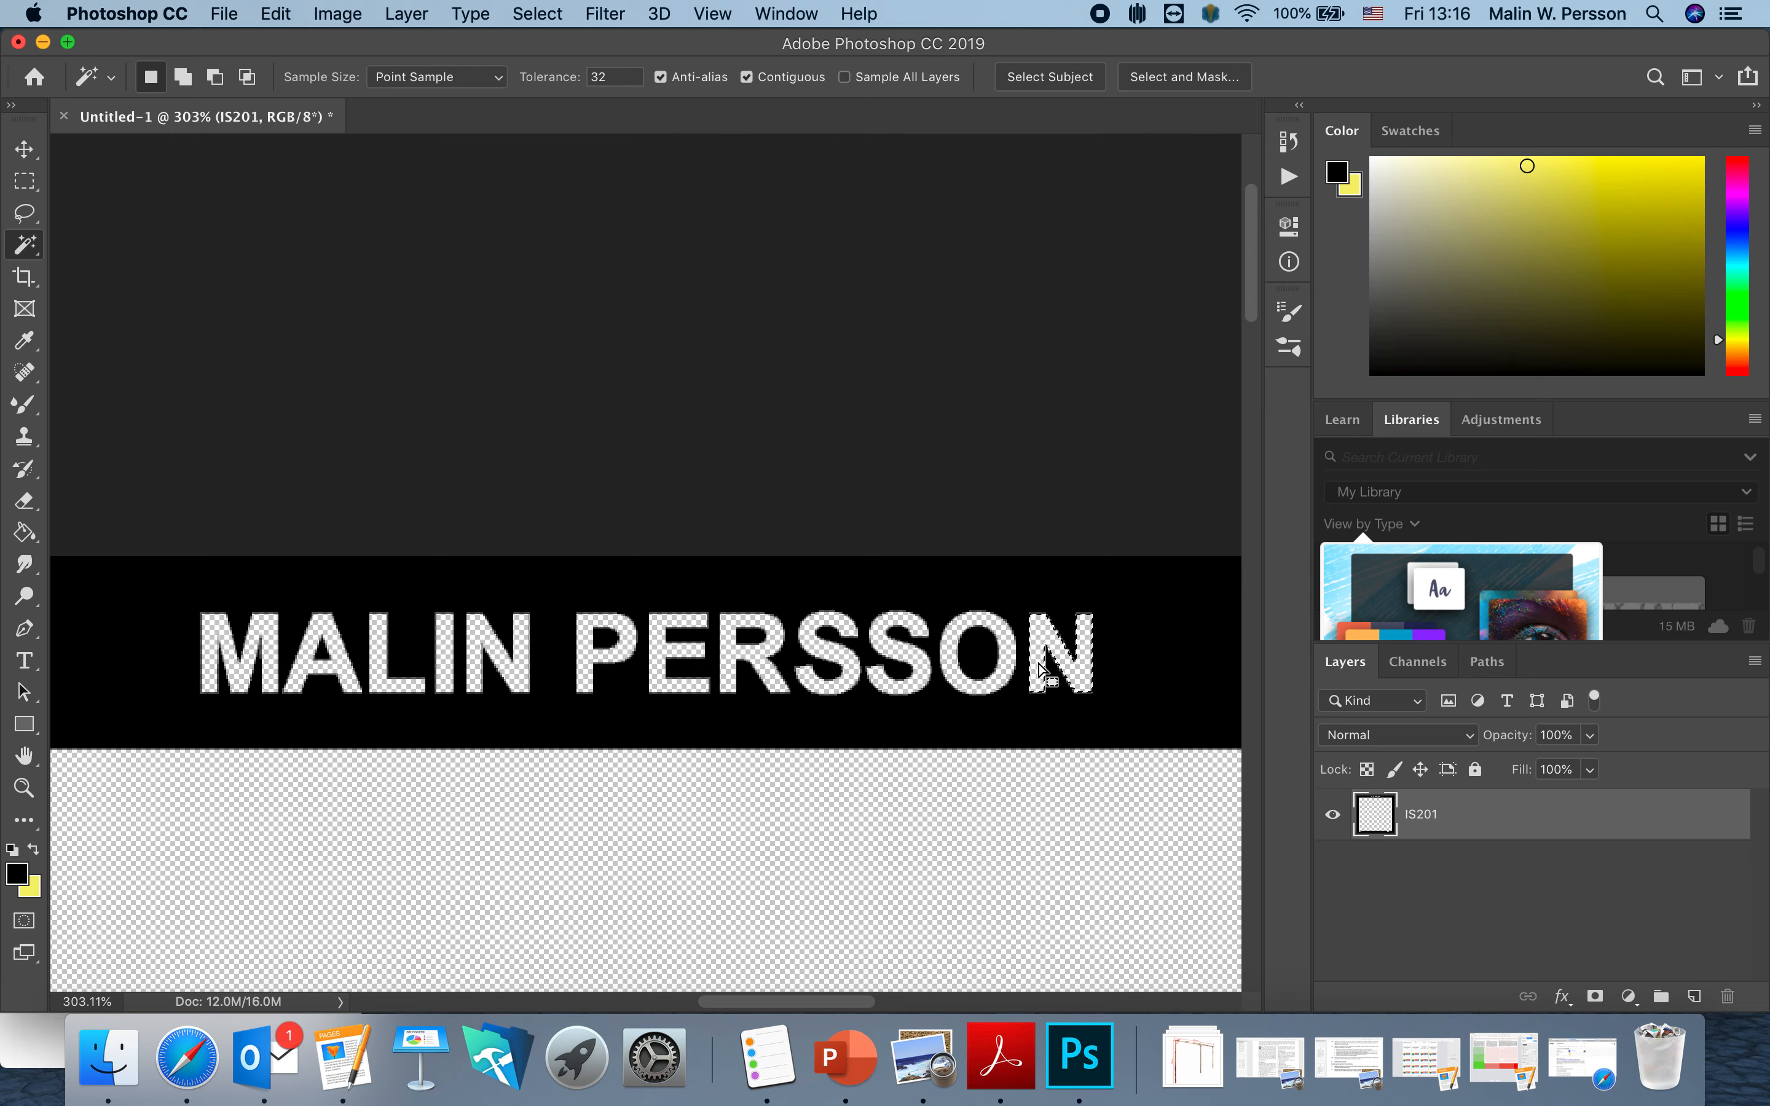
pyautogui.press('super+0')
pyautogui.scroll(-2, 1039, 664)
# Zoom to PROJECT and cut its P, R and O out to transparency.
pyautogui.scroll(-15, 1039, 665)
pyautogui.hscroll(4, 1039, 665)
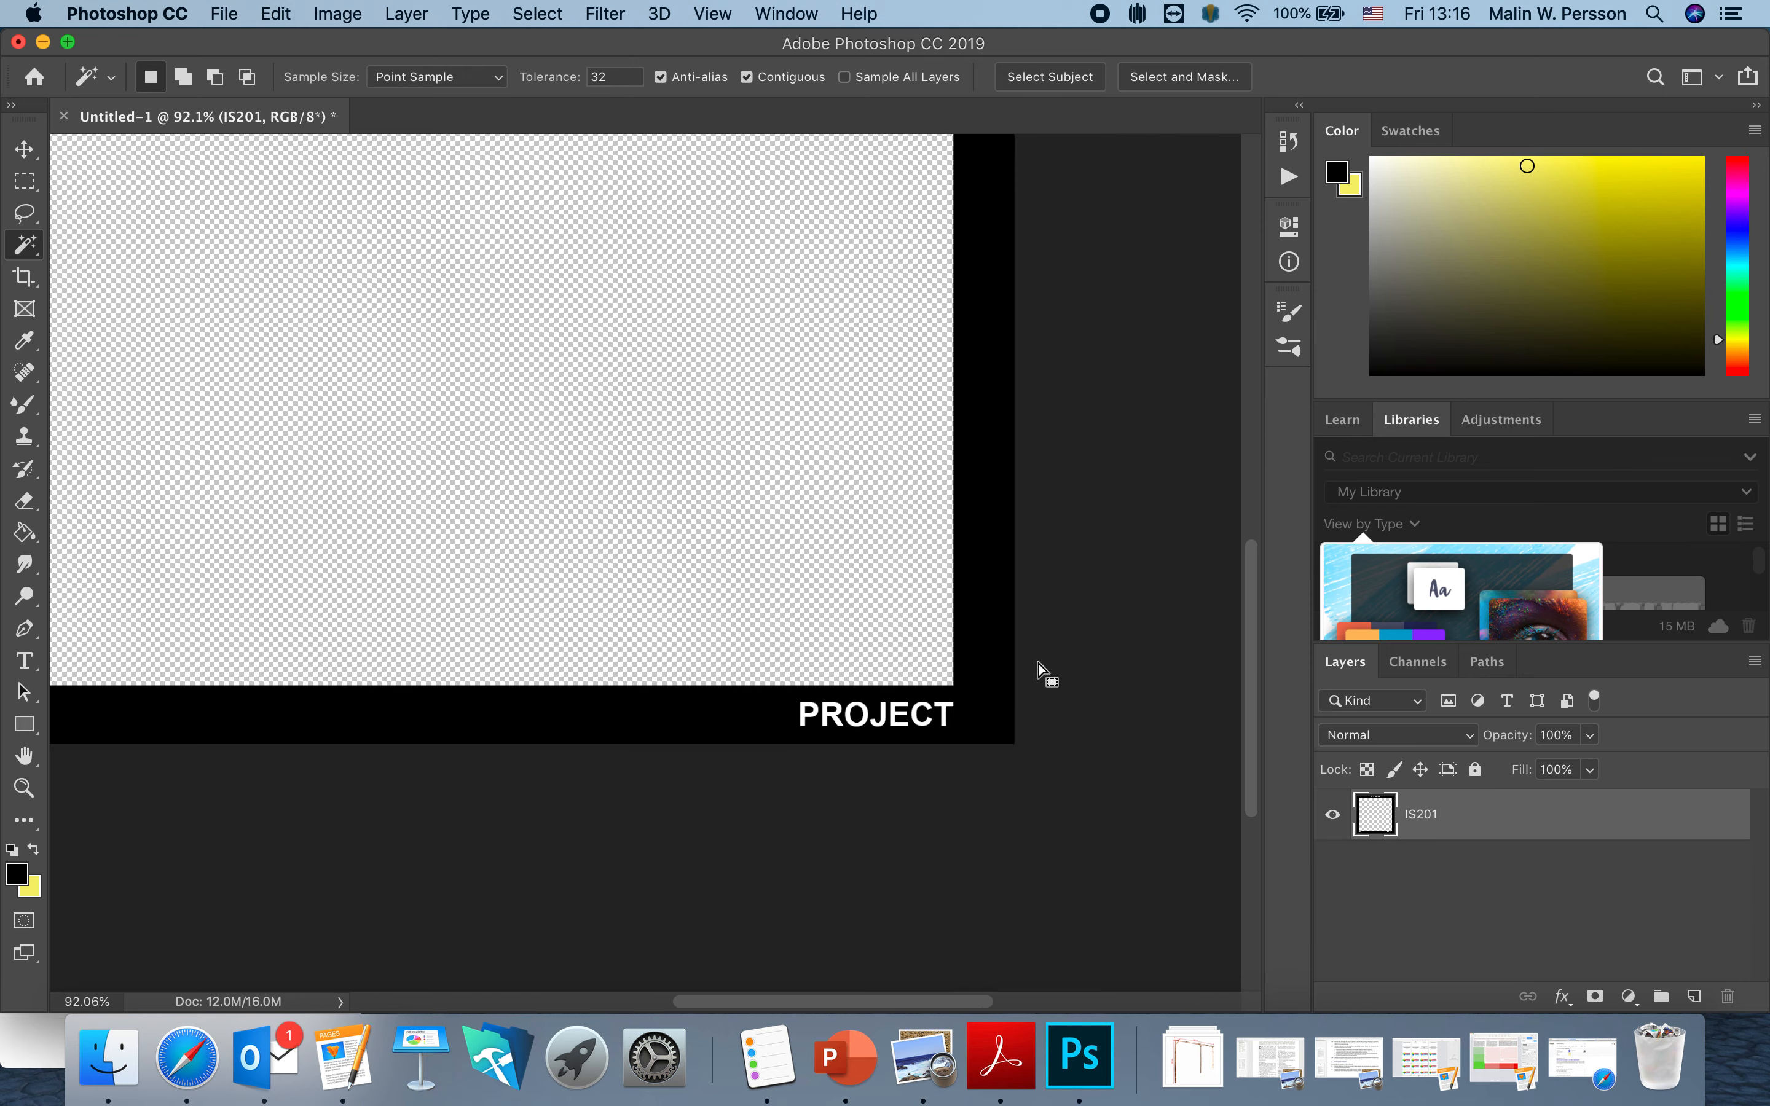
pyautogui.scroll(8, 761, 505)
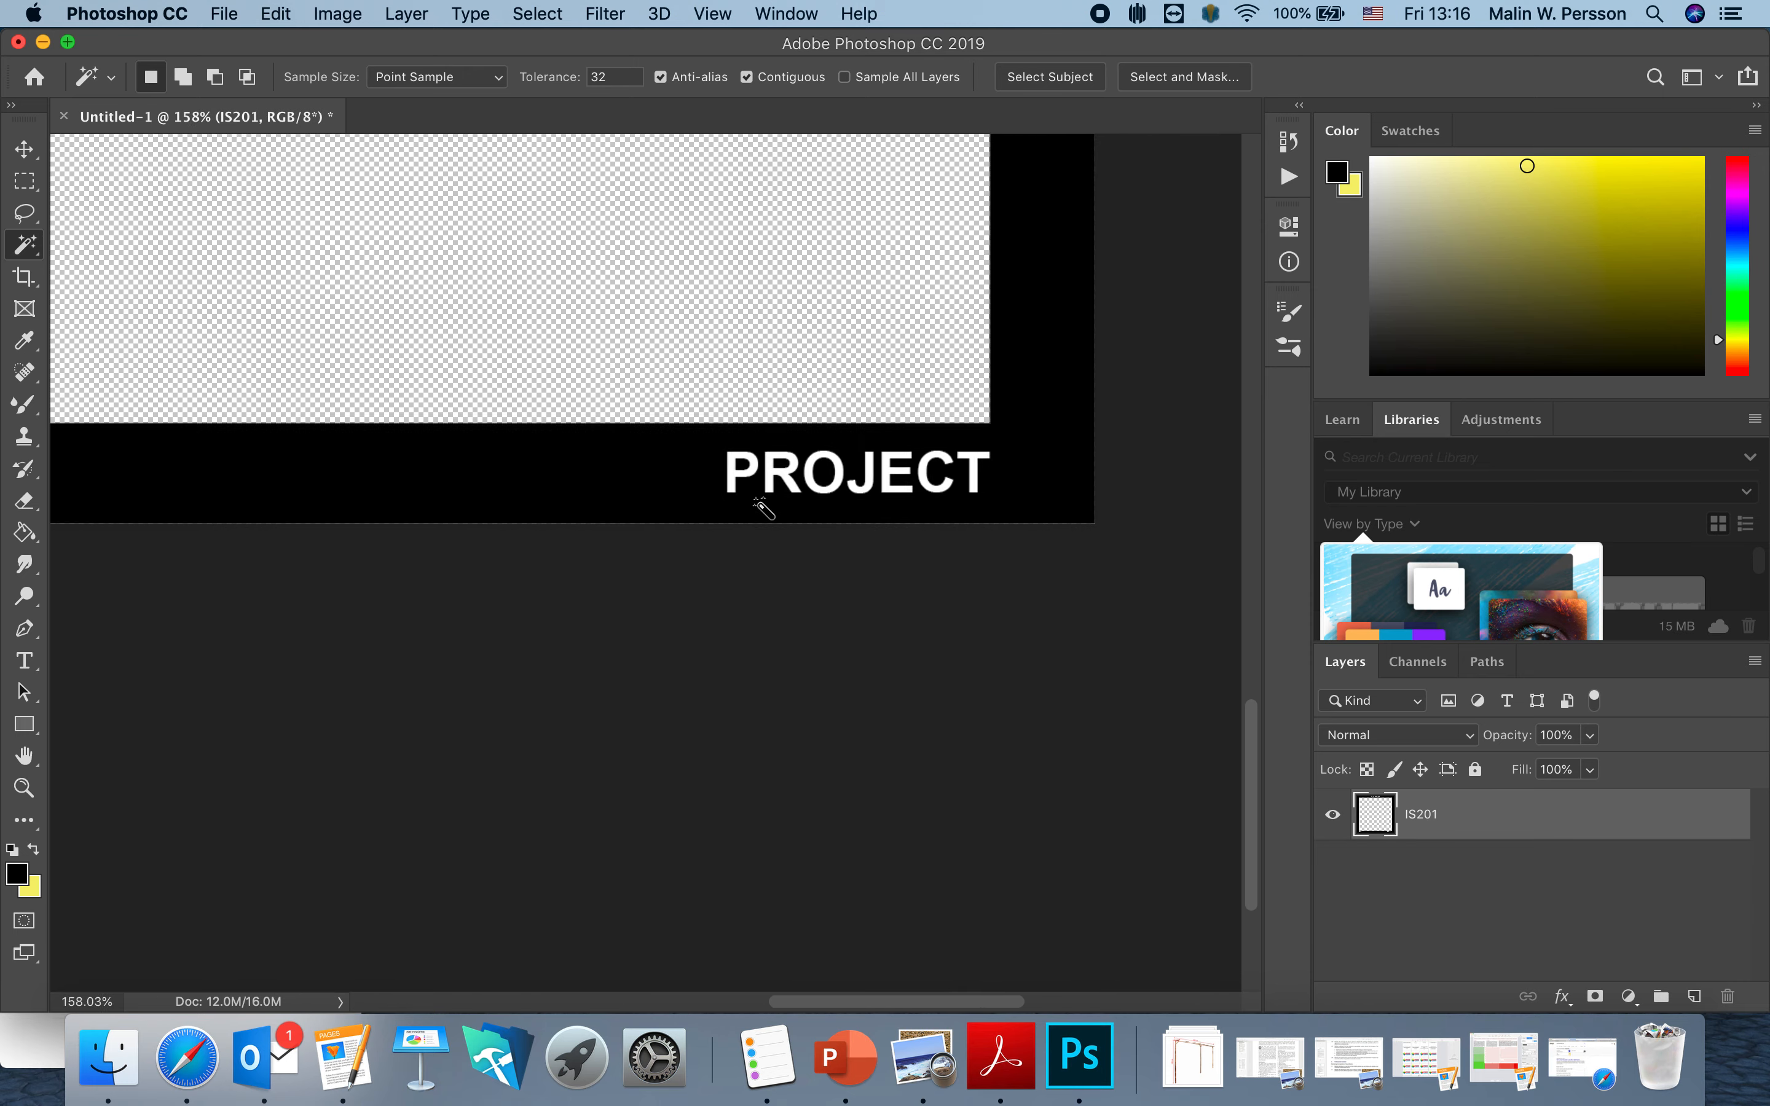
pyautogui.scroll(5, 931, 466)
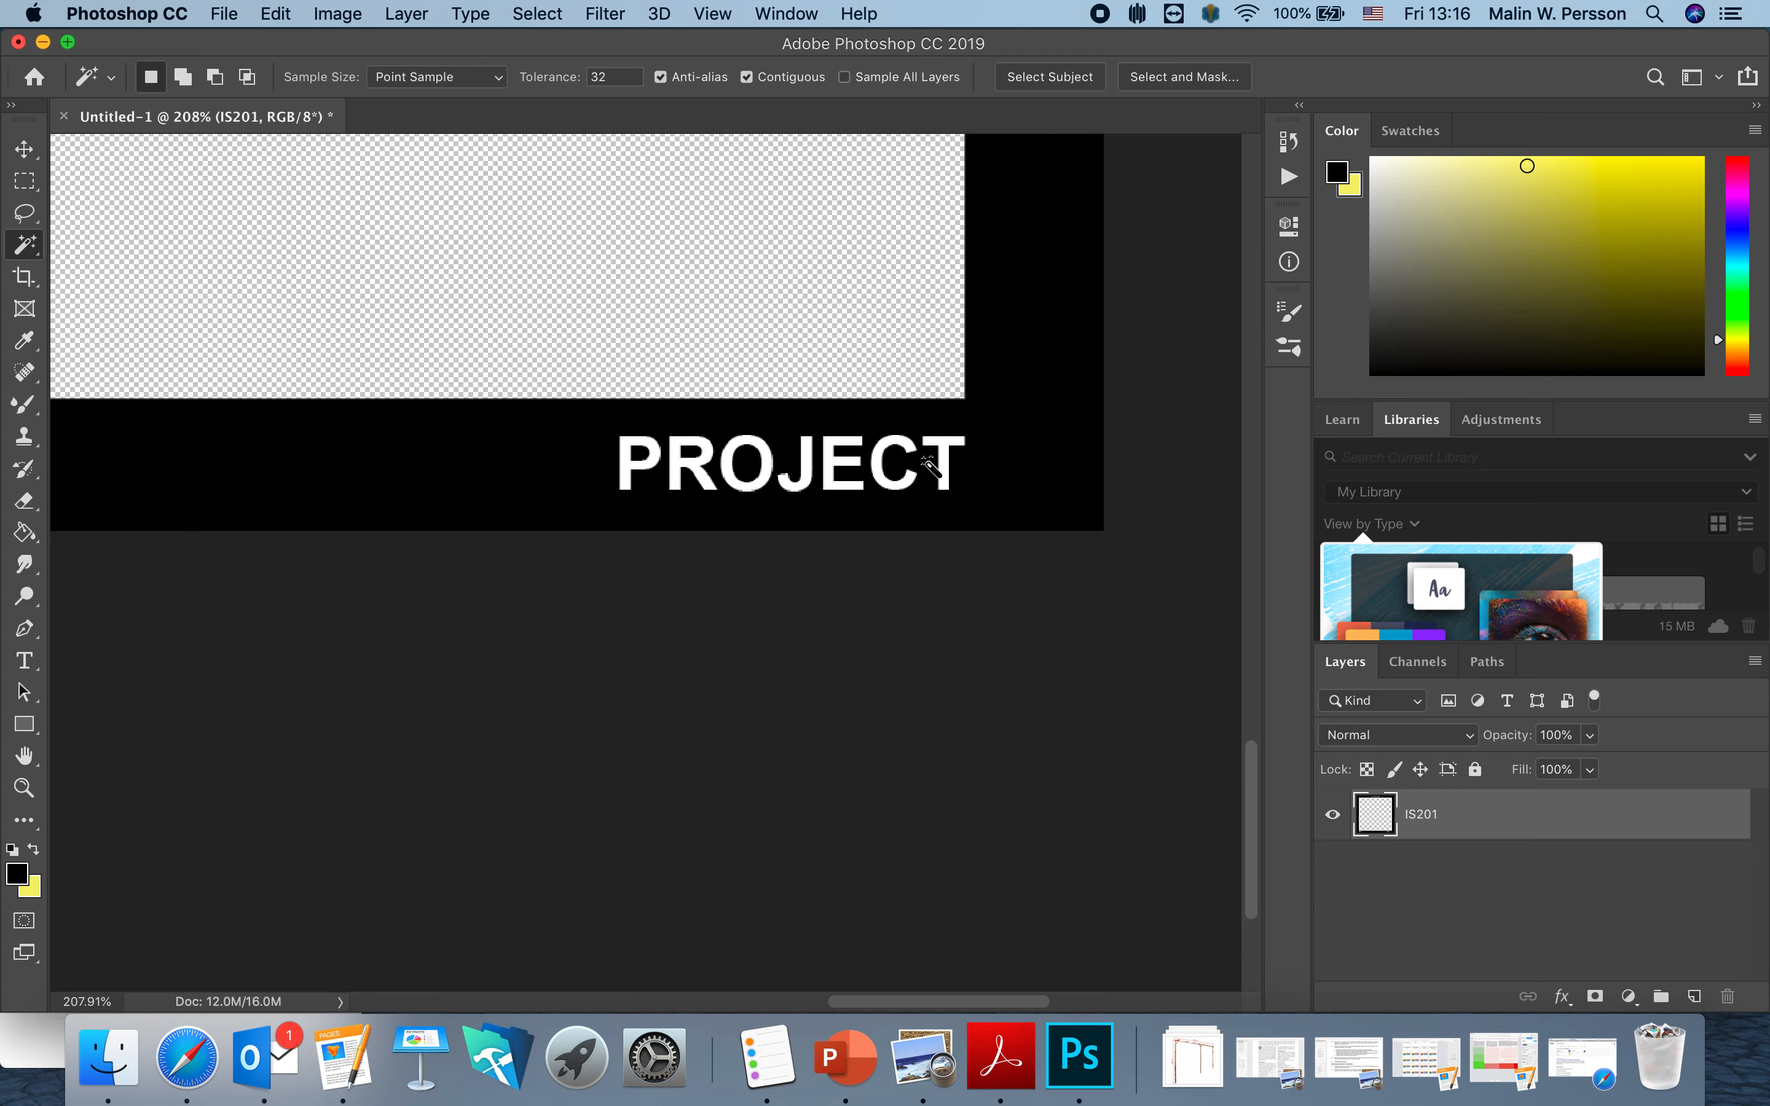
pyautogui.scroll(5, 931, 466)
pyautogui.hscroll(5, 931, 466)
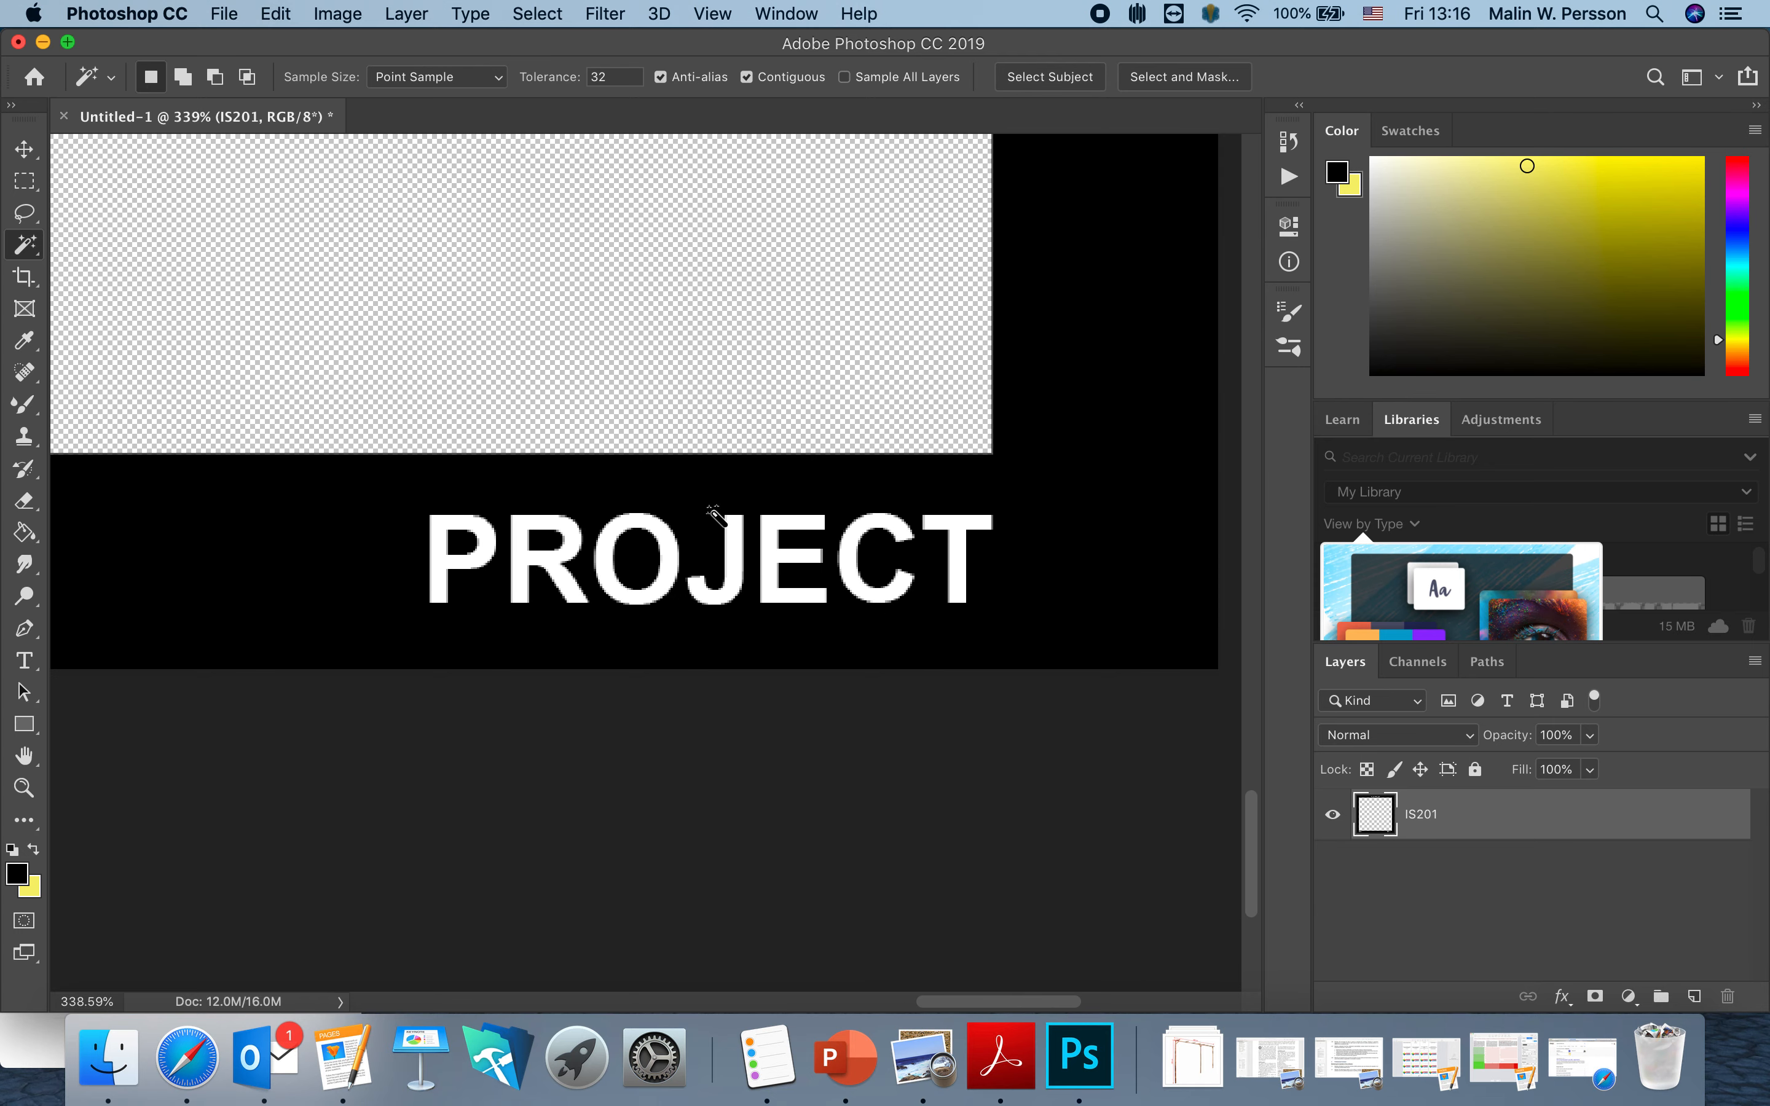
pyautogui.click(444, 562)
pyautogui.press('Delete')
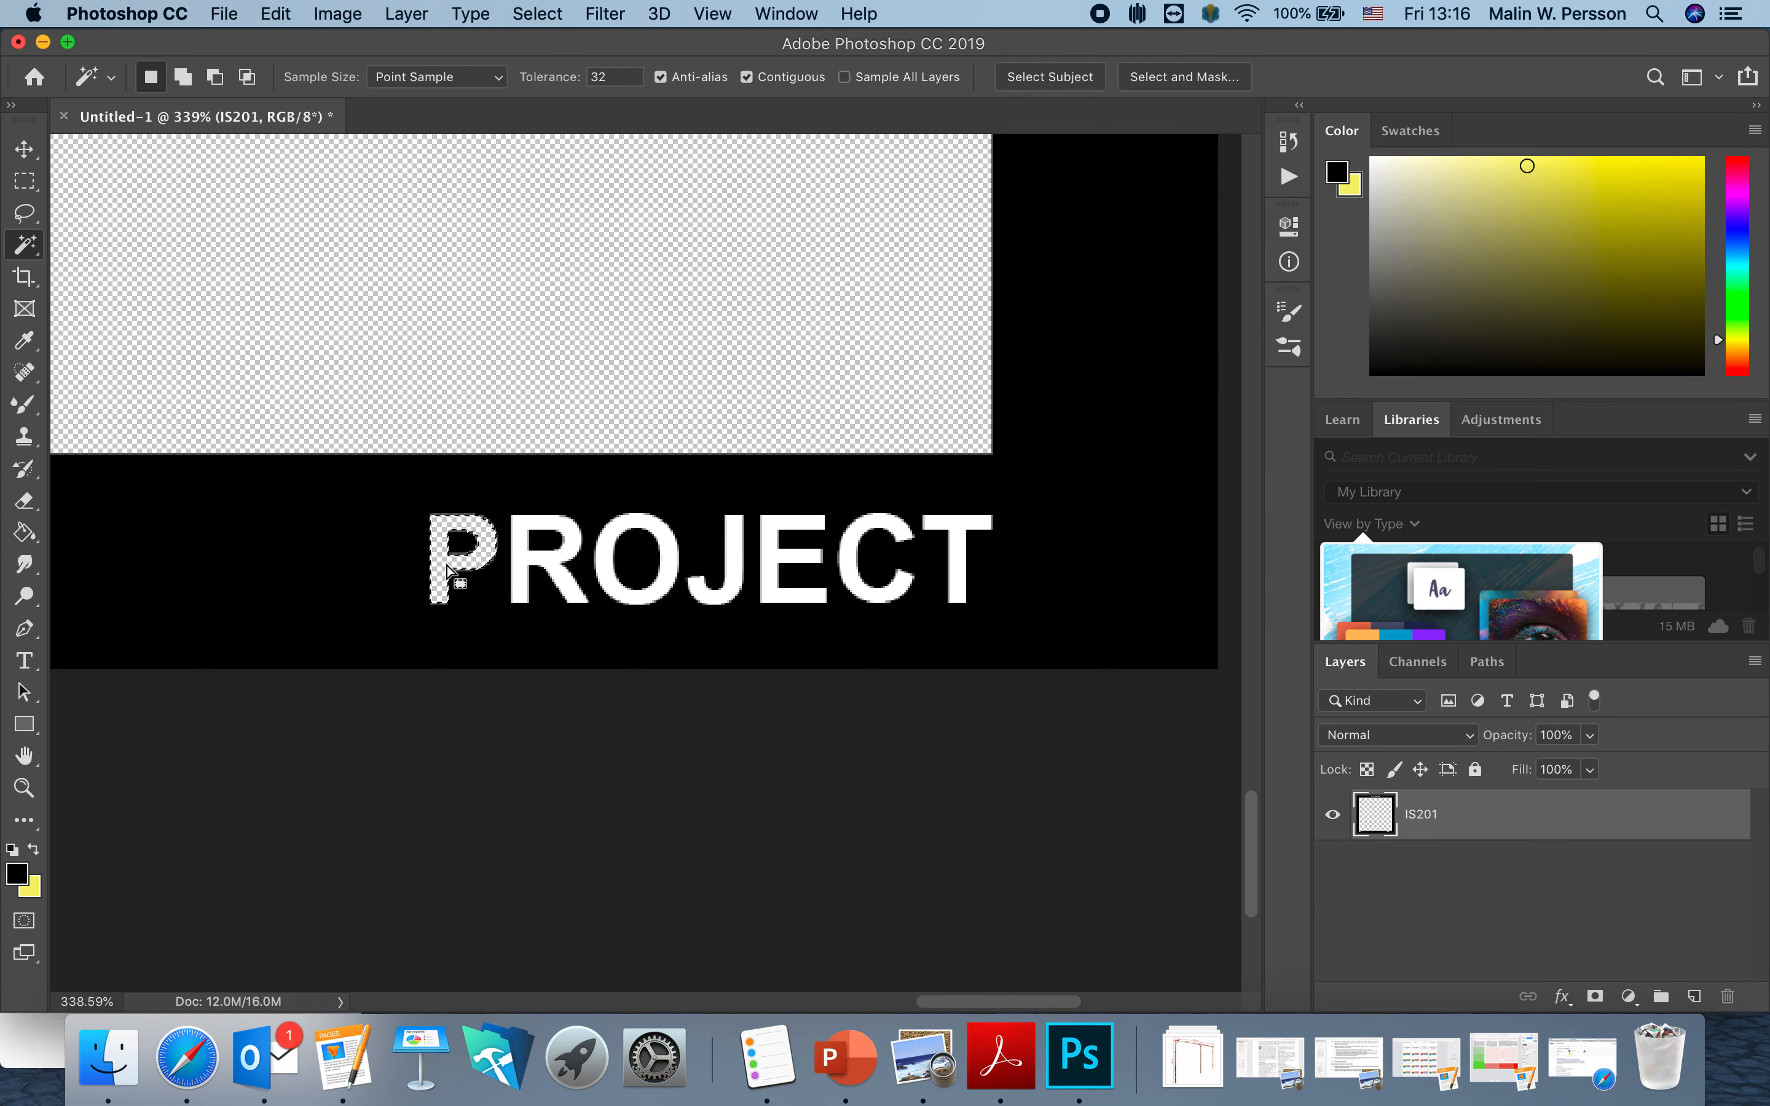
pyautogui.click(525, 560)
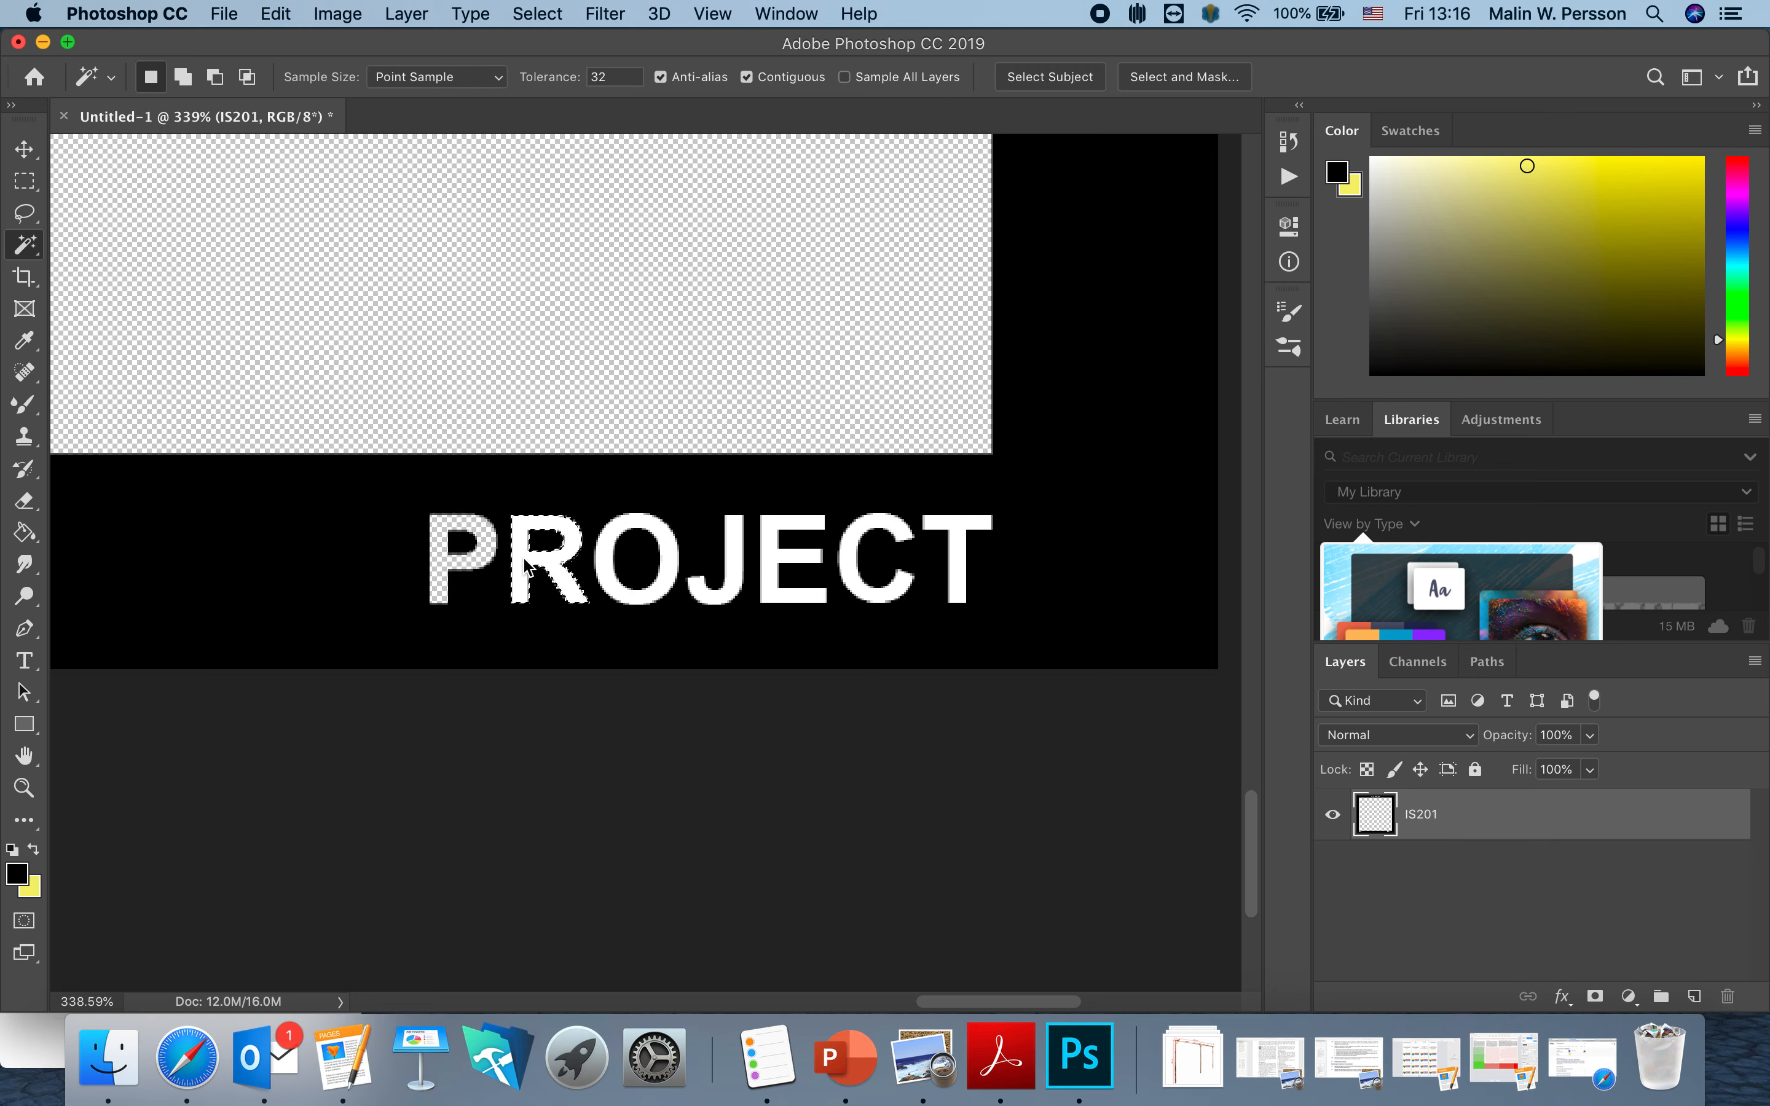
pyautogui.click(605, 560)
pyautogui.press('Delete')
# Cut the J, E, C and T of PROJECT out to transparency.
pyautogui.click(699, 586)
pyautogui.press('Delete')
pyautogui.click(774, 558)
pyautogui.press('Delete')
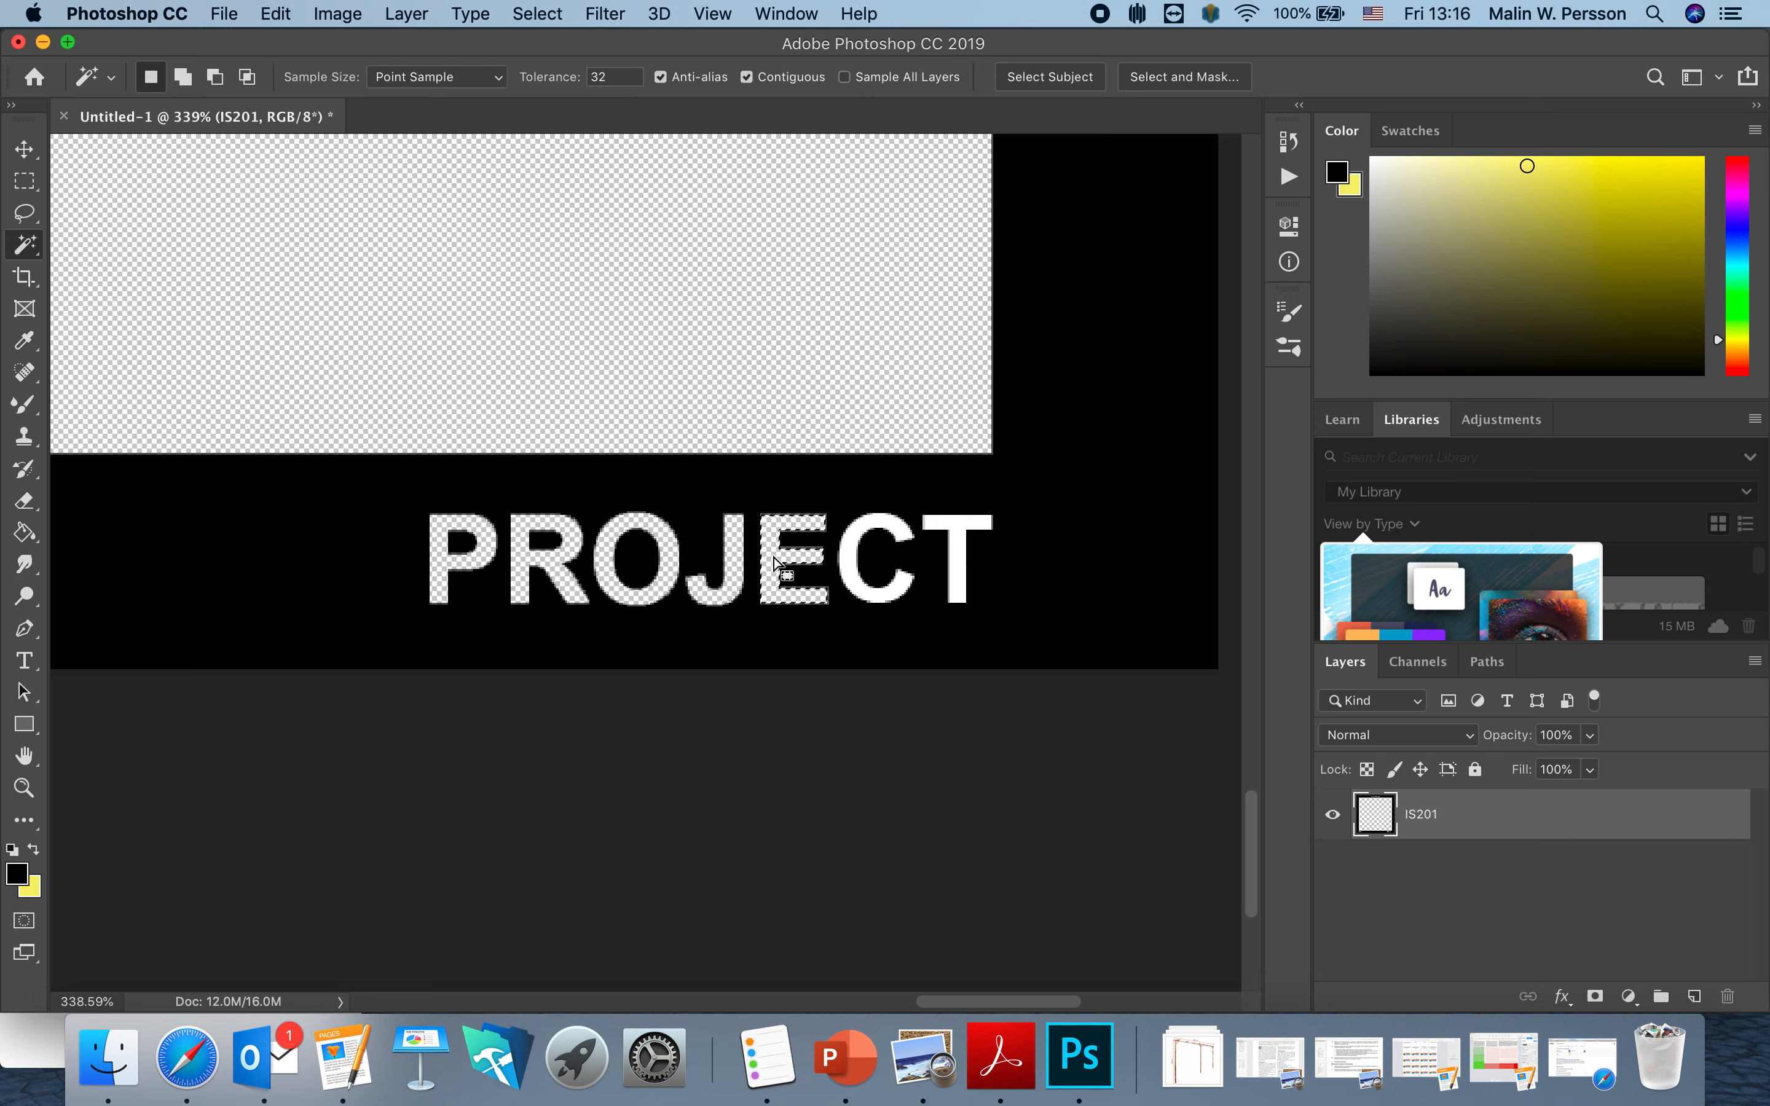
pyautogui.click(847, 559)
pyautogui.press('Delete')
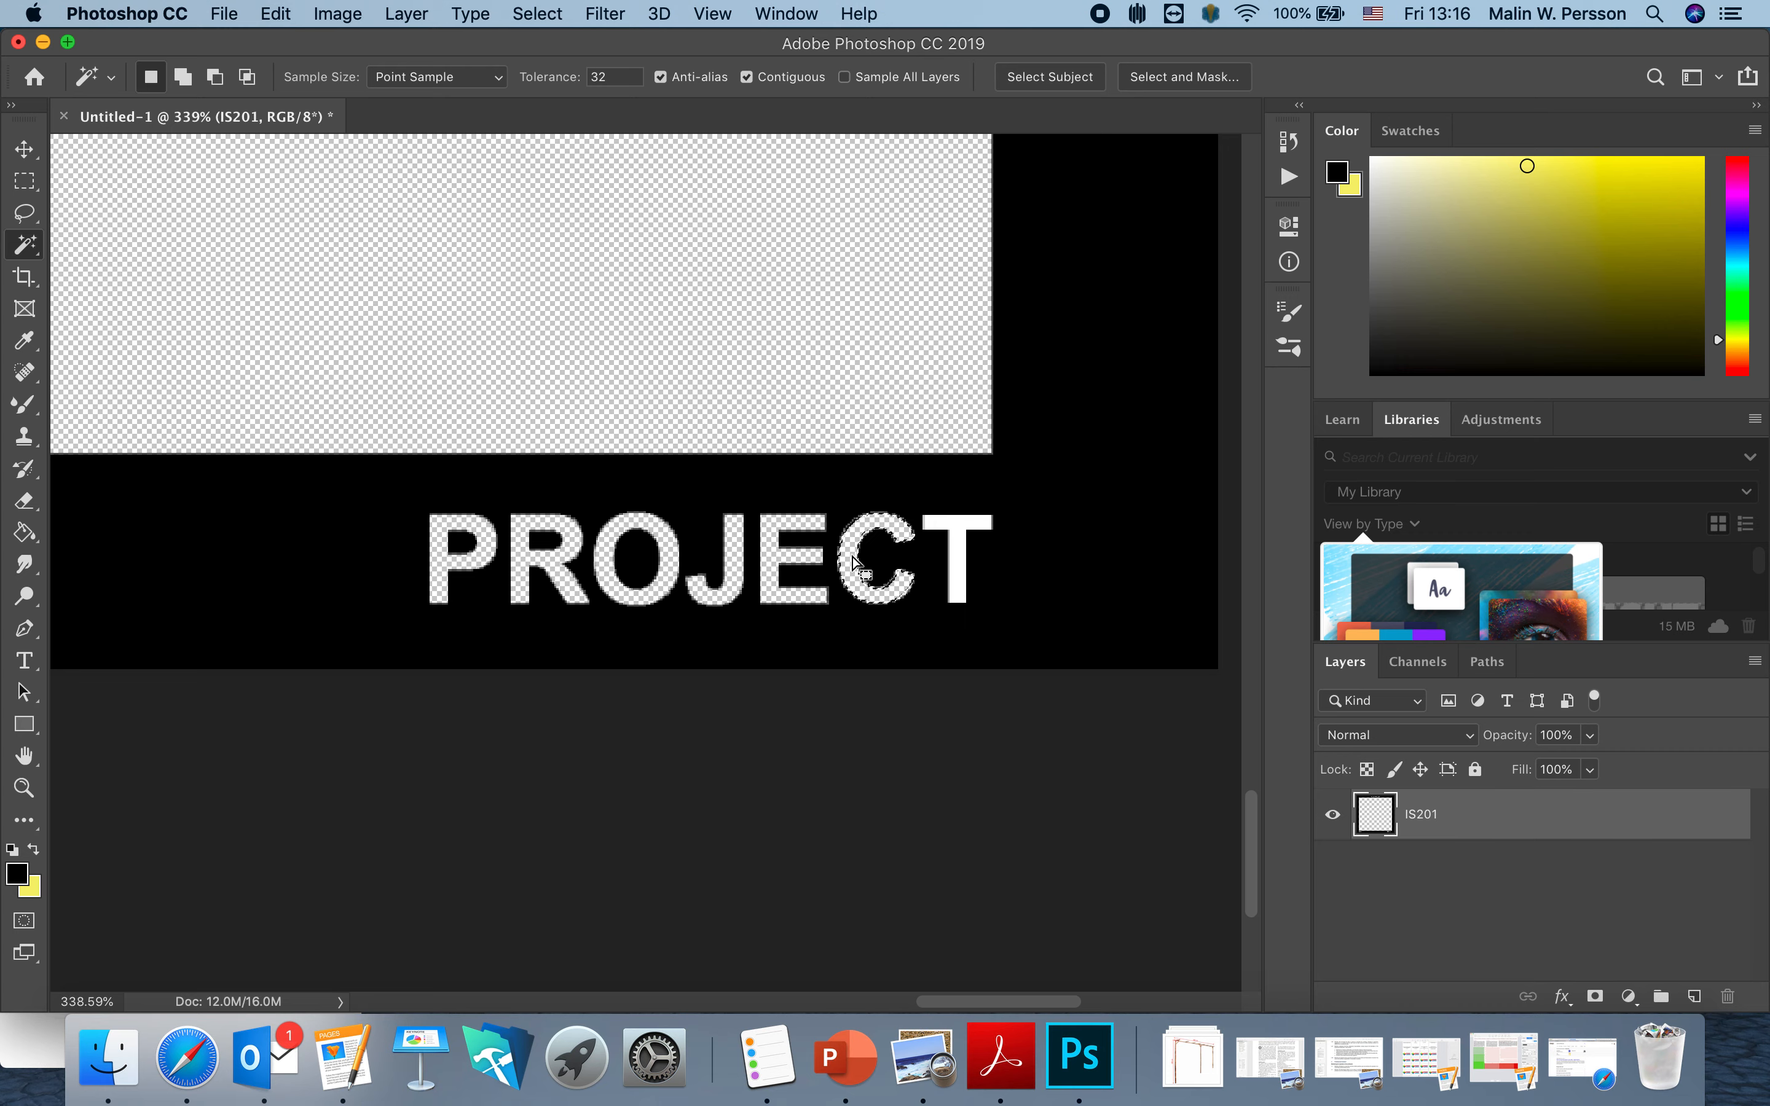
pyautogui.click(955, 550)
pyautogui.press('Delete')
pyautogui.hscroll(-15, 593, 597)
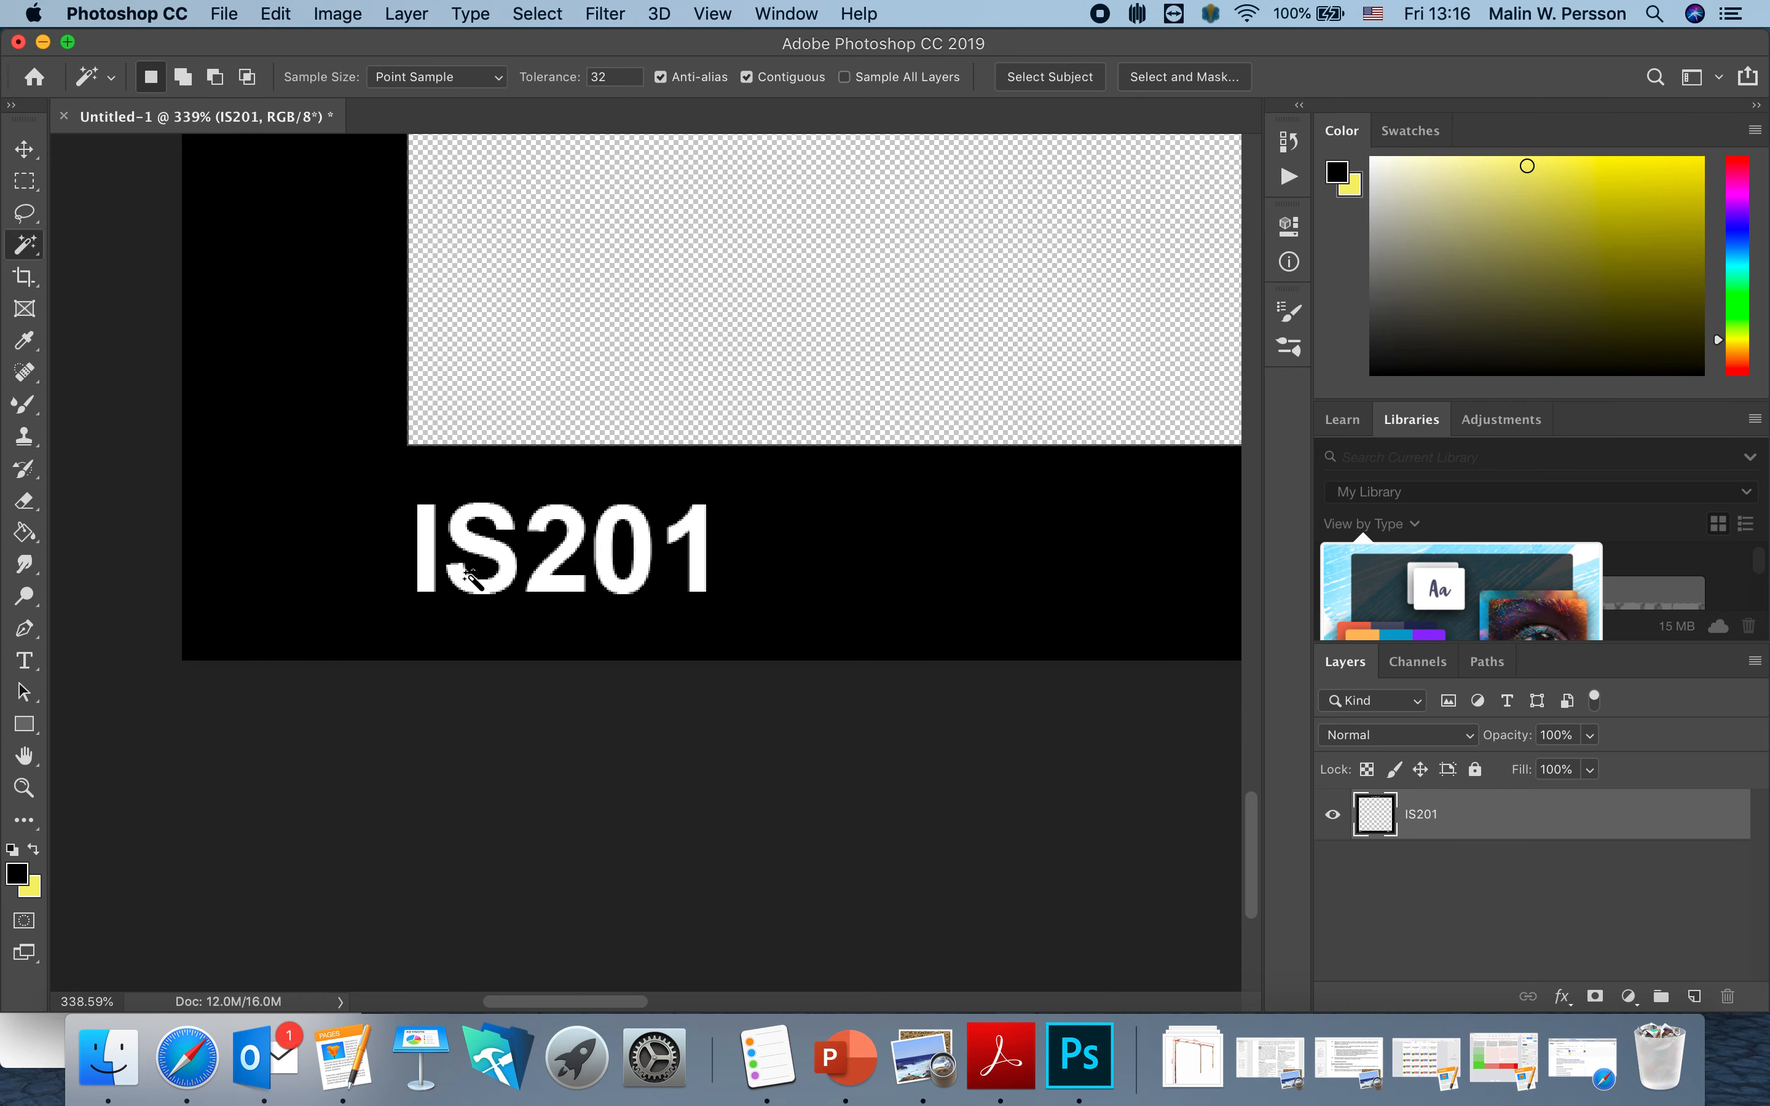
# Cut the I, S and 2 of IS201 out to transparency, then deselect.
pyautogui.click(433, 560)
pyautogui.press('Delete')
pyautogui.click(472, 547)
pyautogui.press('Delete')
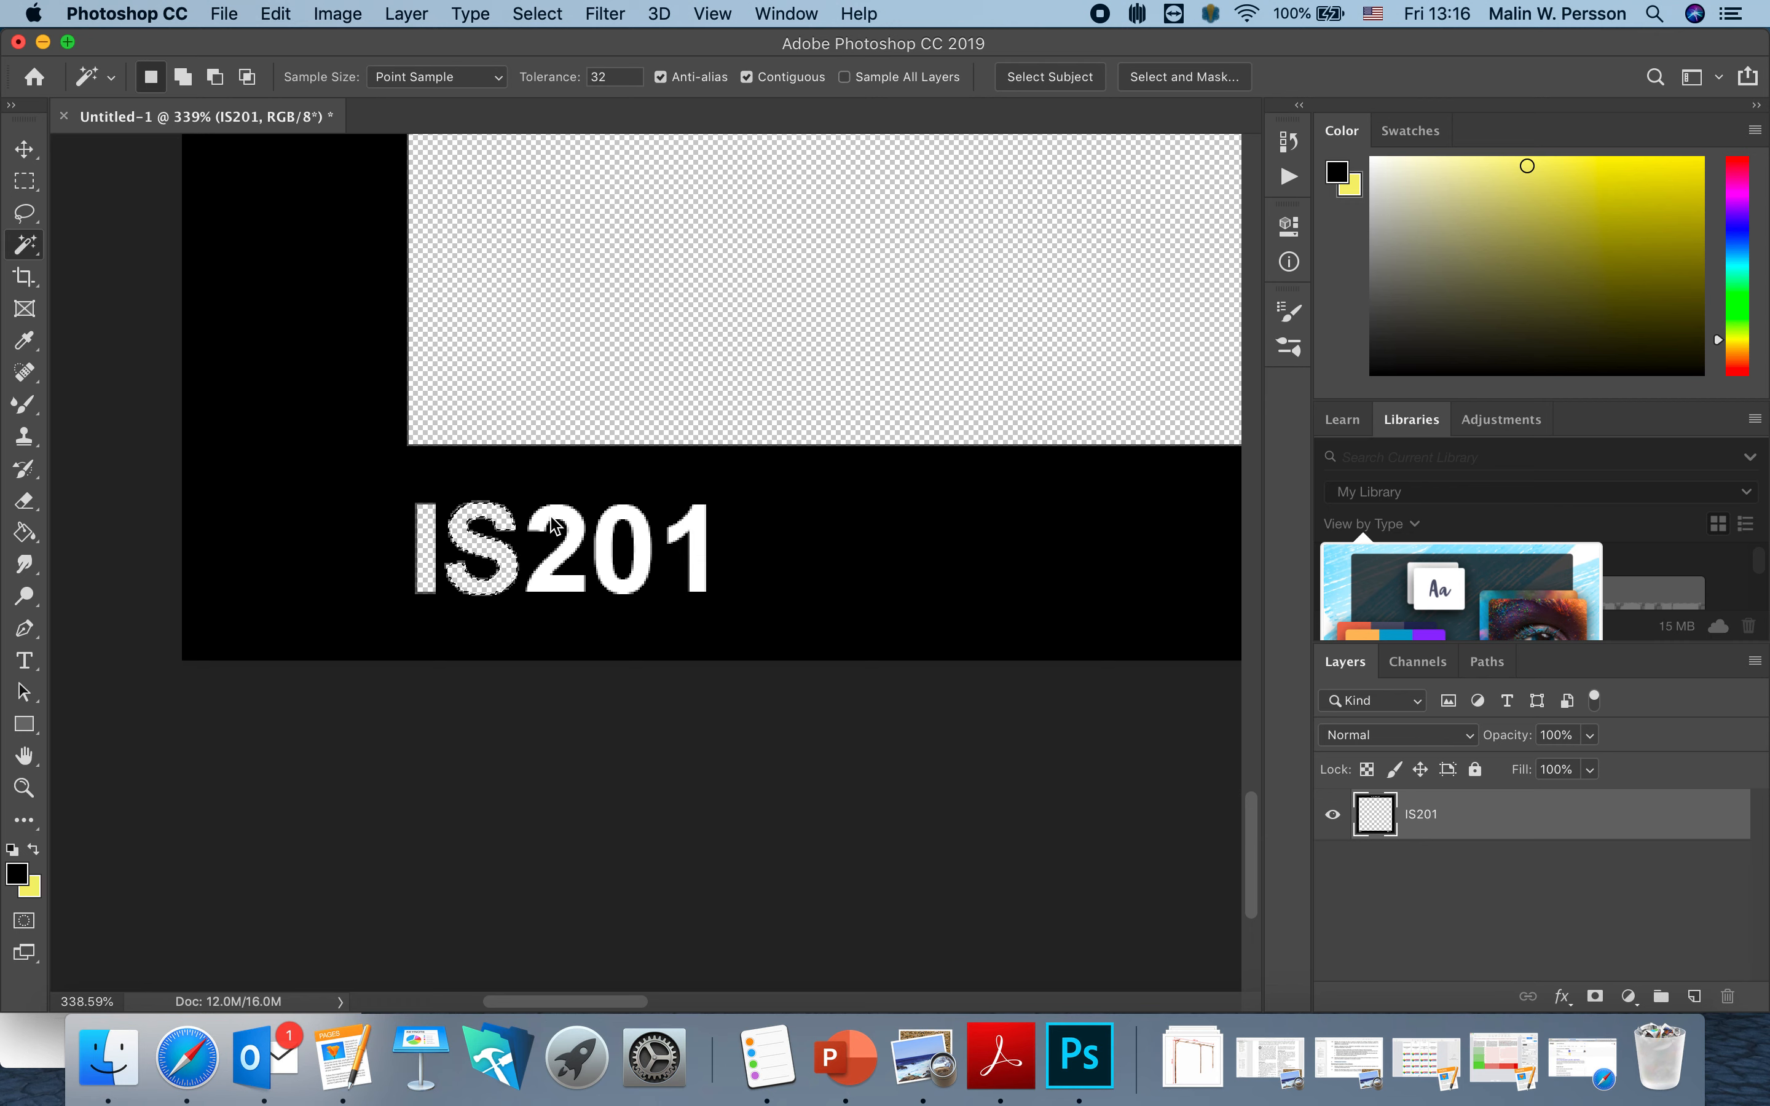
pyautogui.click(545, 523)
pyautogui.press('Delete')
pyautogui.press('super+d')
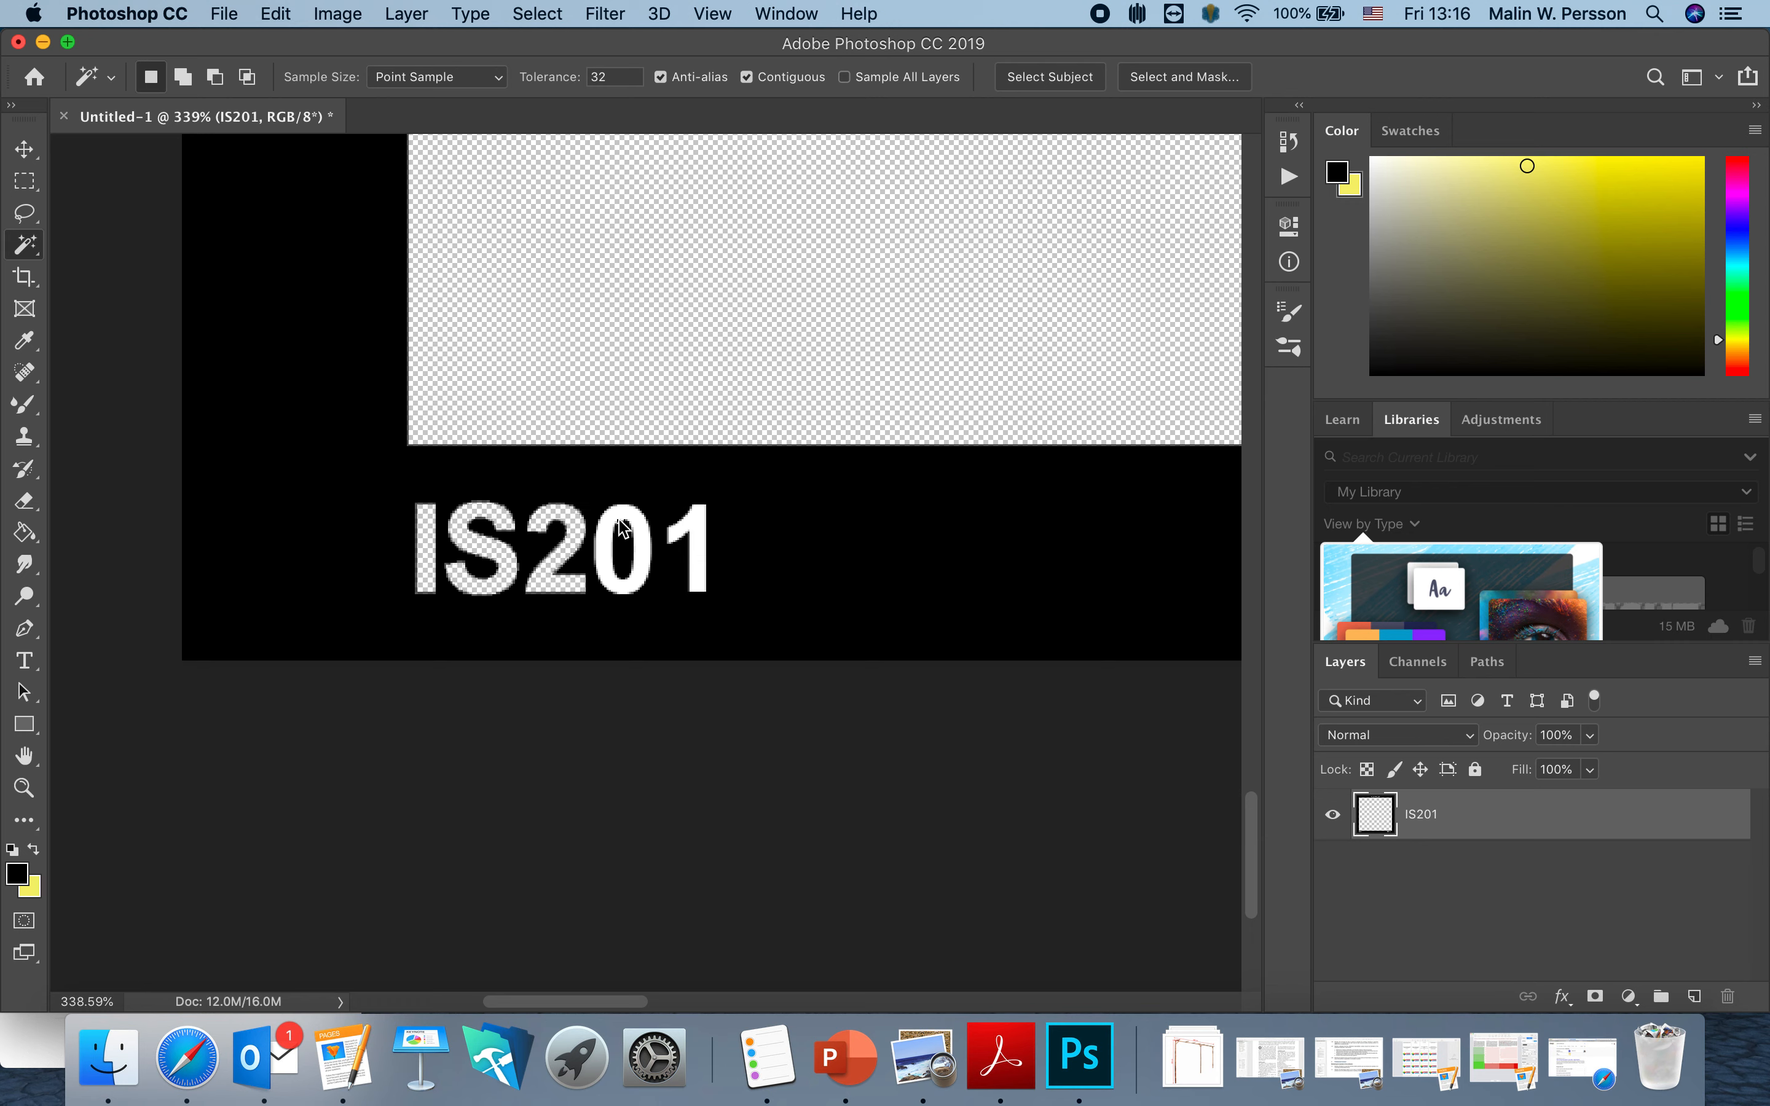
# Cut the 0 and 1 of IS201 out, then zoom out to view the whole frame.
pyautogui.click(619, 516)
pyautogui.press('Delete')
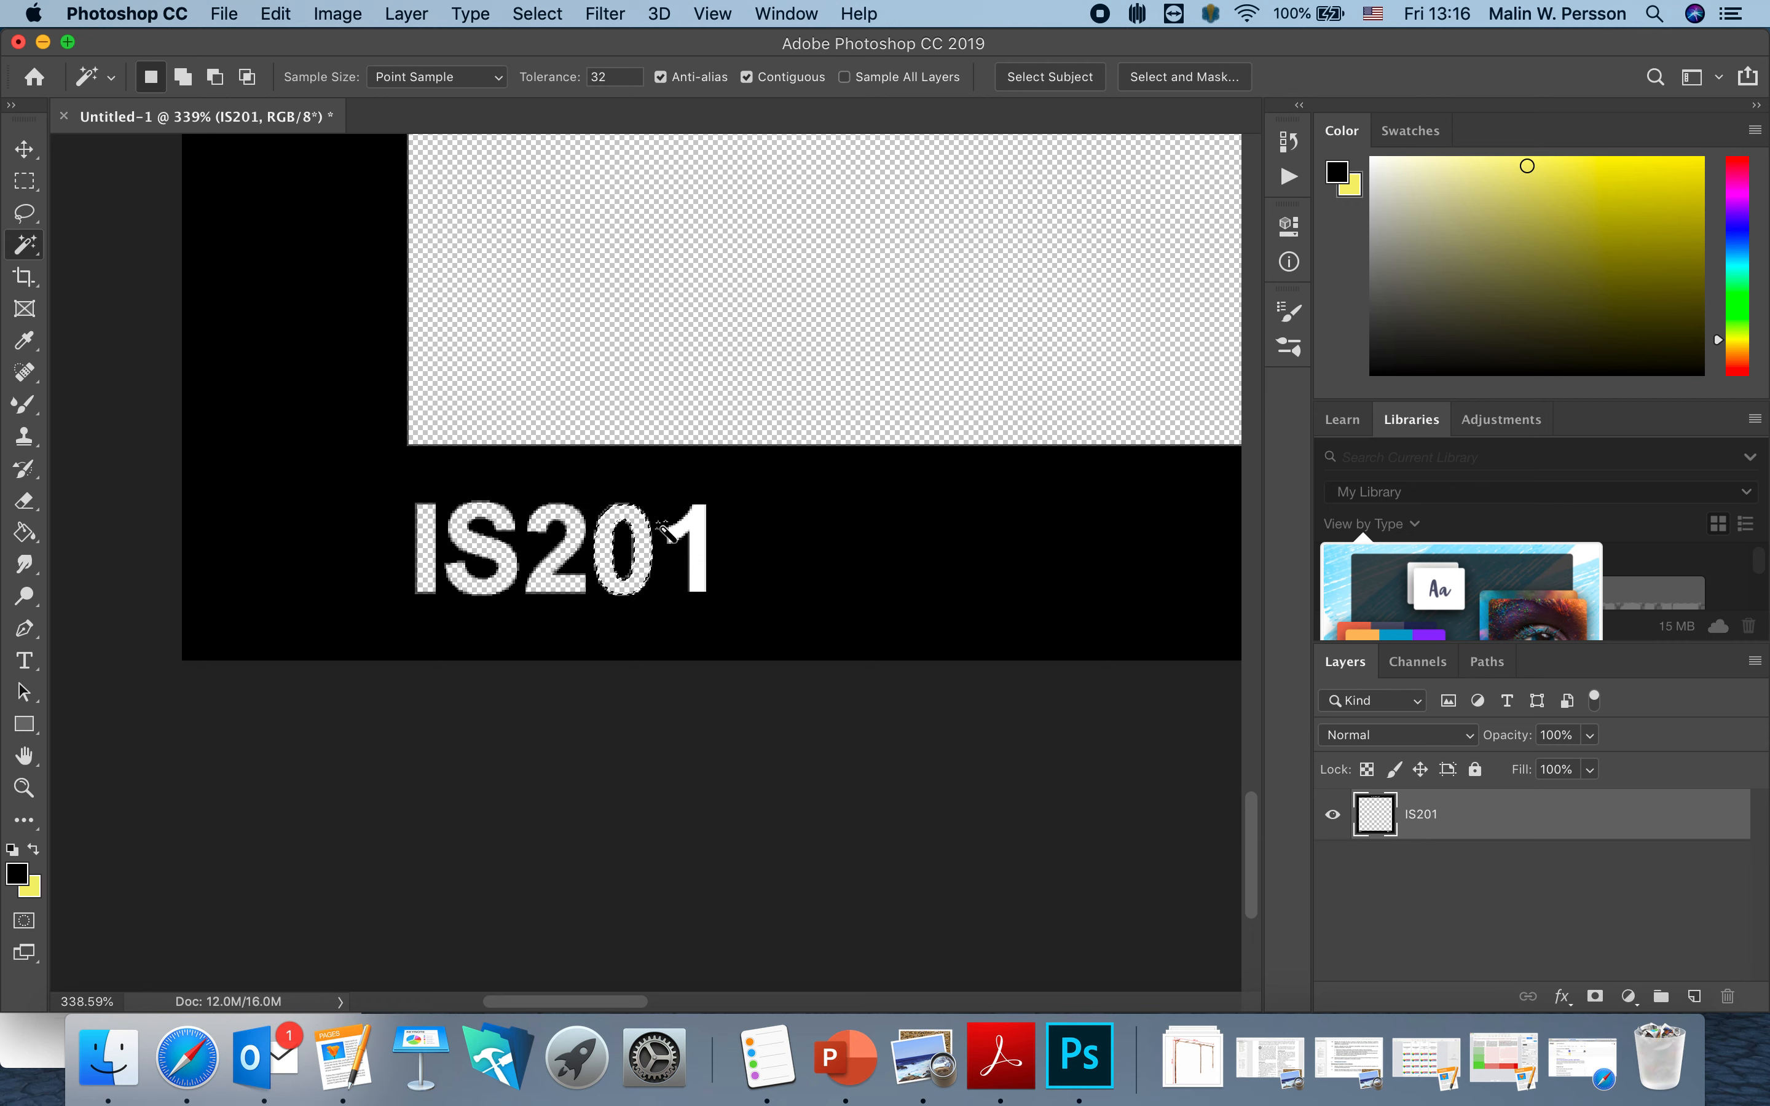
pyautogui.click(691, 527)
pyautogui.press('Delete')
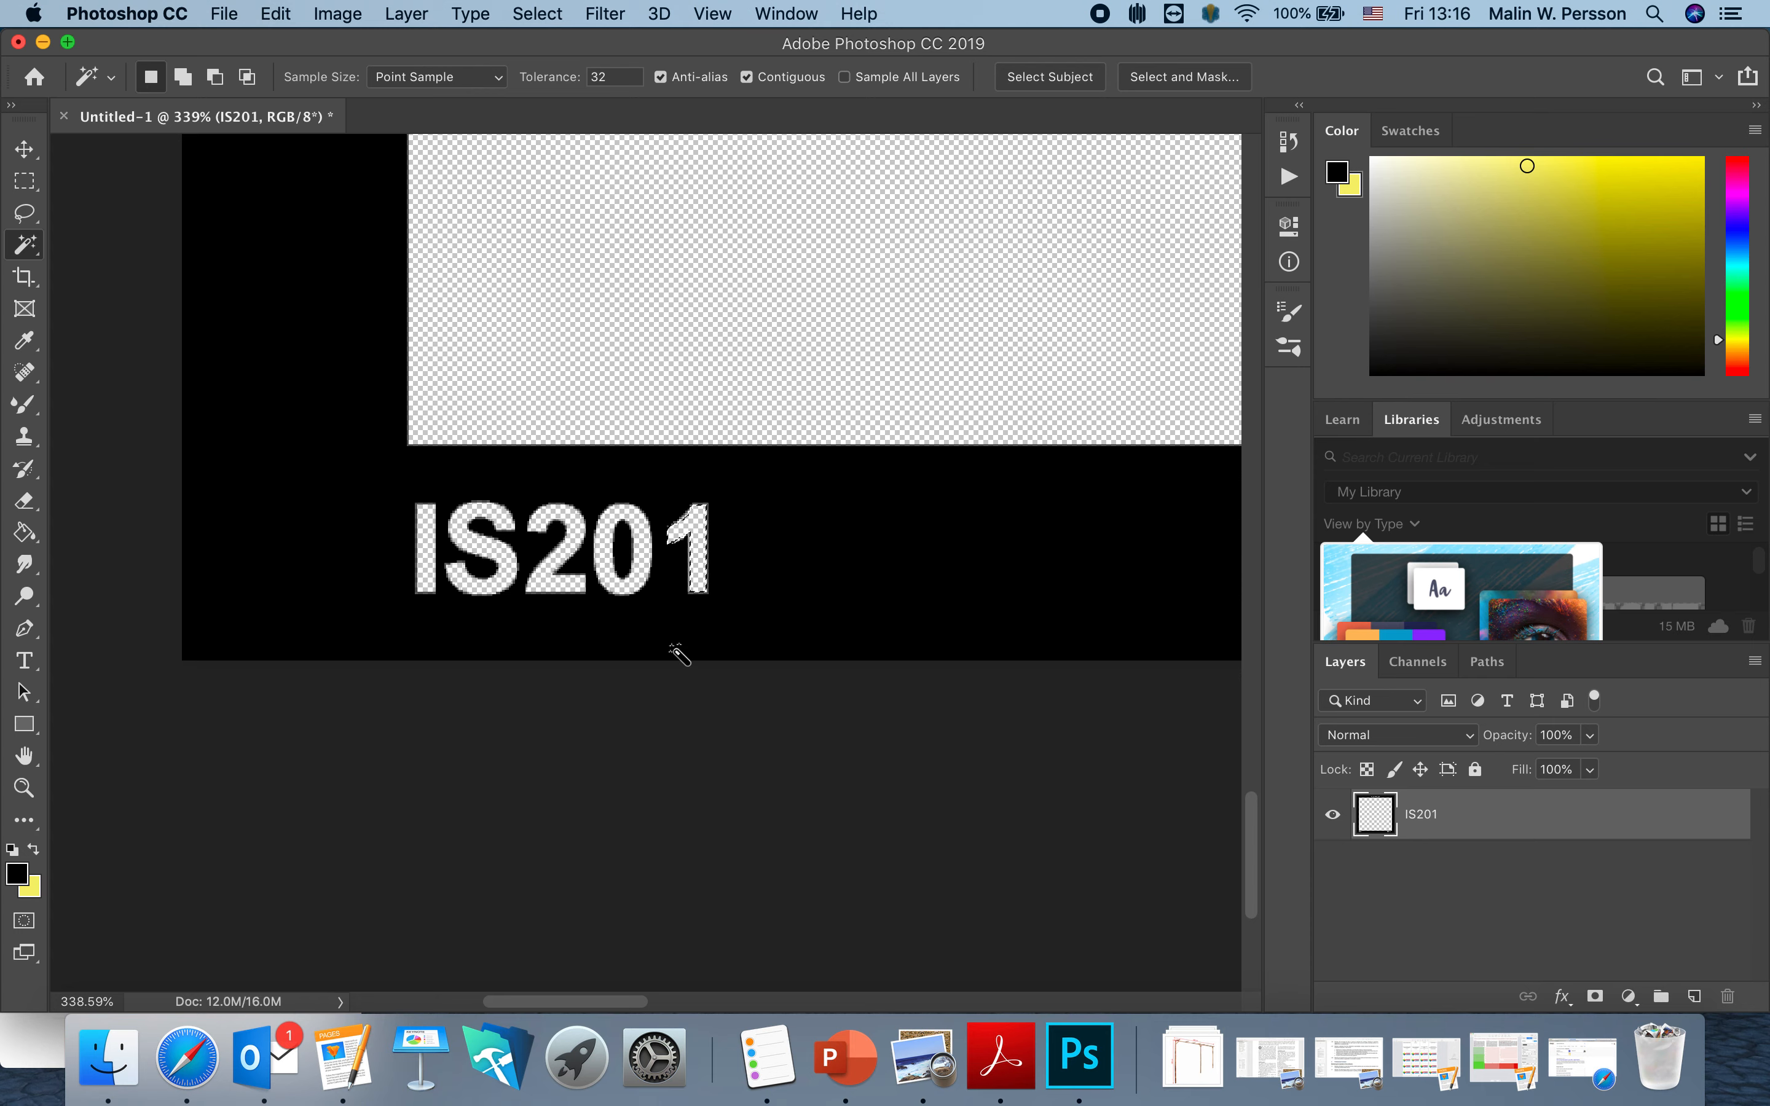
pyautogui.scroll(-3, 673, 653)
pyautogui.scroll(-3, 678, 654)
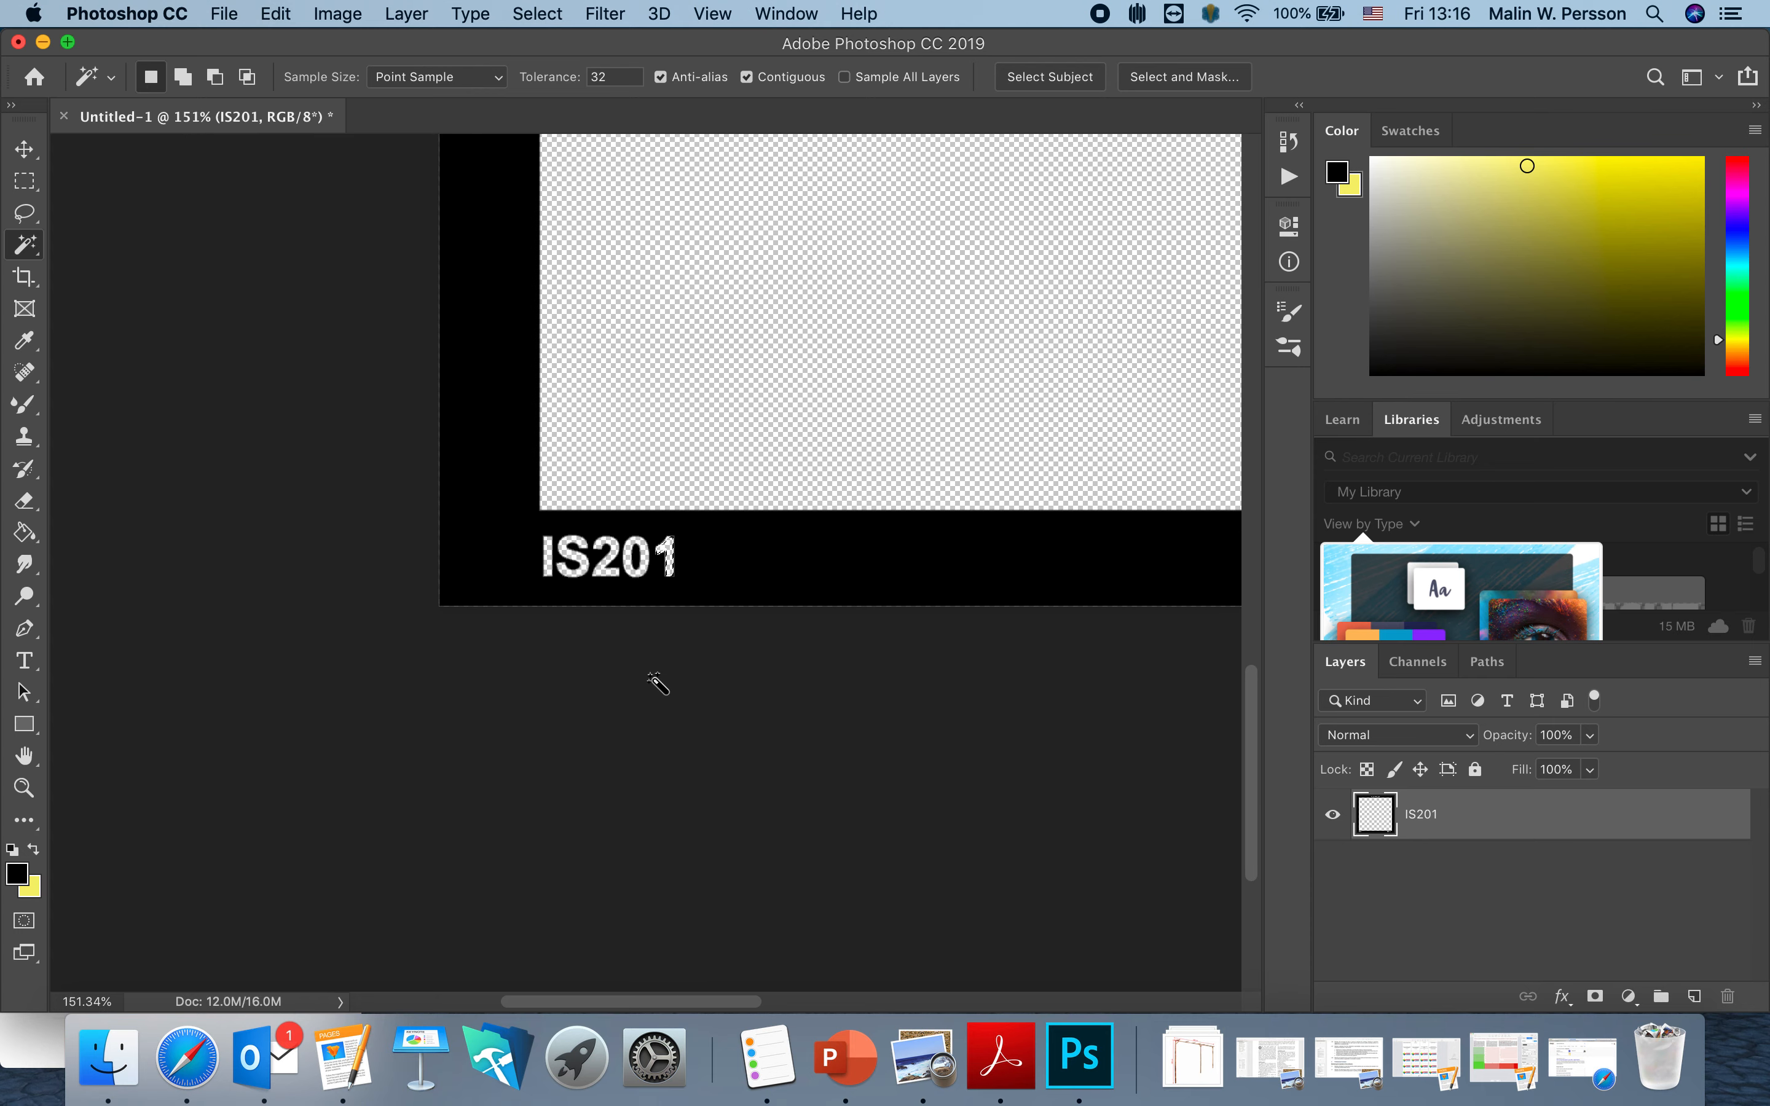
pyautogui.scroll(-3, 671, 667)
pyautogui.hscroll(5, 657, 683)
pyautogui.hscroll(-3, 657, 683)
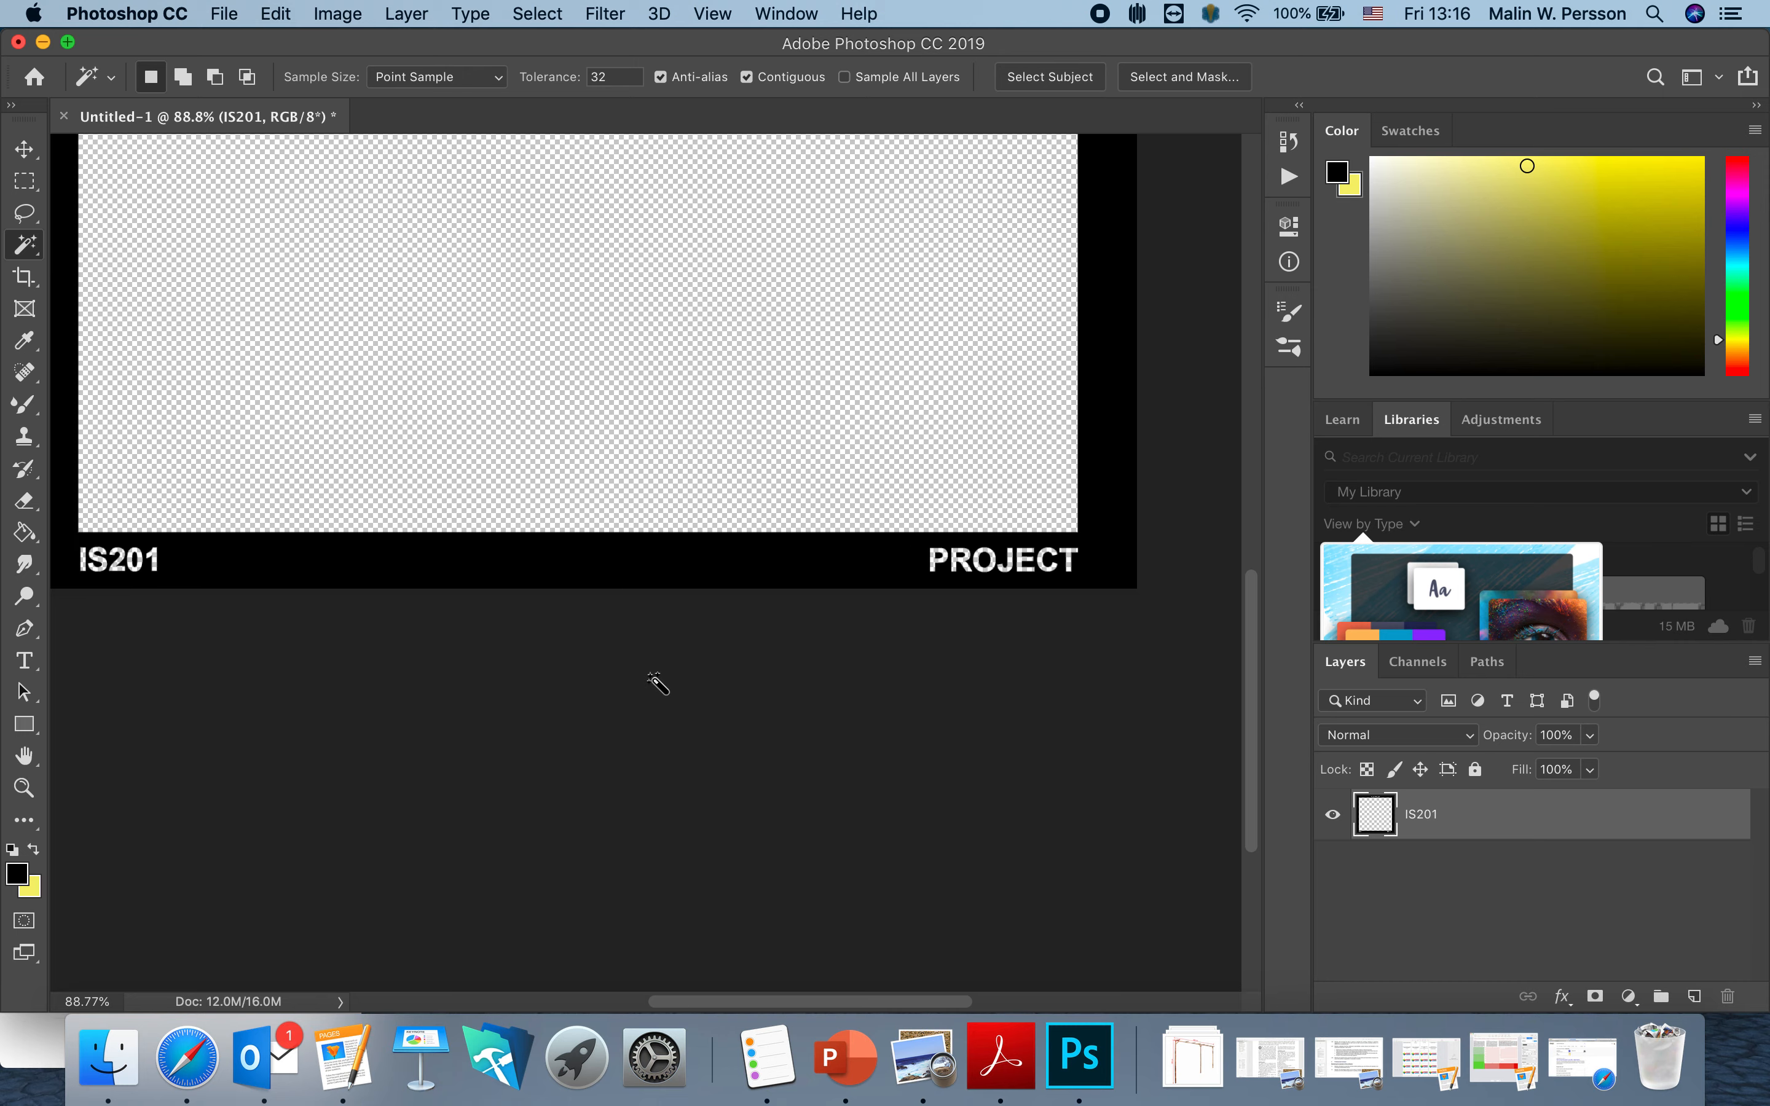
pyautogui.scroll(5, 655, 681)
pyautogui.scroll(-3, 647, 688)
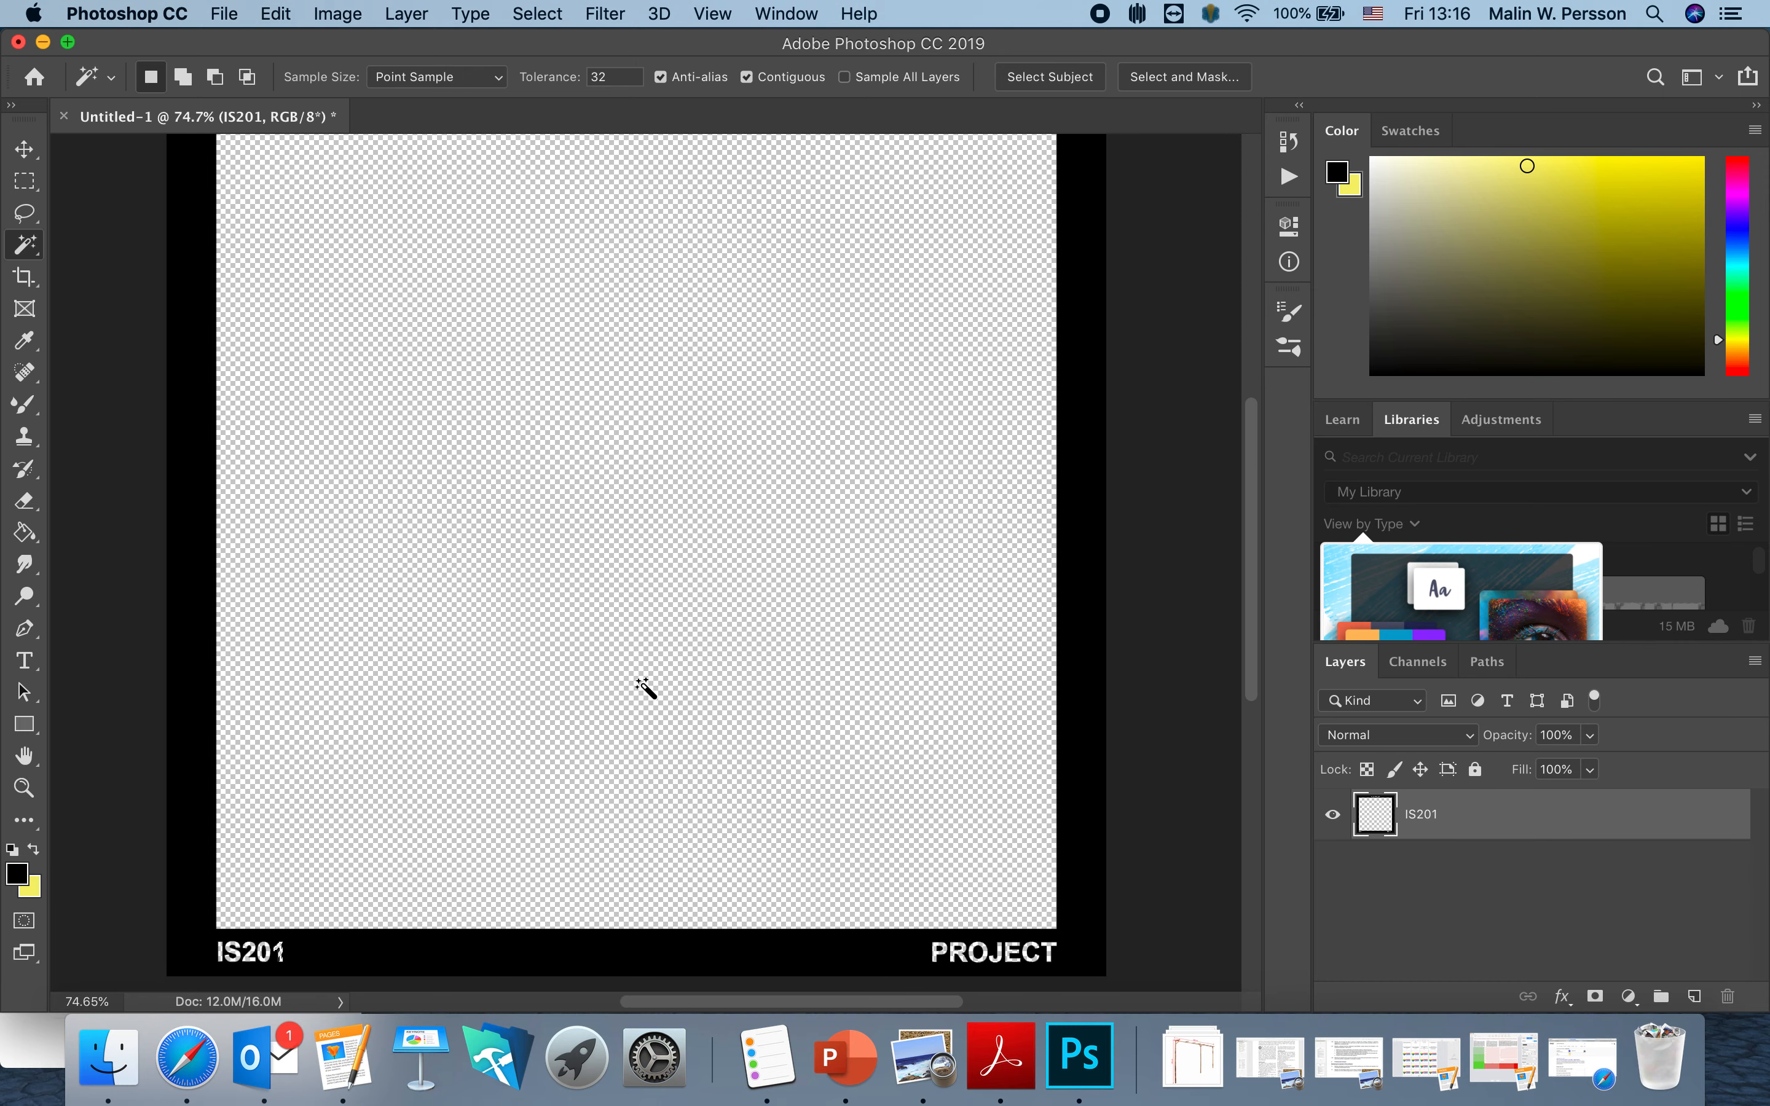
pyautogui.scroll(-2, 643, 689)
pyautogui.scroll(-1, 638, 691)
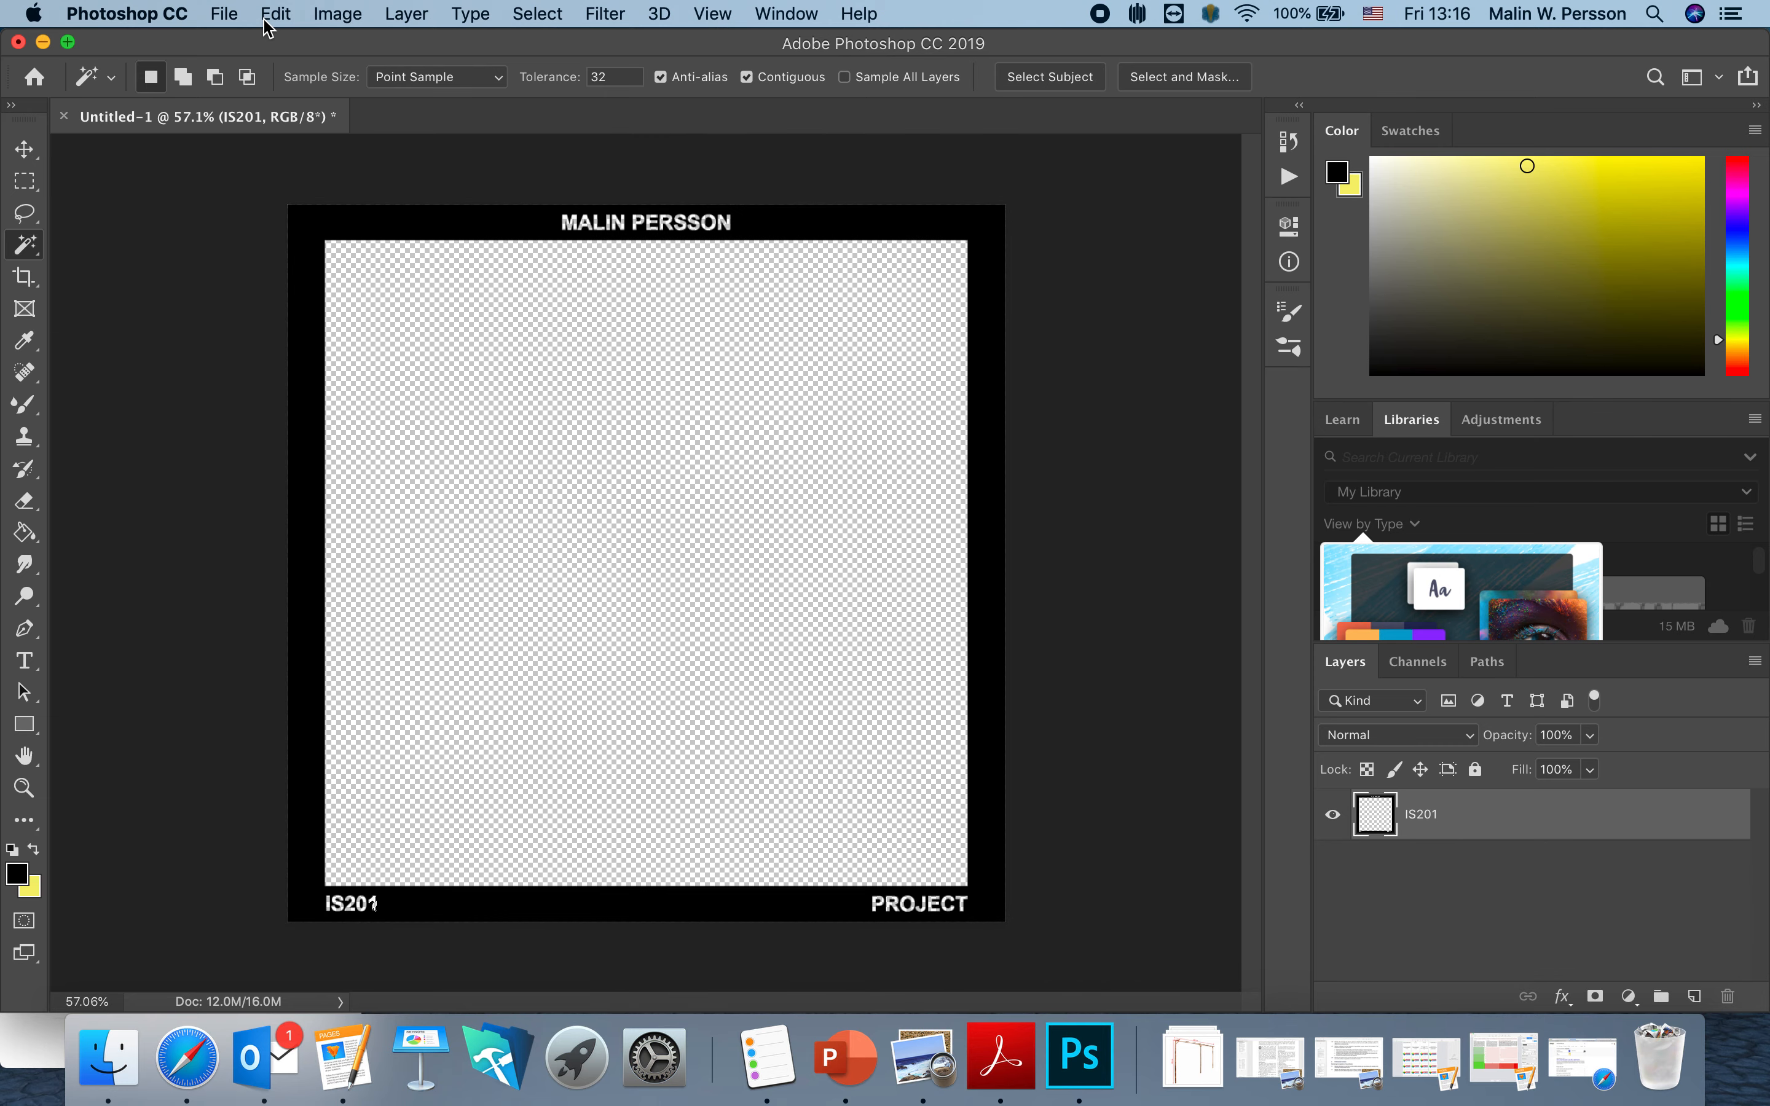
# Save a layered PSD to the Desktop, named with IS201, the student's name and 'fram'.
pyautogui.click(224, 13)
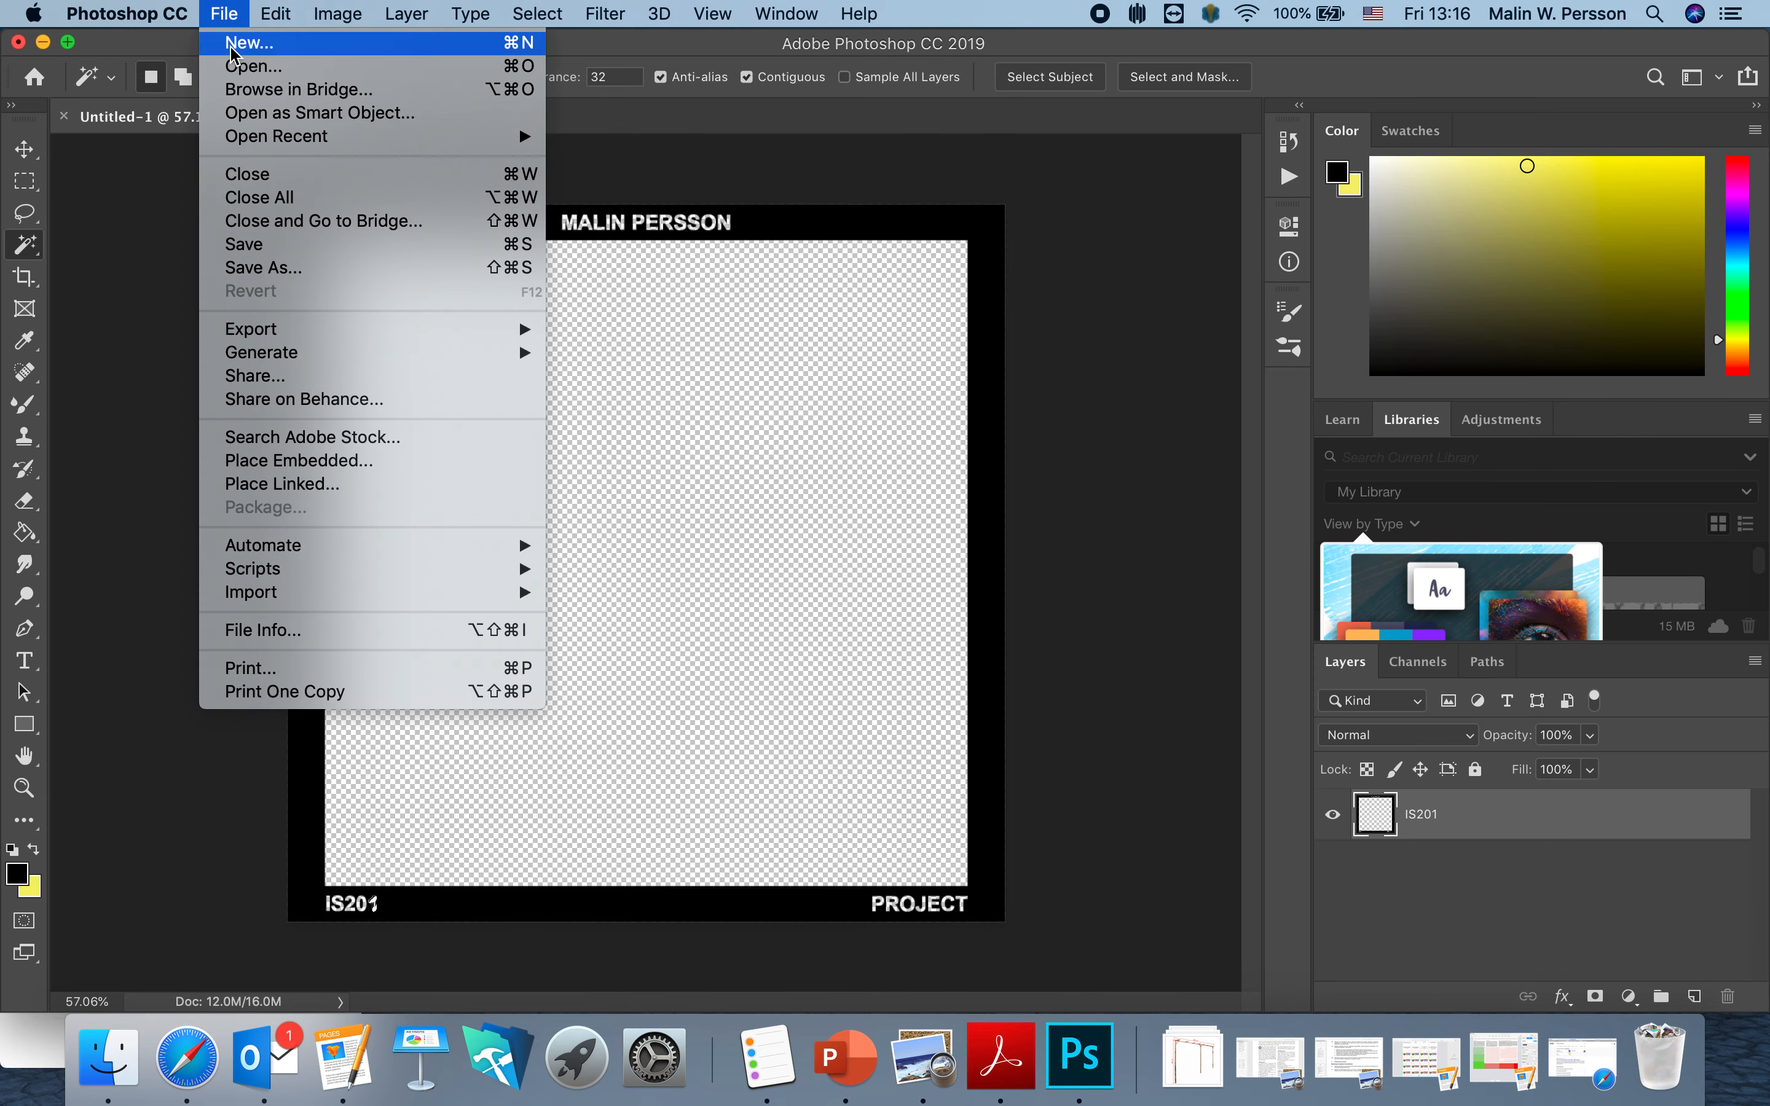
pyautogui.click(272, 246)
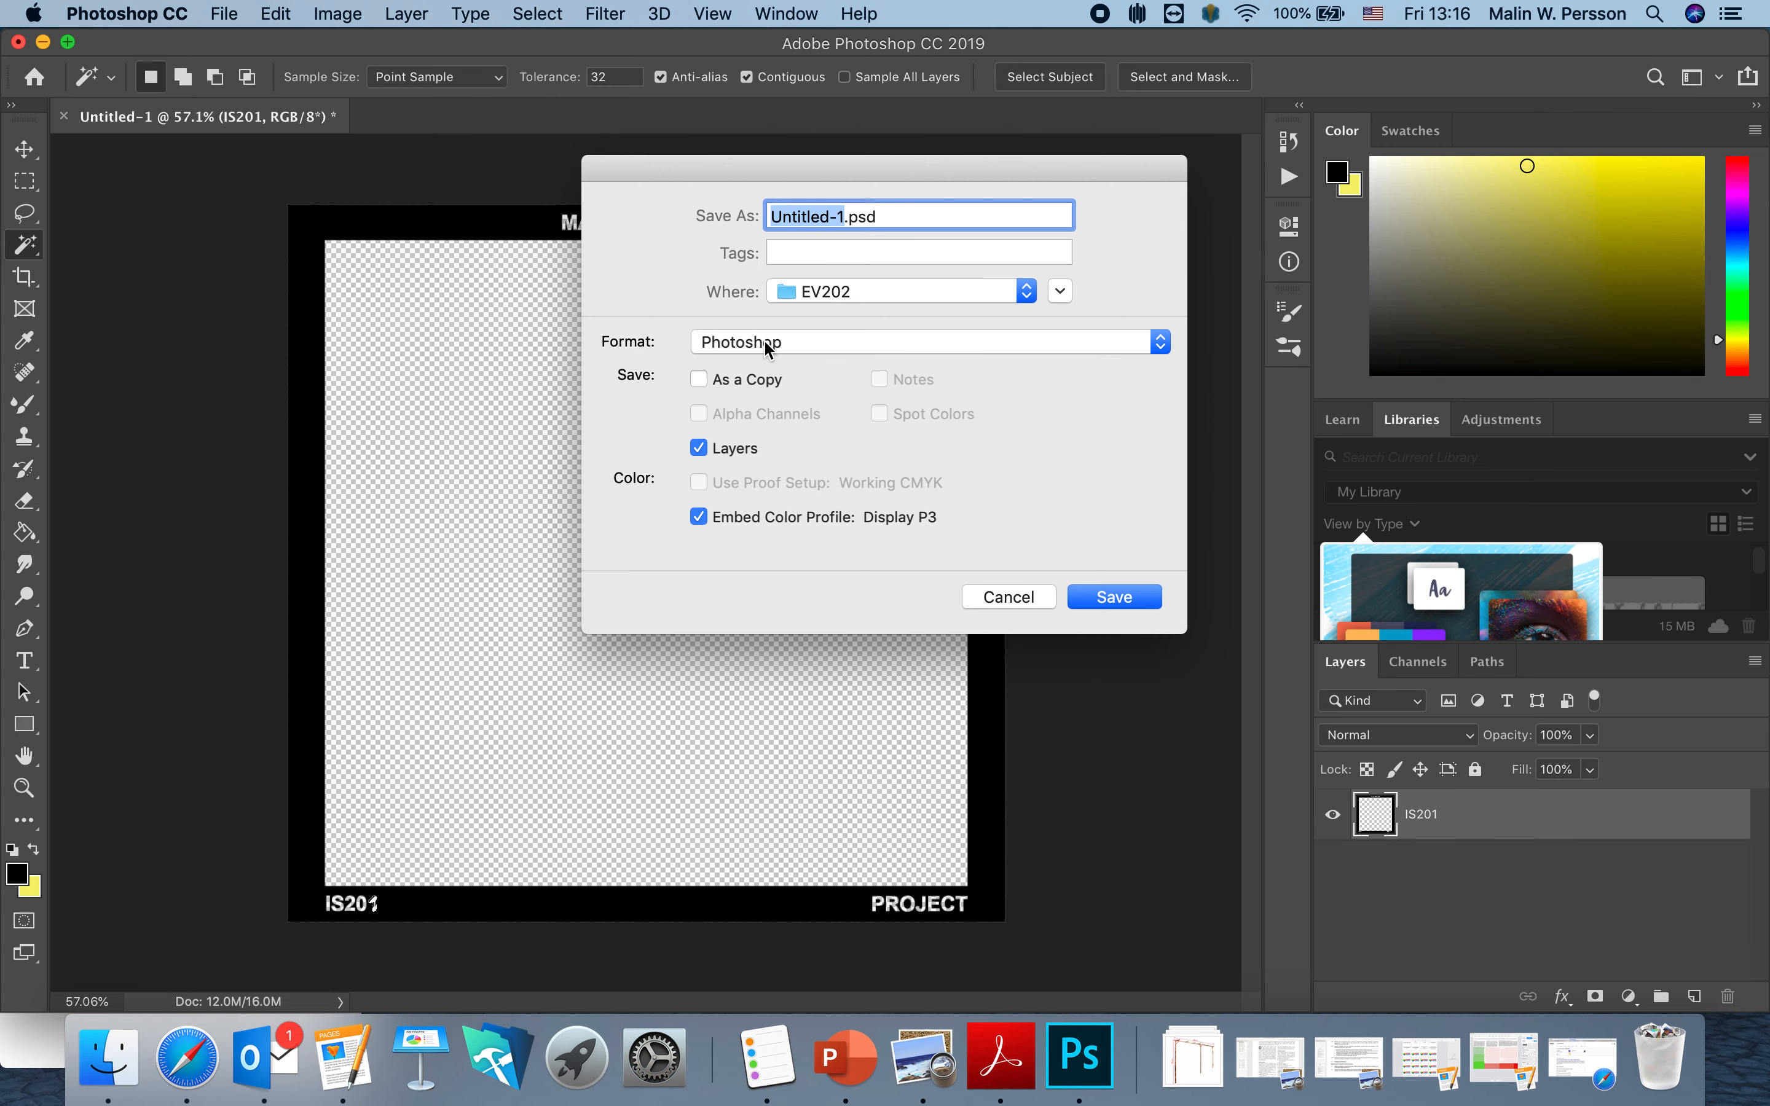
pyautogui.write('201')
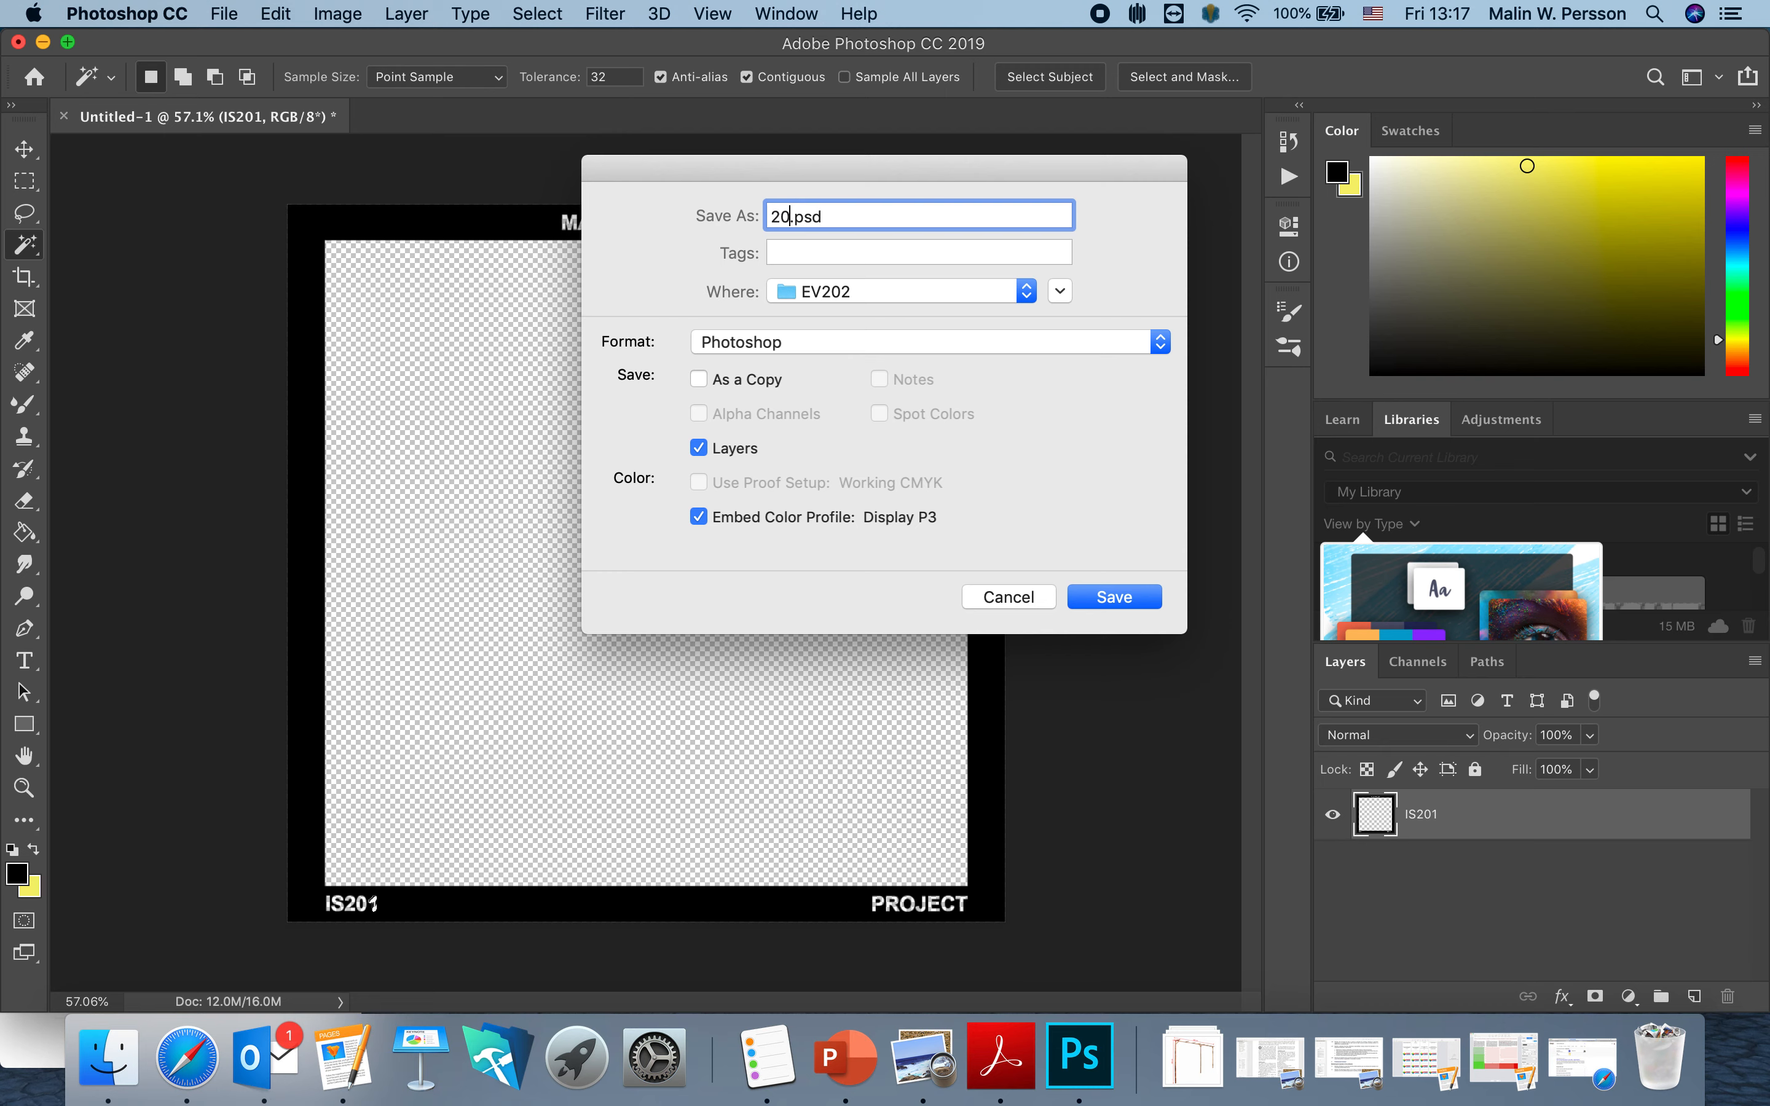
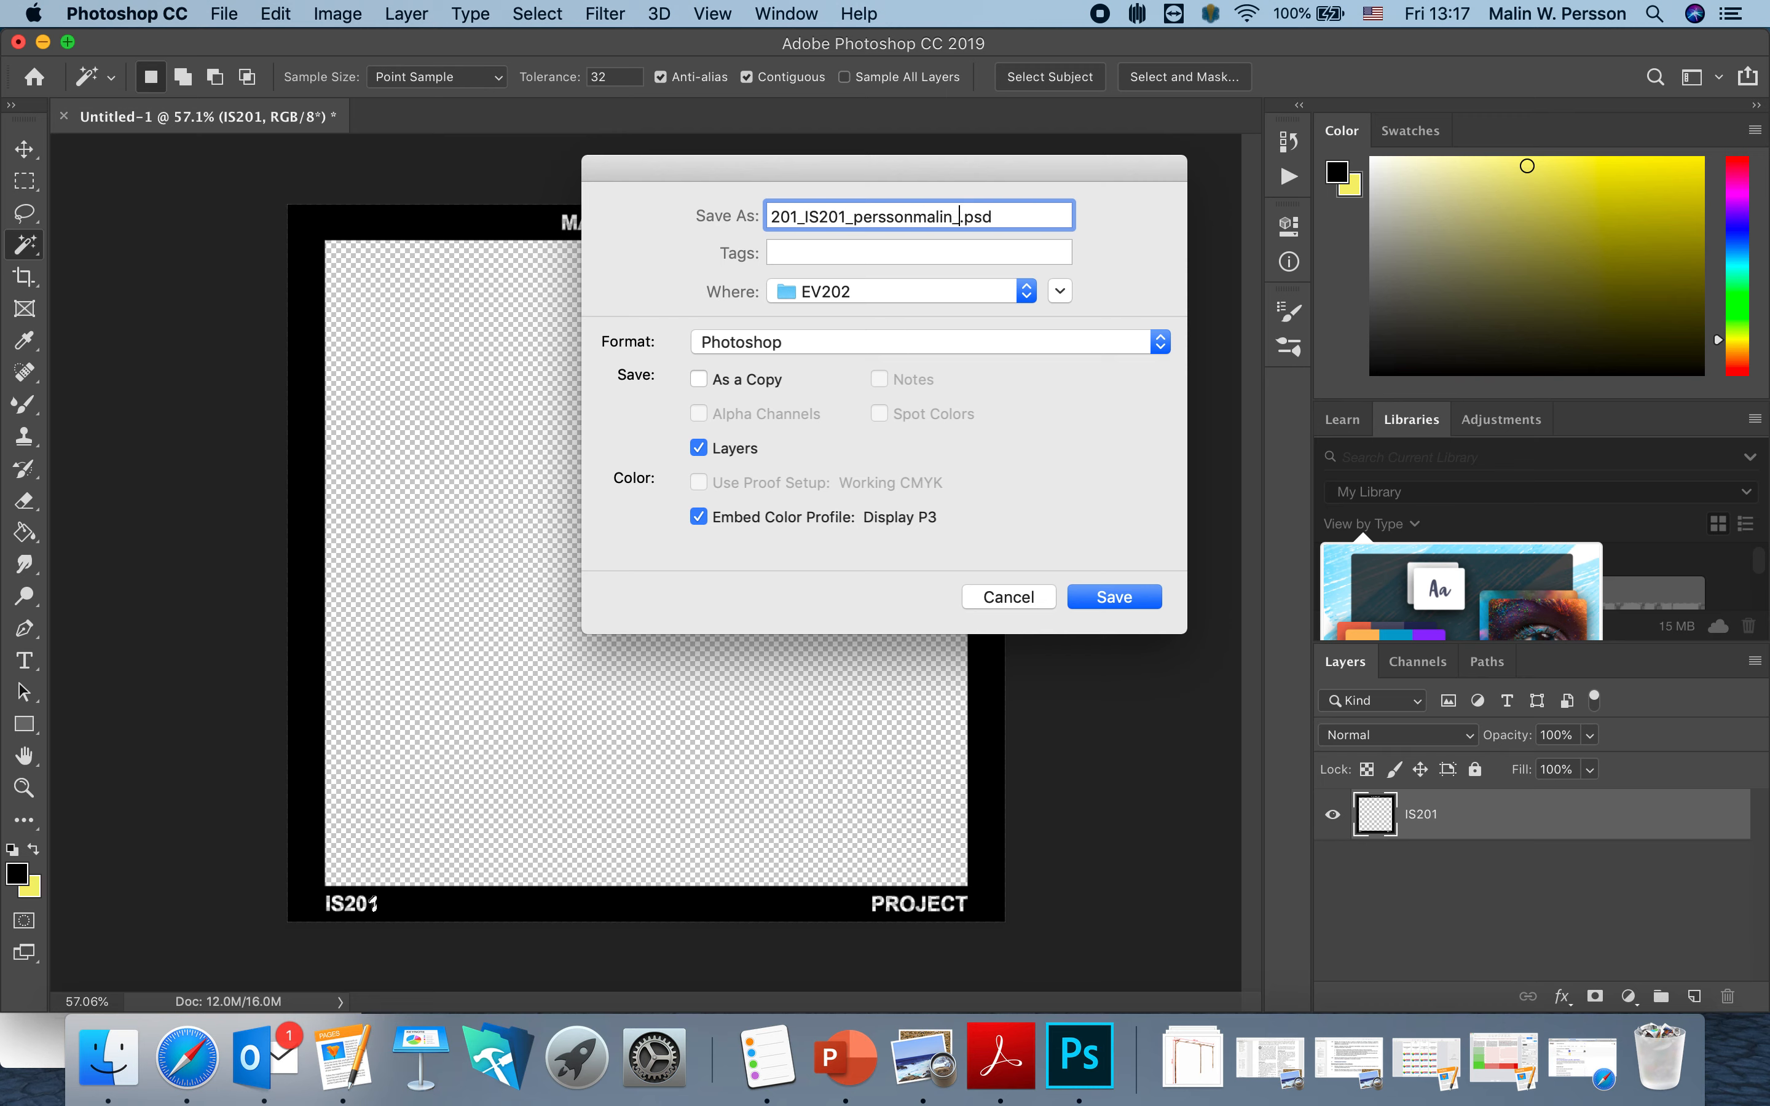
pyautogui.write('fram')
pyautogui.click(1016, 292)
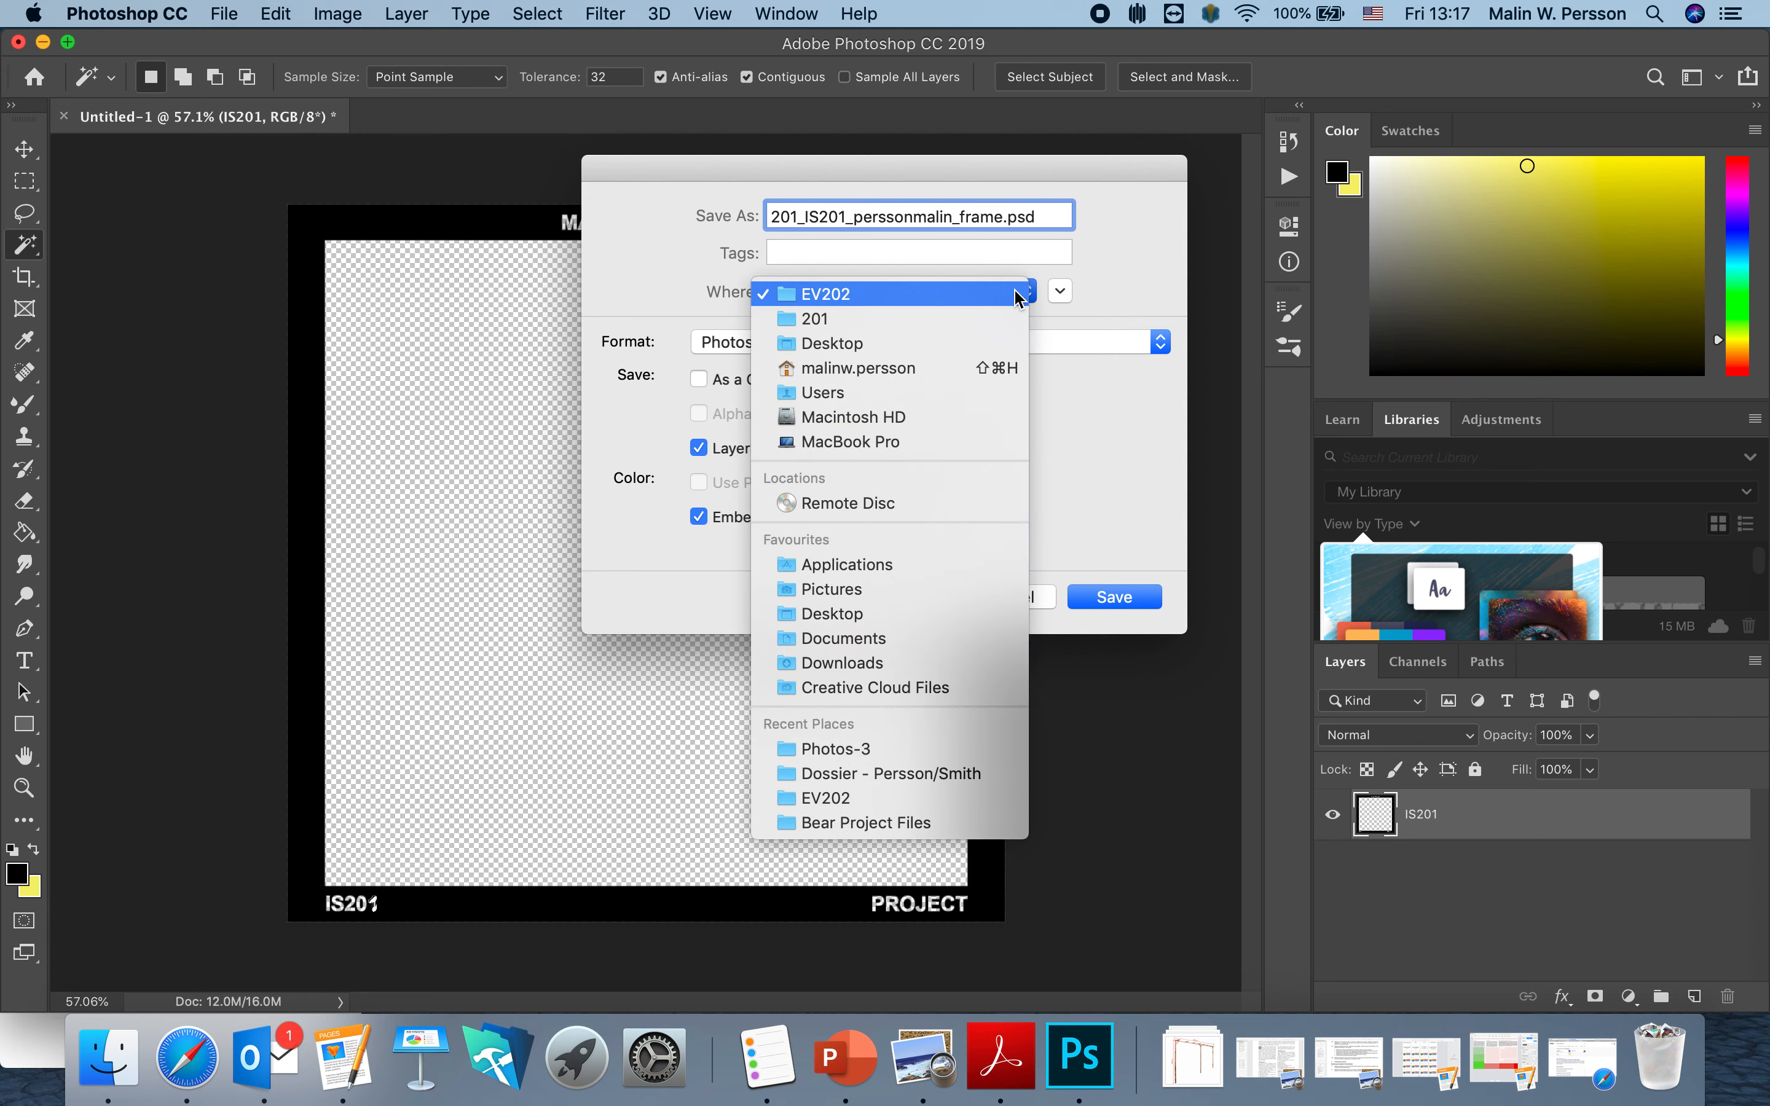
pyautogui.click(924, 344)
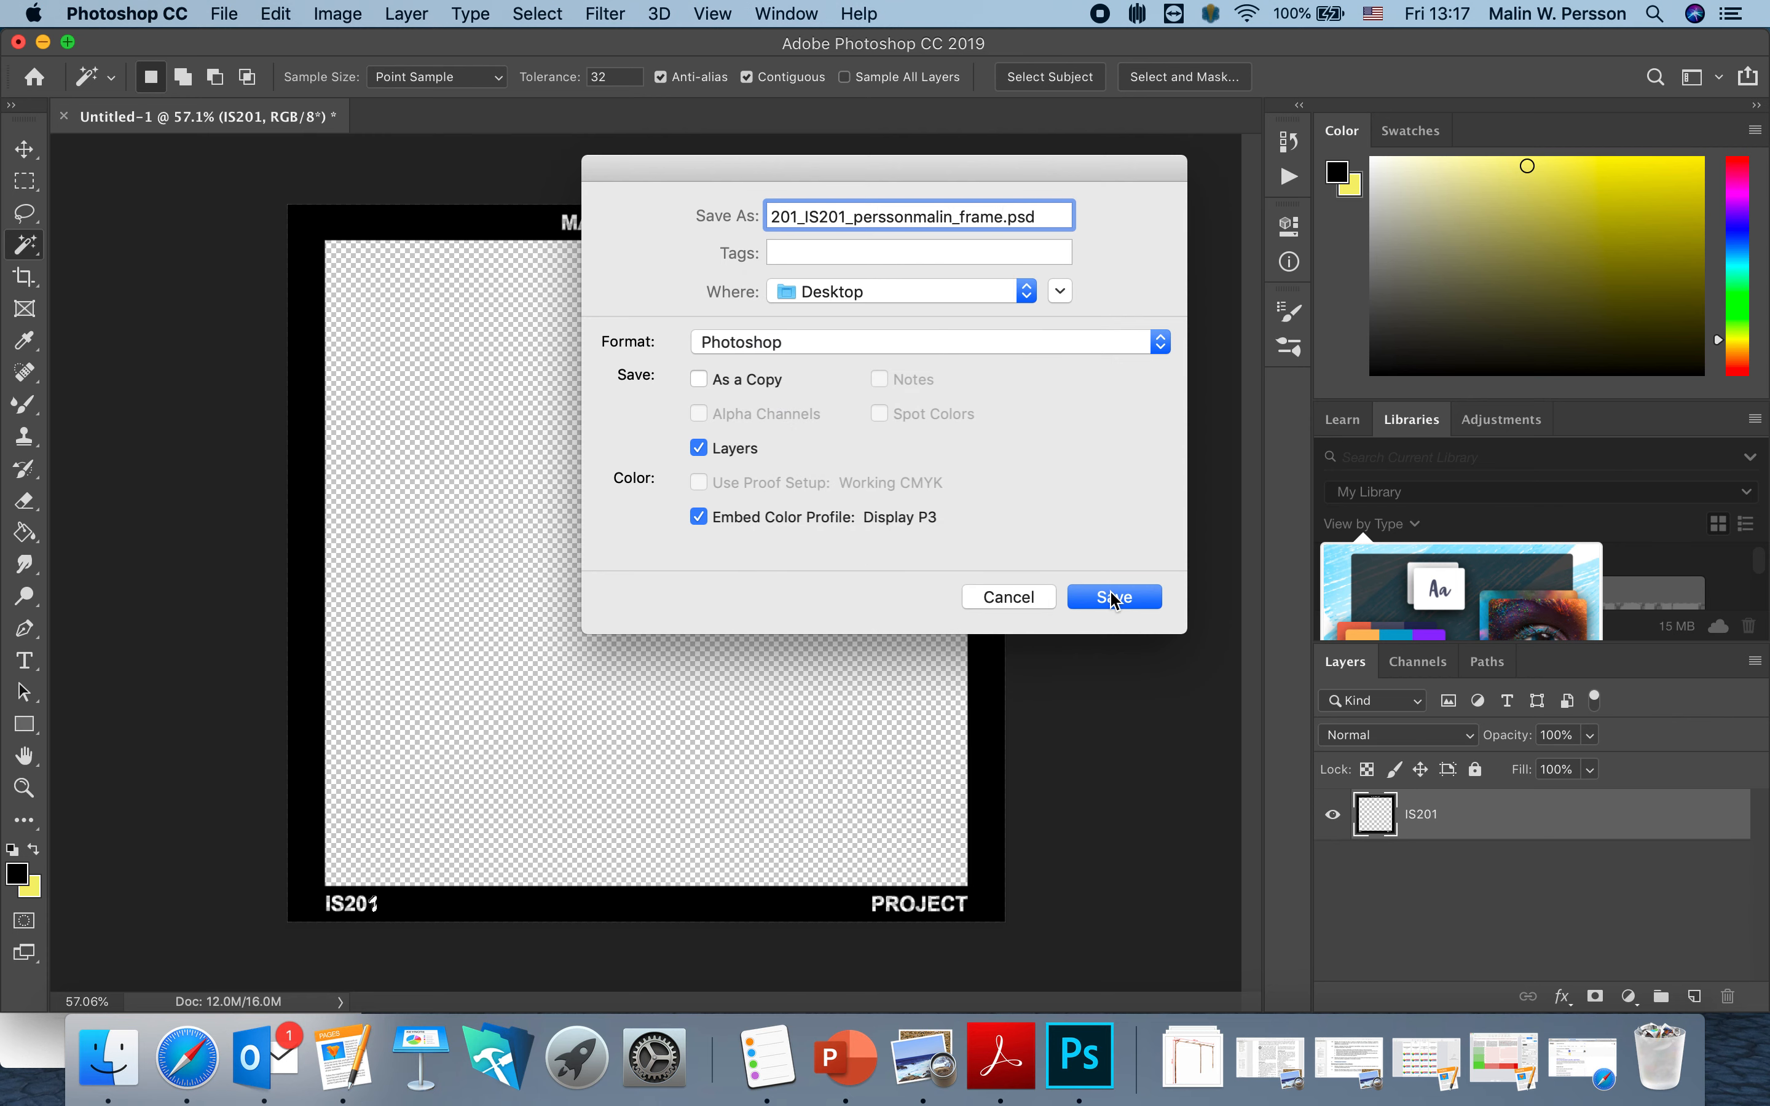
pyautogui.click(1113, 598)
pyautogui.click(1185, 418)
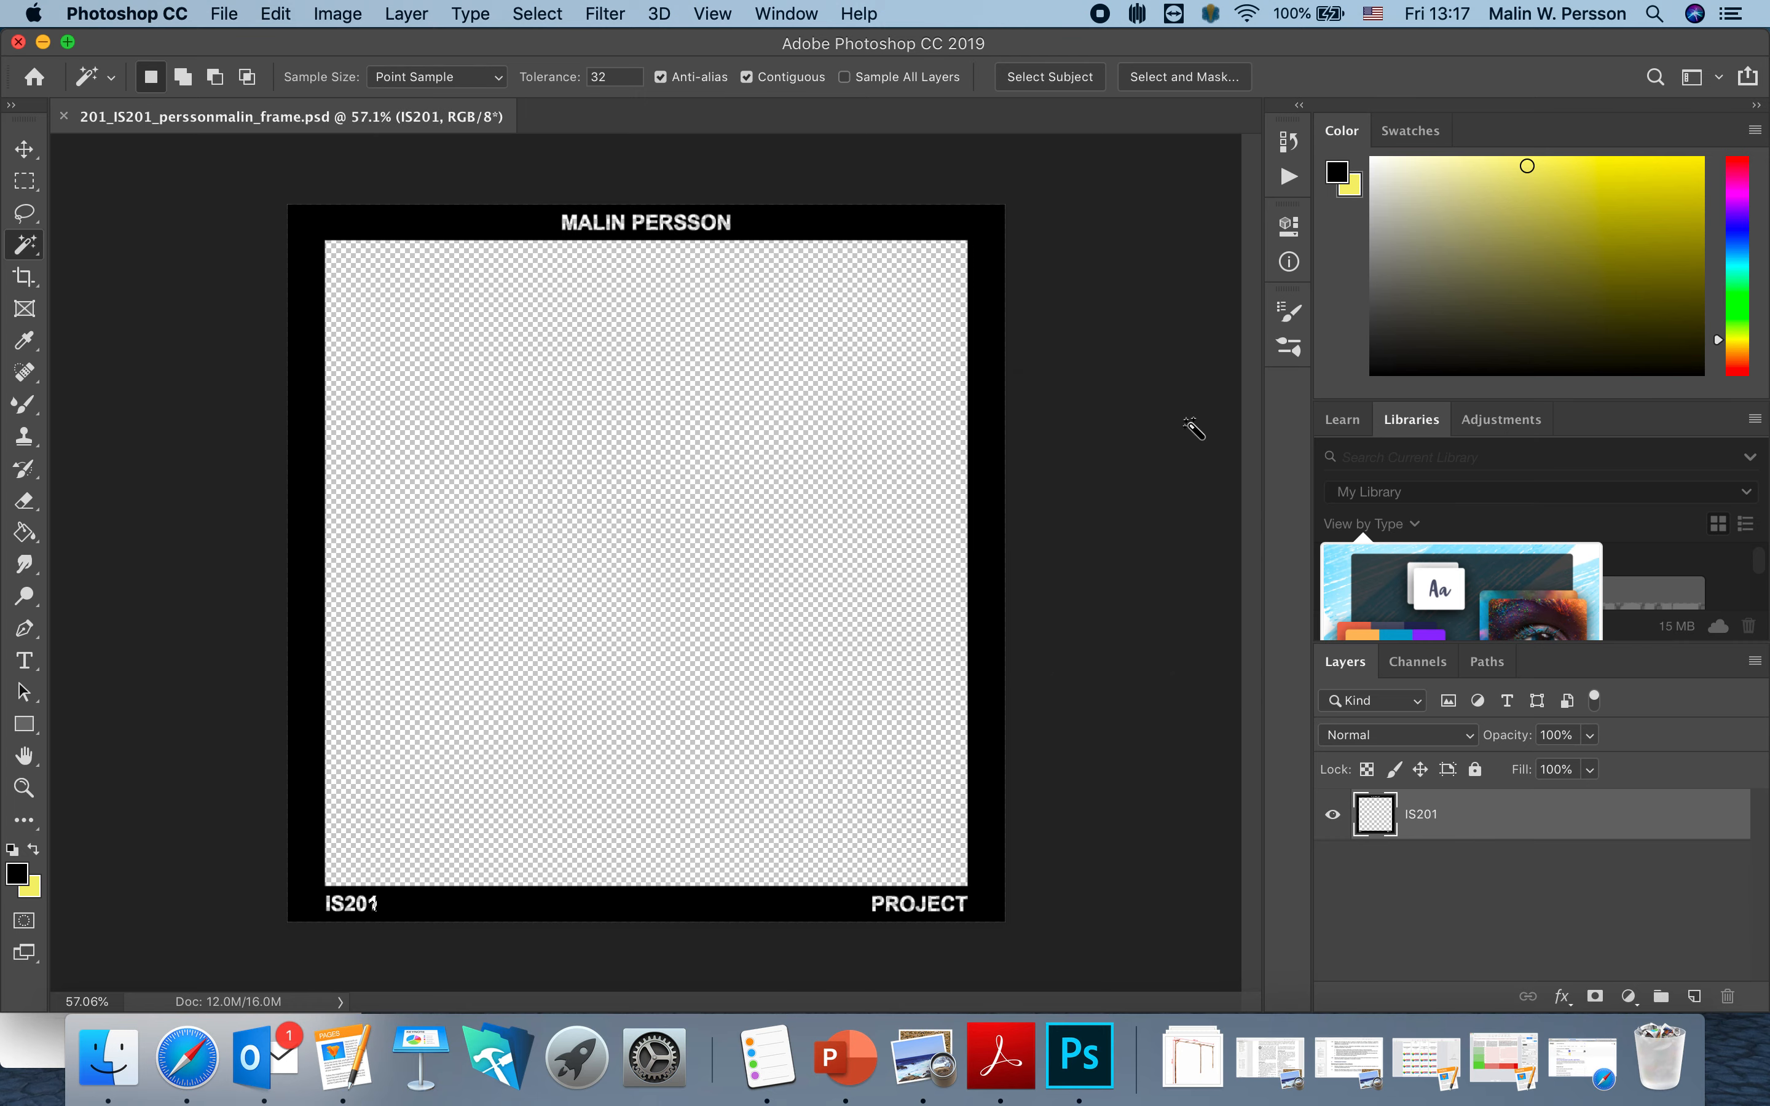
# Save a PNG copy of the frame to the Desktop, accepting the default PNG options.
pyautogui.click(224, 13)
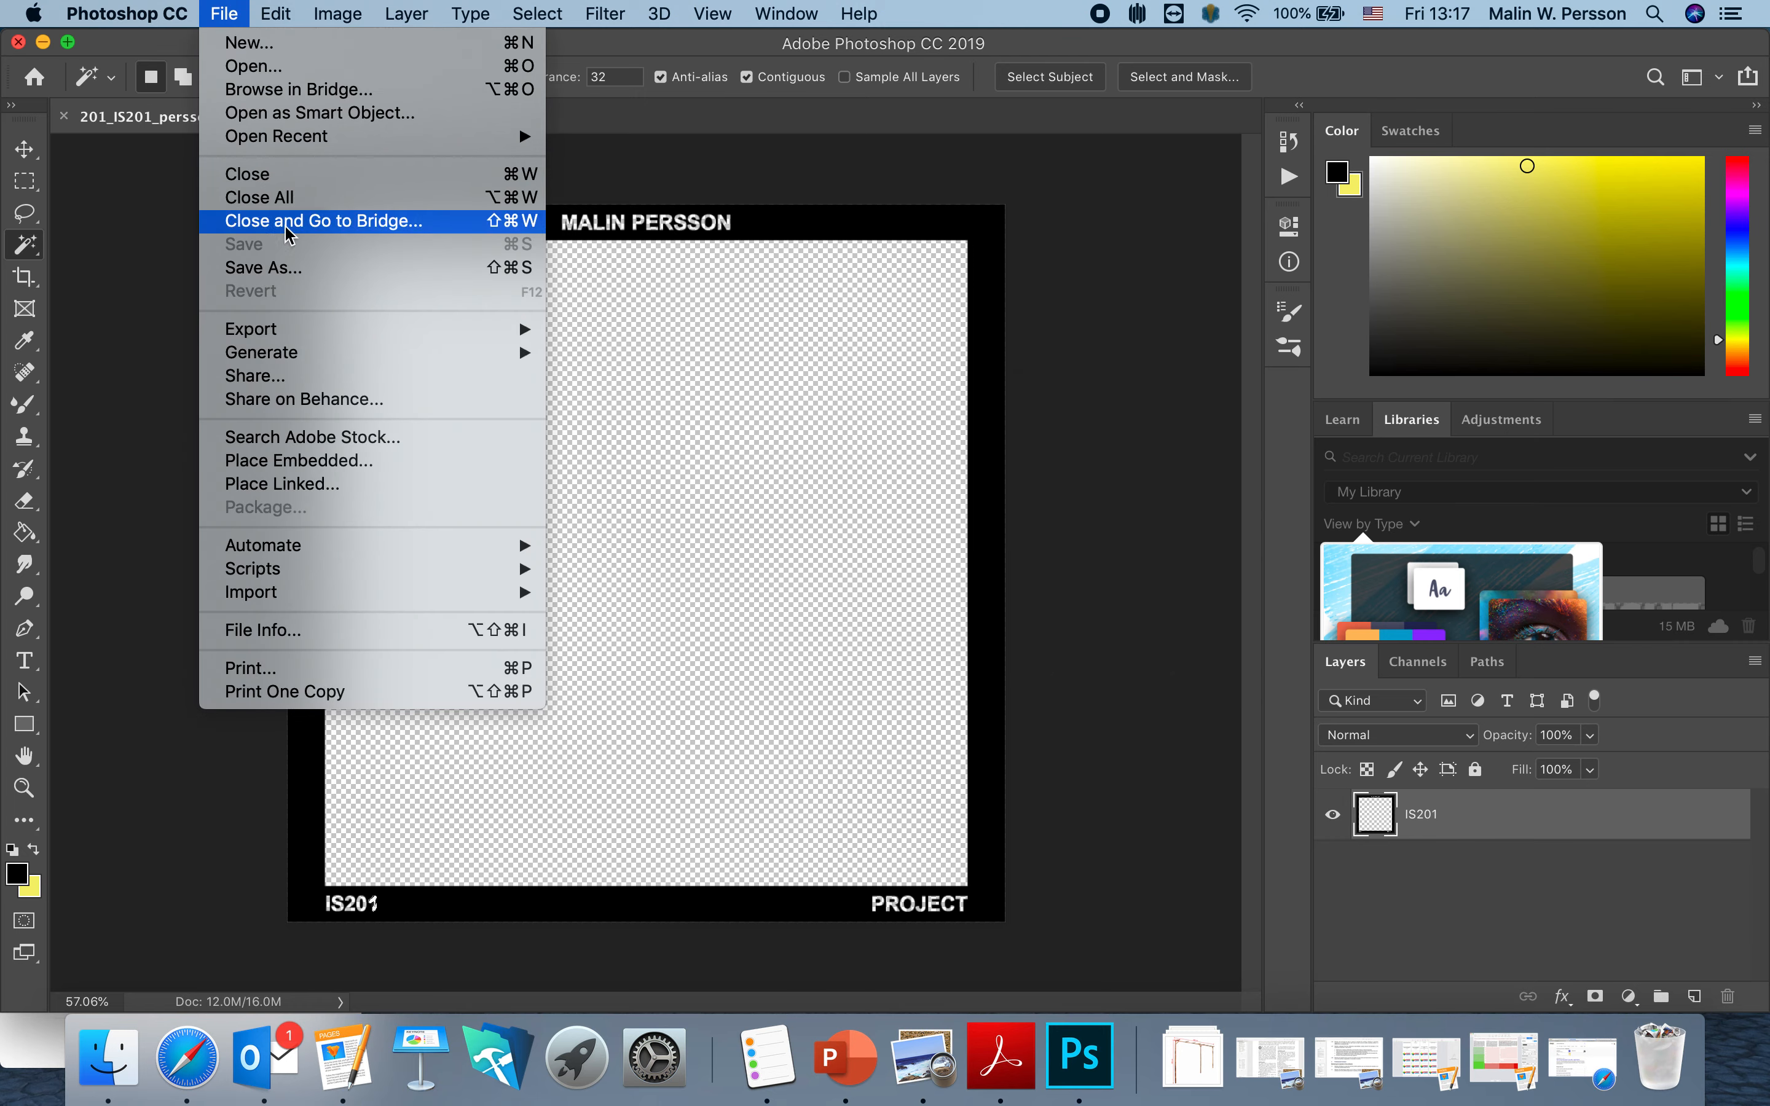
pyautogui.click(297, 274)
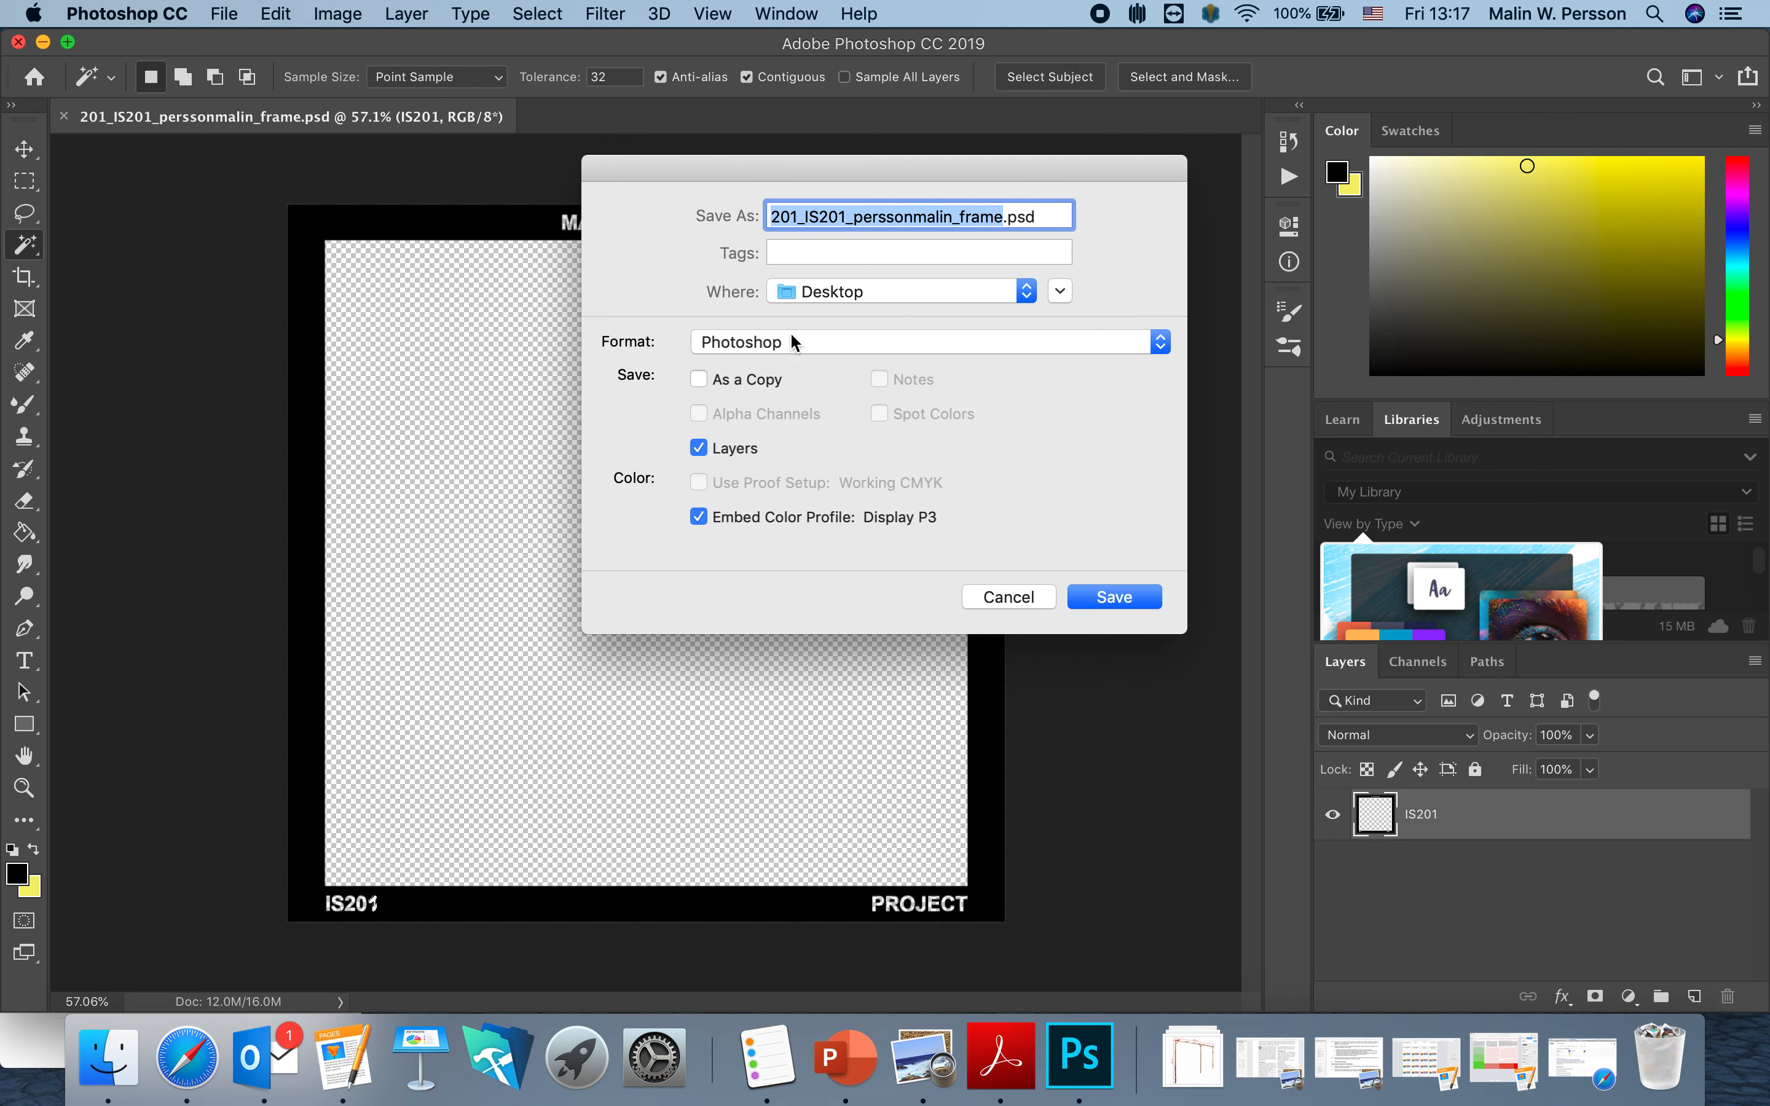
pyautogui.click(748, 342)
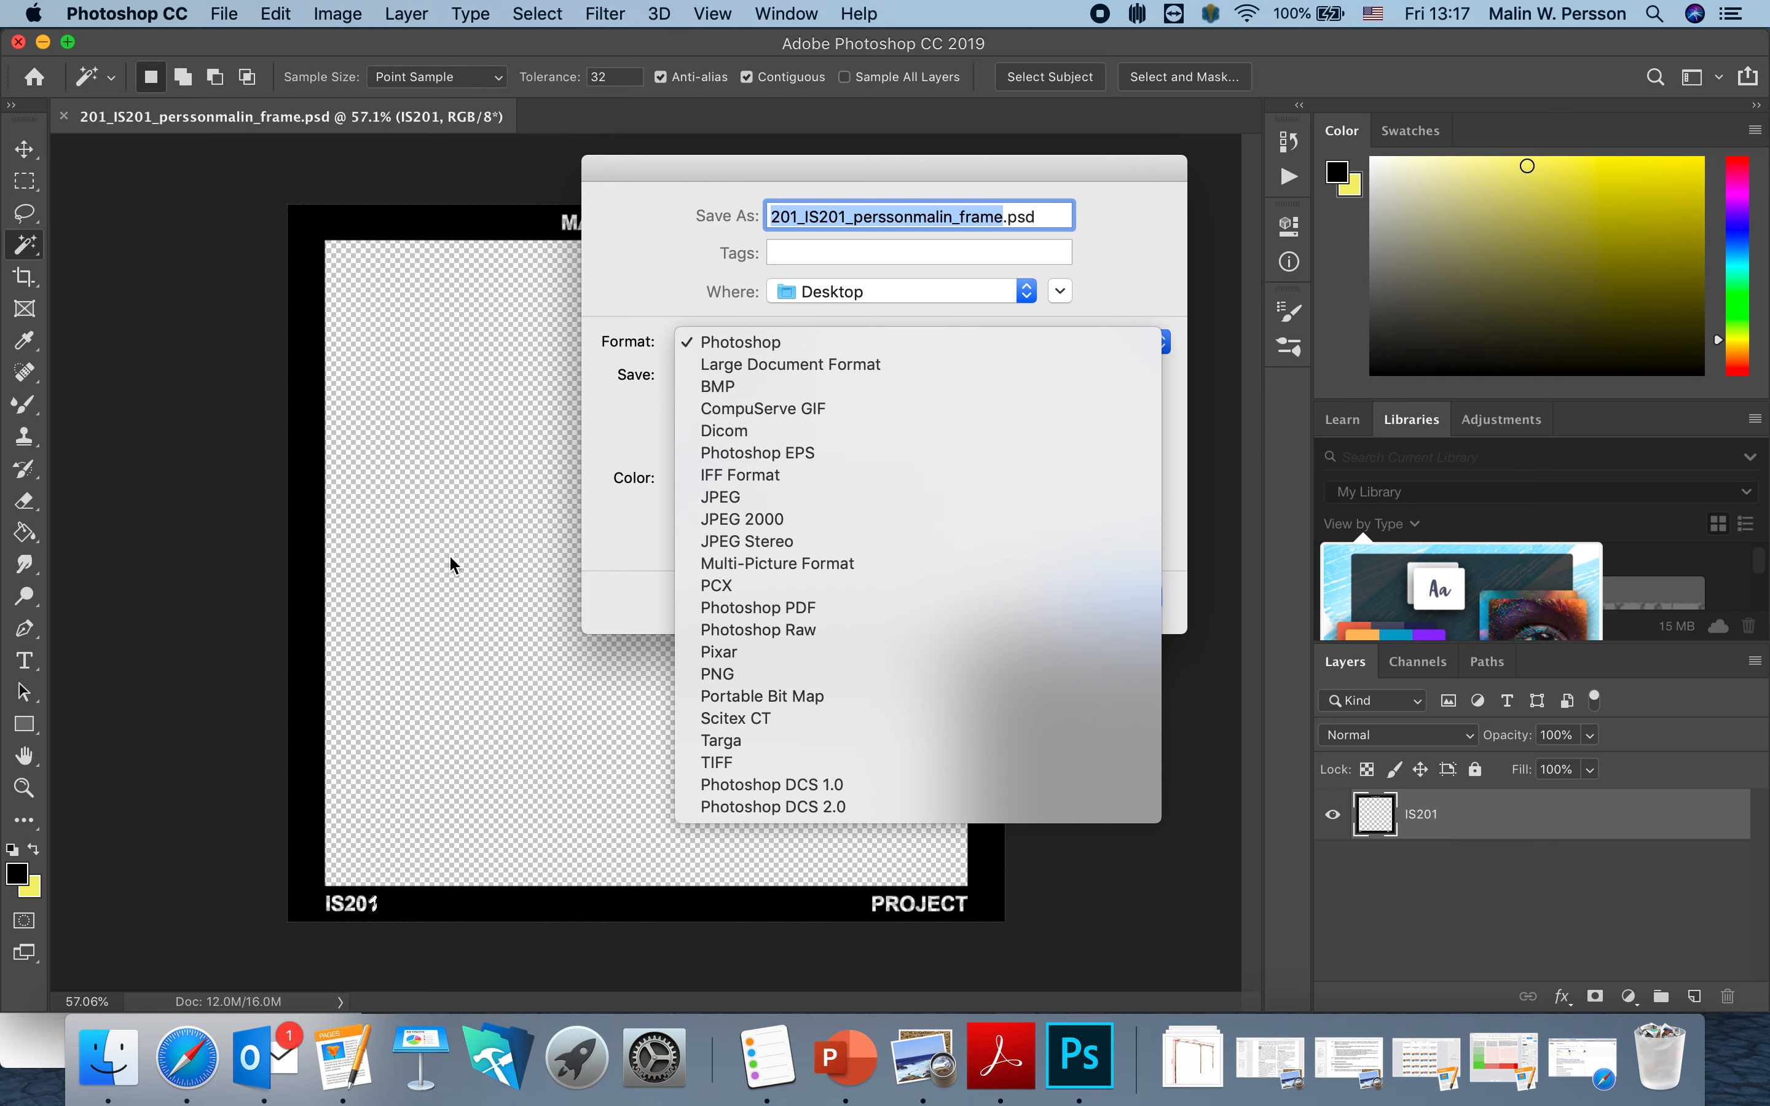
pyautogui.click(755, 674)
pyautogui.click(1107, 594)
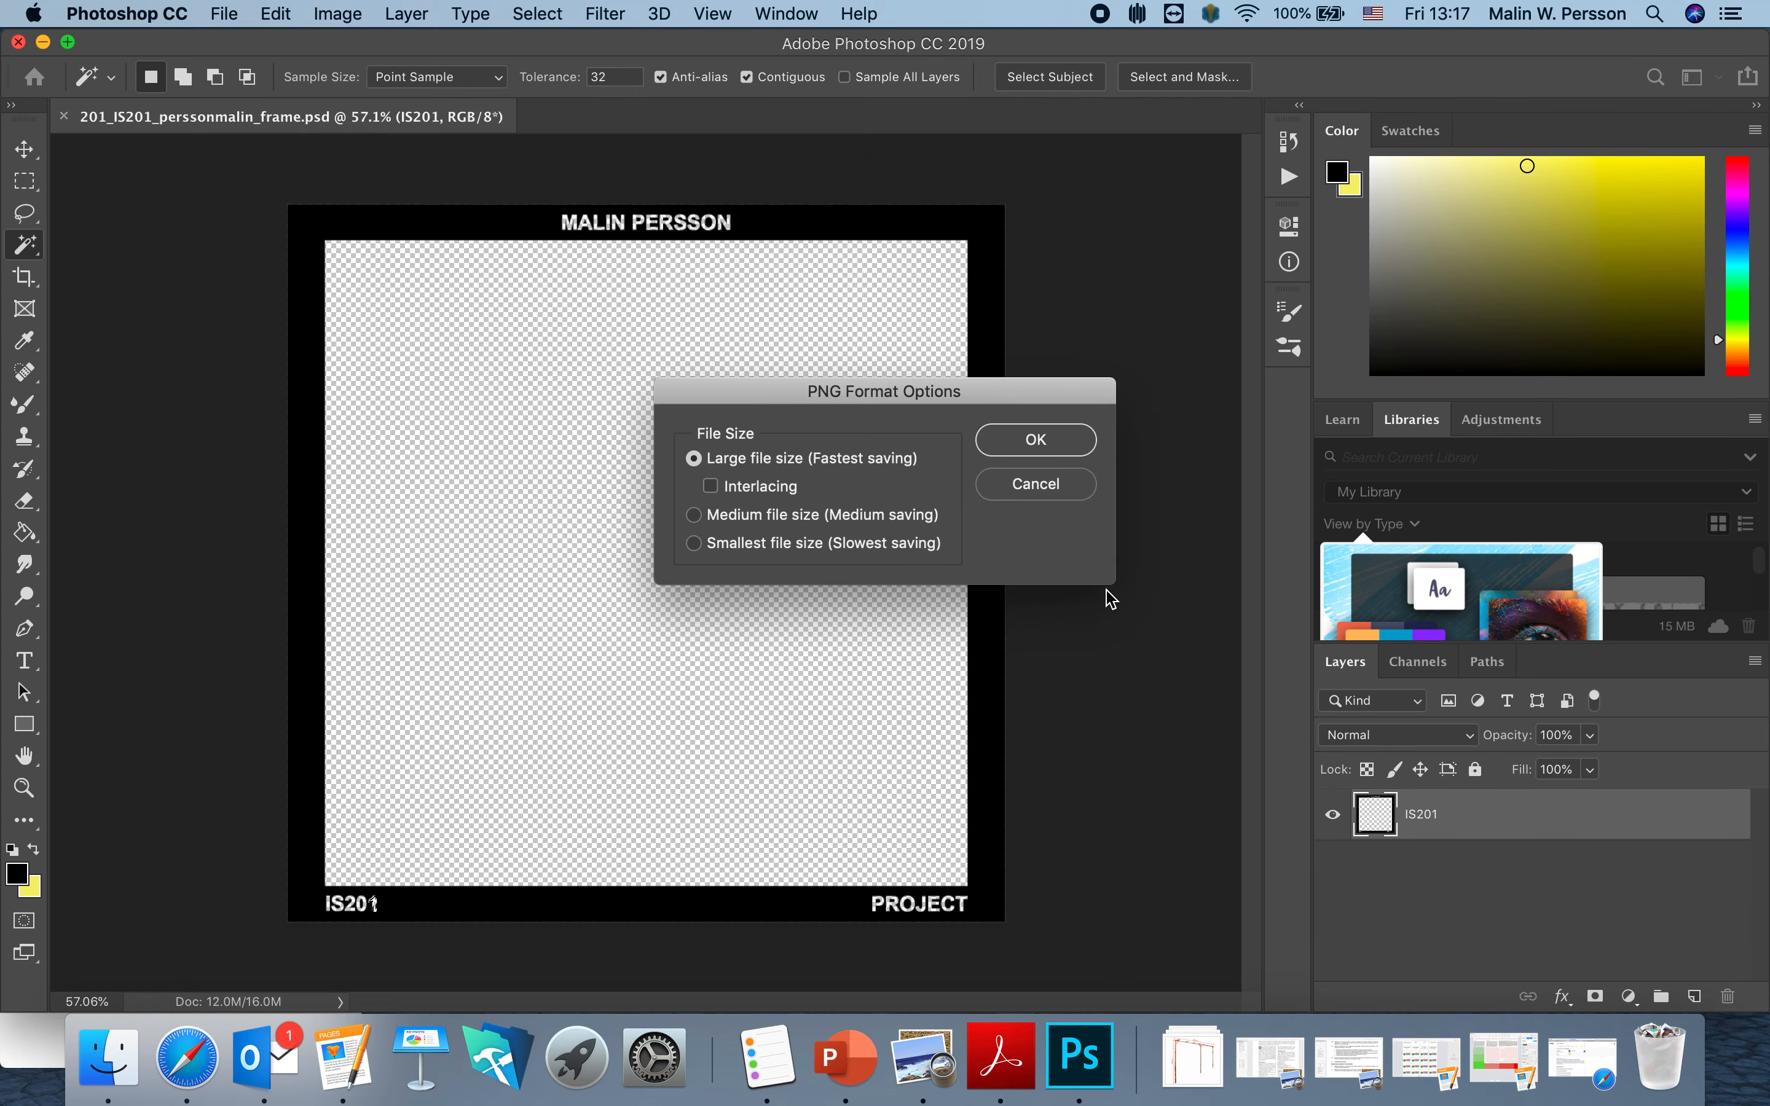
pyautogui.click(1054, 439)
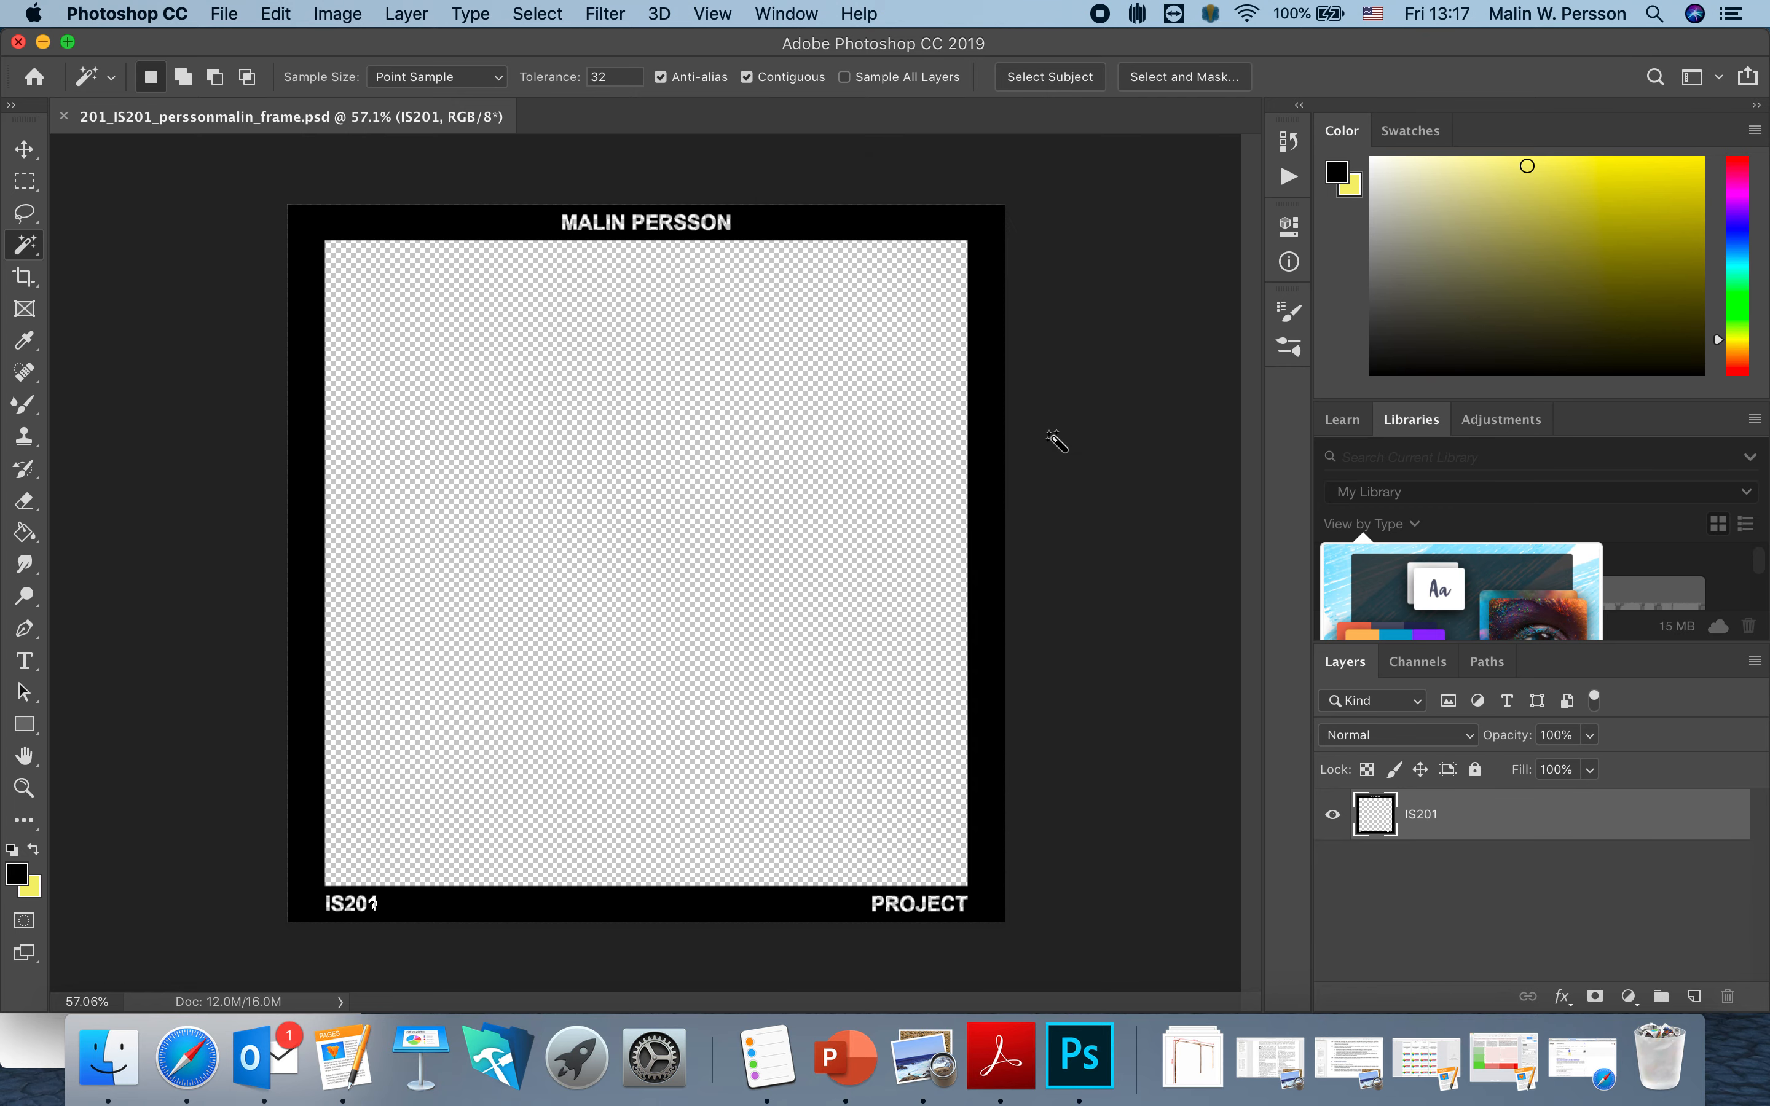